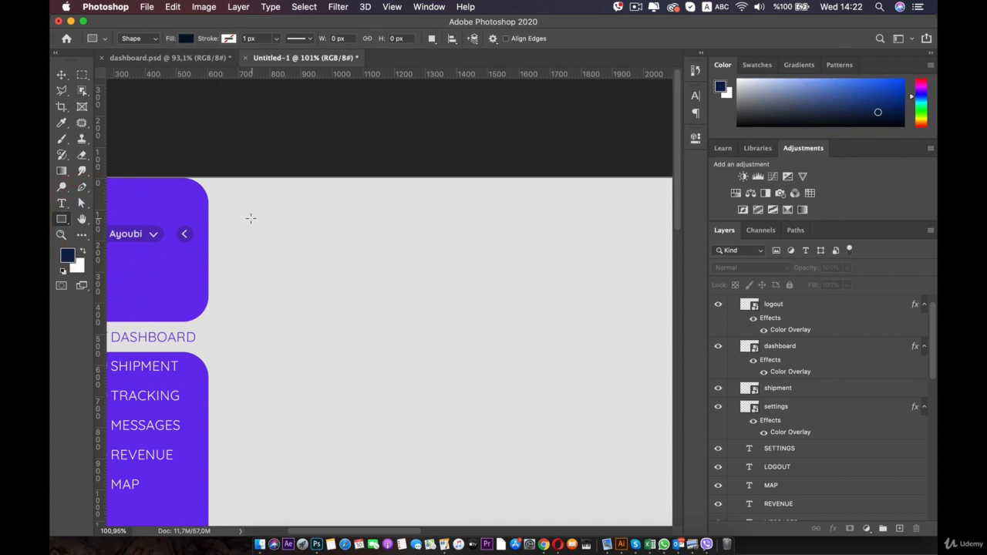
Draw a rectangle about 1029 by 142 px beside the top of the purple sidebar and fill it white.
drag(263, 217, 326, 266)
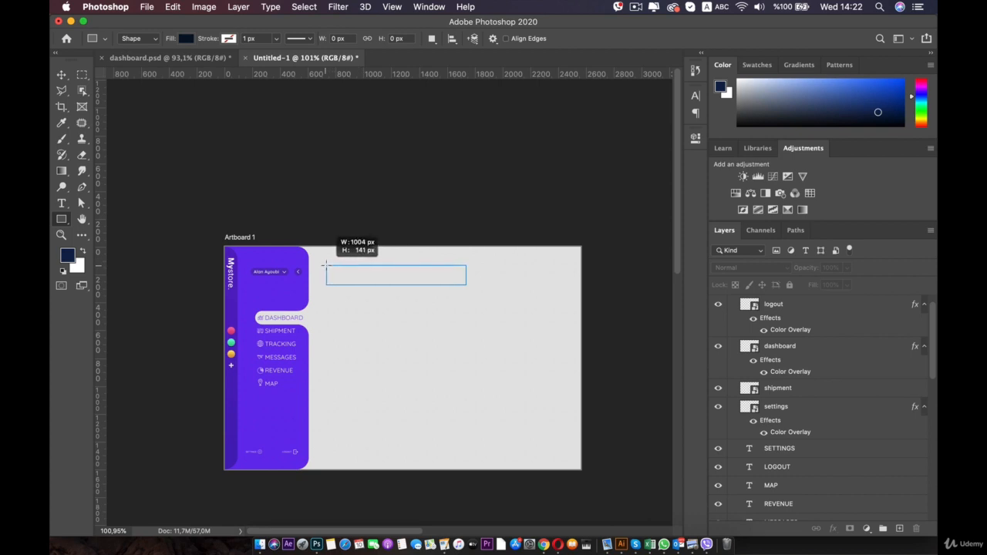
drag(322, 265, 323, 265)
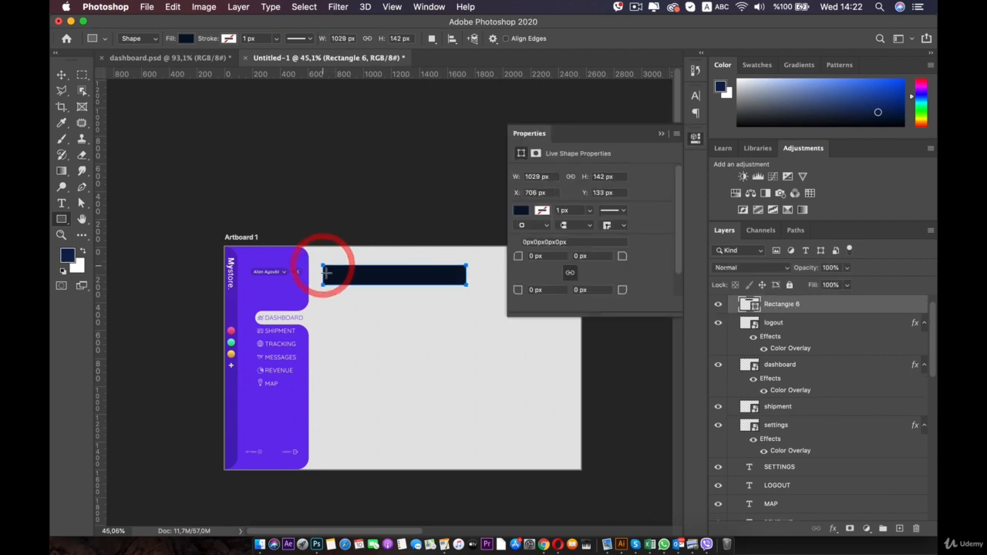
scroll(326, 271, up, 5)
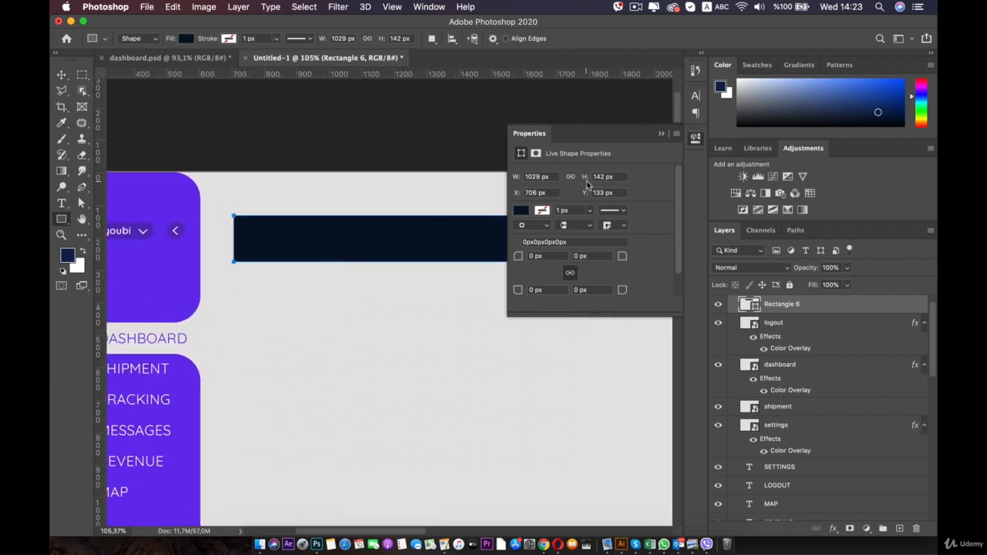
click(521, 210)
click(522, 276)
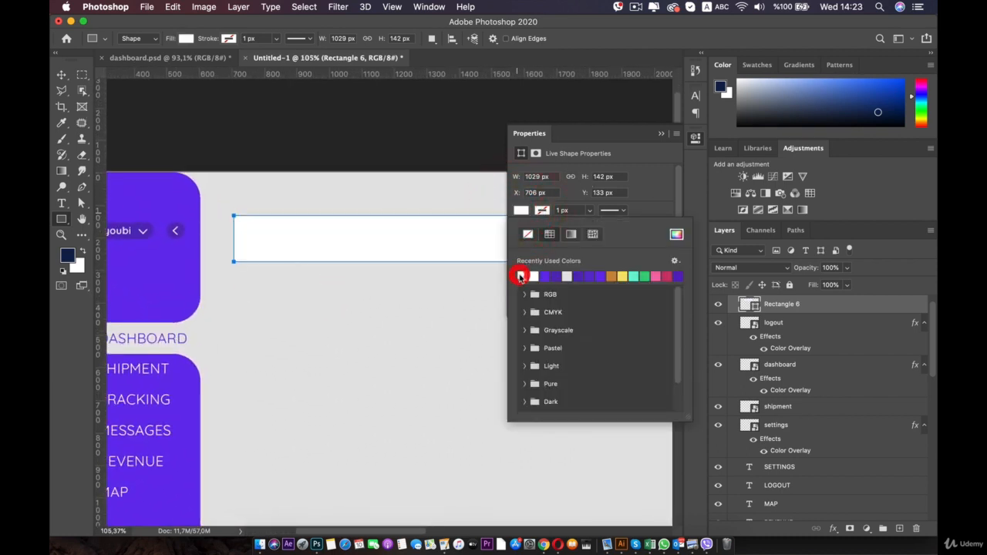
Move the white rectangle to about X 697, Y 112 px and round all four corners to 71 px.
click(61, 75)
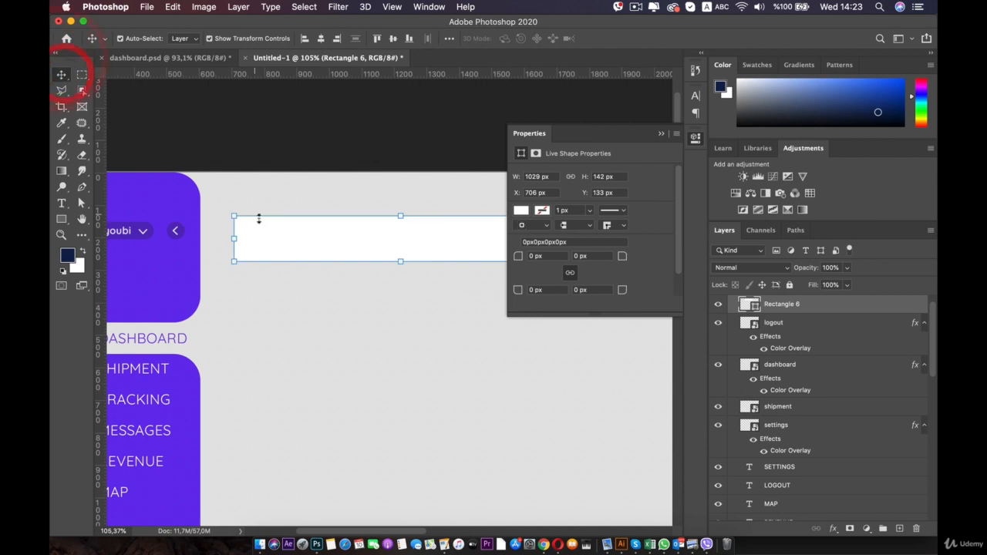
drag(260, 216, 266, 226)
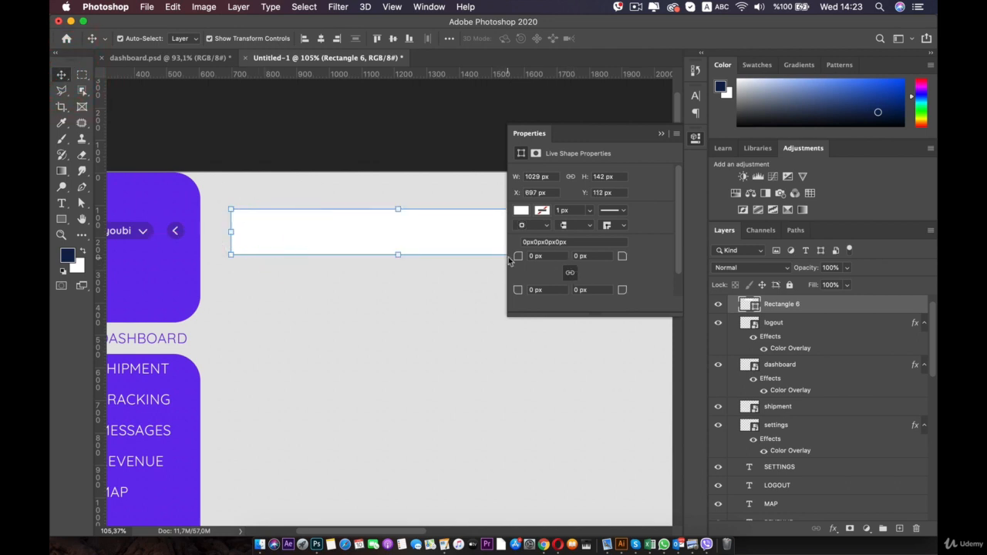
drag(516, 259, 690, 258)
Reduce the white bar's height to about 119 px and shift it slightly down.
click(419, 267)
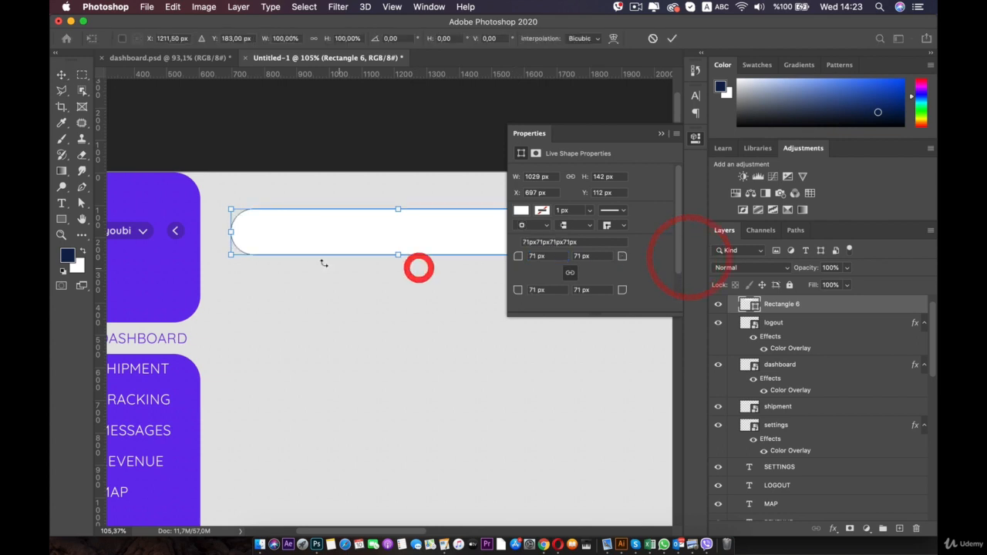
click(694, 138)
click(449, 327)
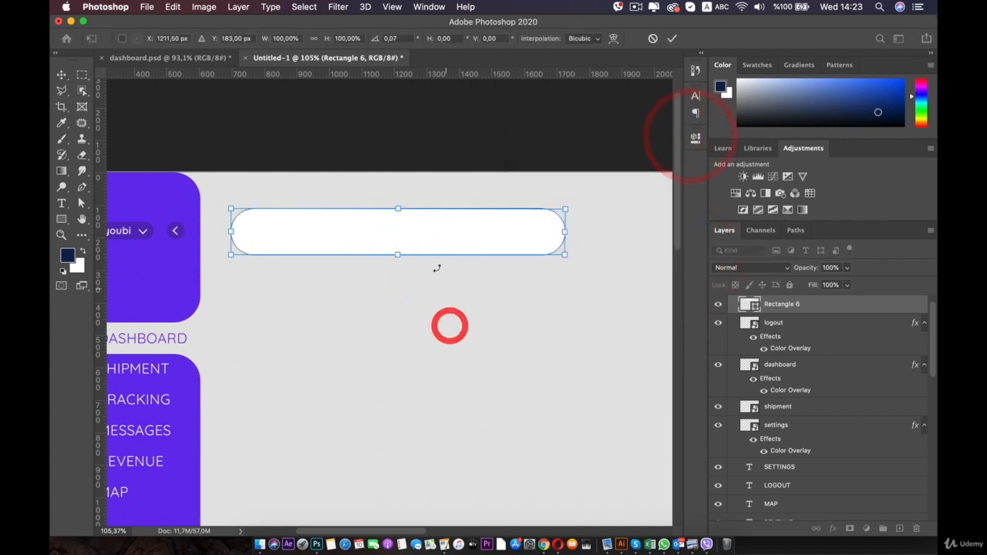
click(384, 245)
drag(397, 253, 396, 242)
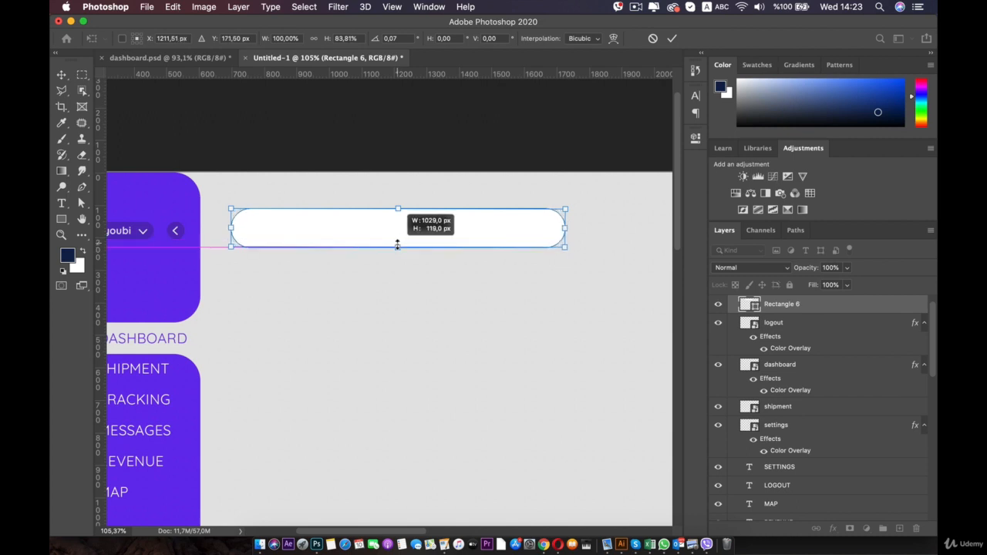
click(352, 229)
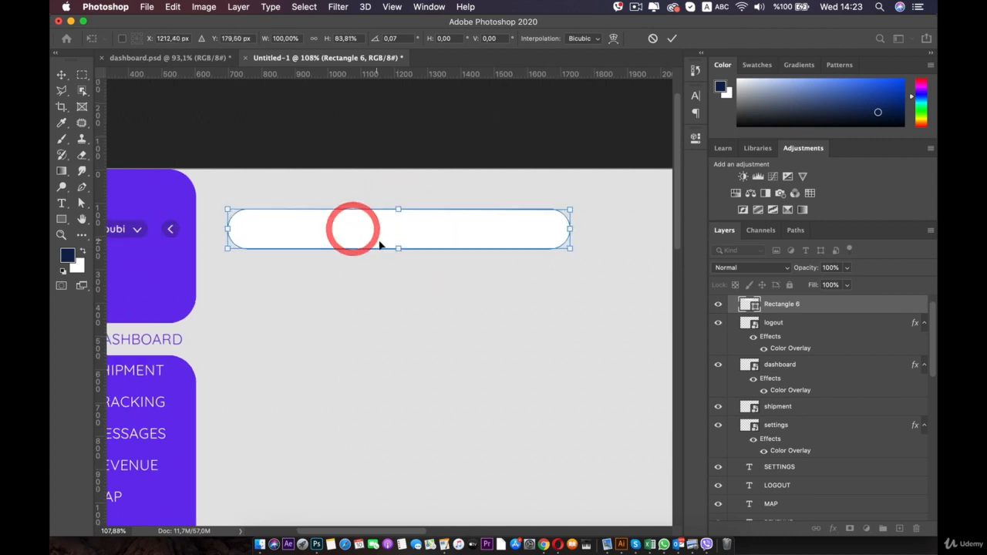
Scale the white bar to about 106% width and 78% height of its original size and apply the transform.
scroll(380, 244, up, 3)
drag(401, 233, 402, 229)
drag(615, 209, 642, 210)
scroll(502, 210, down, 6)
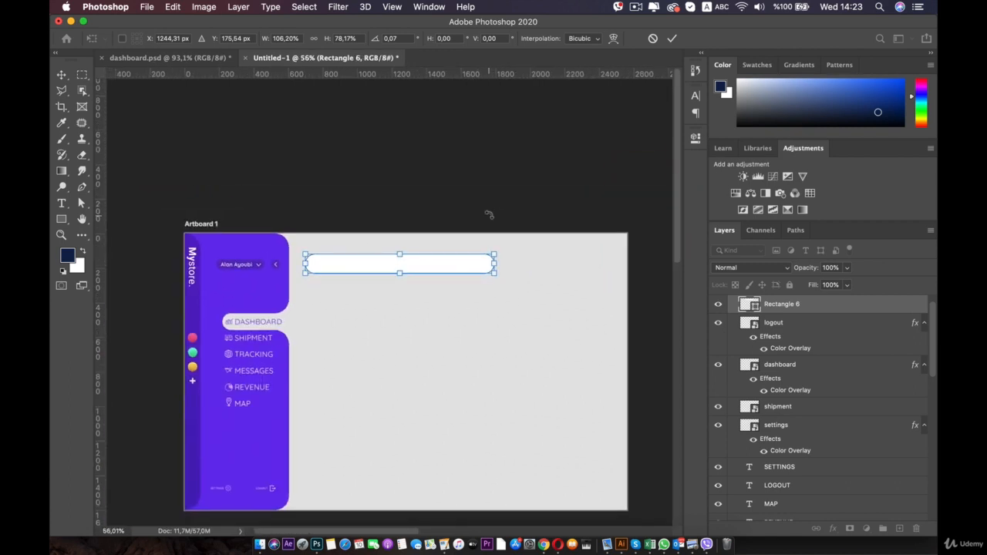
scroll(303, 219, up, 4)
double_click(297, 216)
Select the arrow and background of the sidebar's user-name pill on the canvas to identify their layers.
drag(245, 231, 386, 265)
scroll(264, 249, up, 4)
click(162, 261)
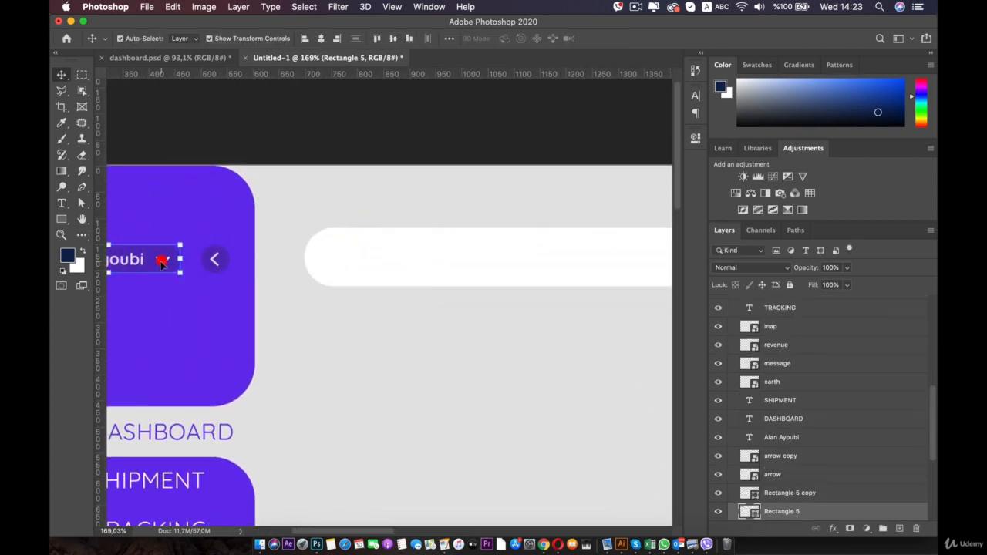
click(162, 262)
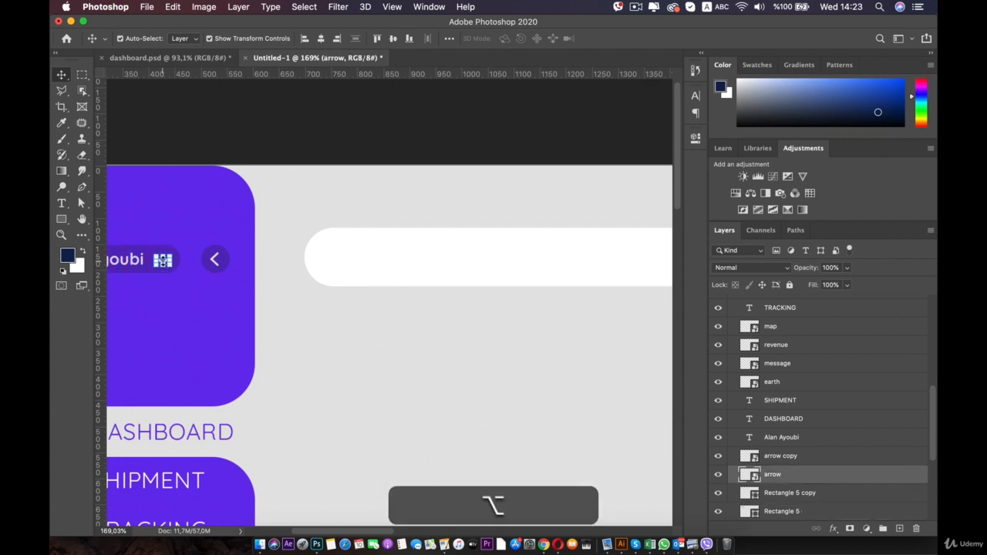
key(ctrl)
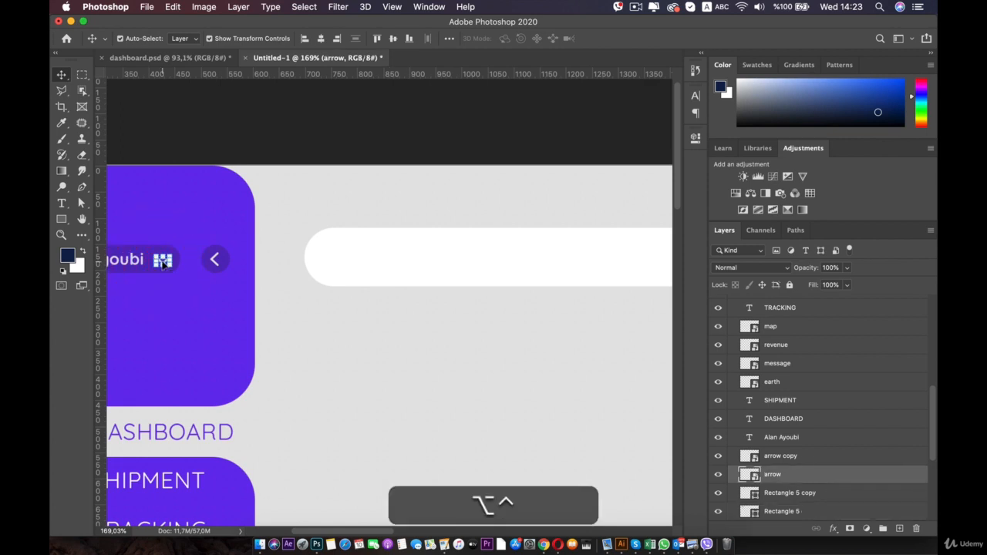
ctrl+alt+click(162, 262)
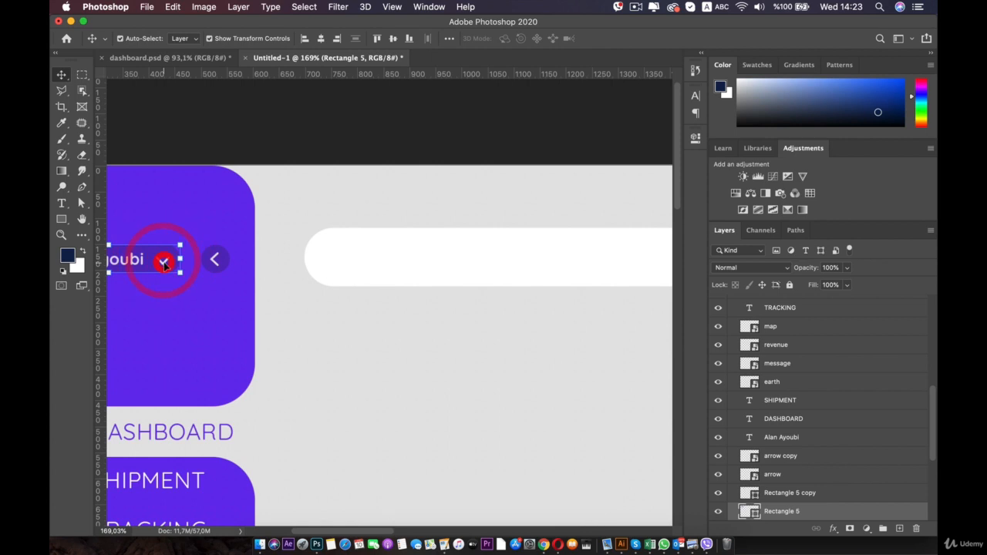
alt+click(163, 262)
key(ctrl)
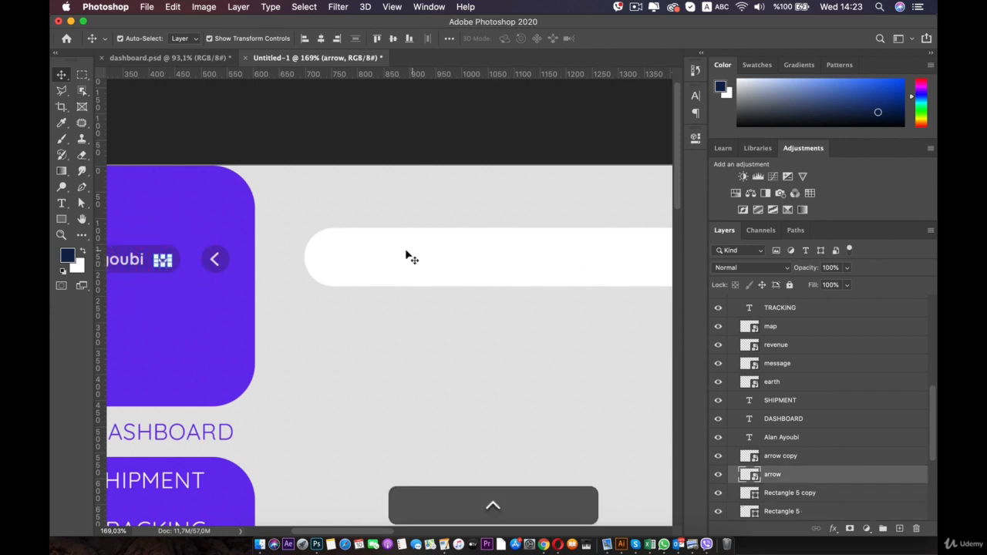
scroll(409, 259, down, 2)
drag(265, 329, 300, 237)
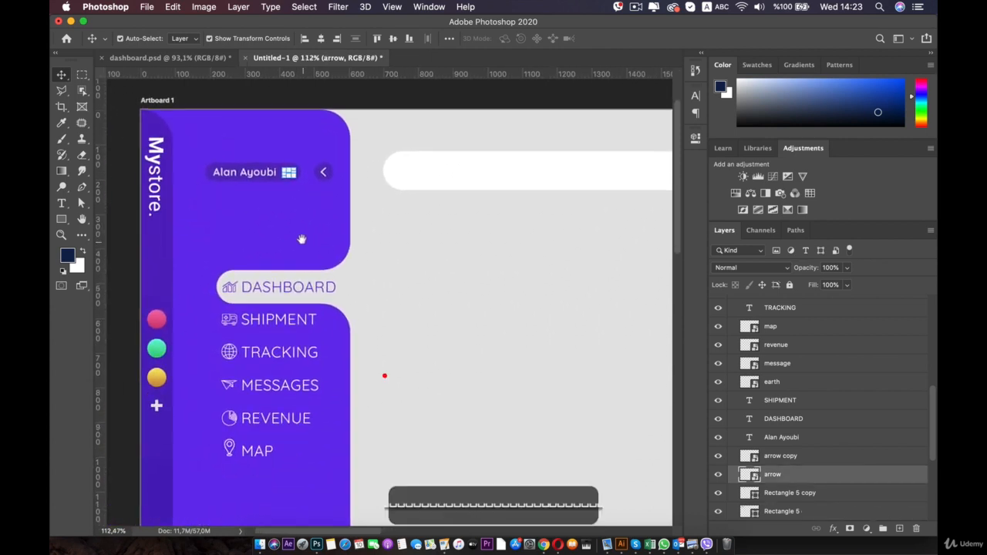
Look through the layer list for the text, arrow and background layers of the user-name pill.
scroll(823, 433, up, 4)
scroll(823, 433, up, 3)
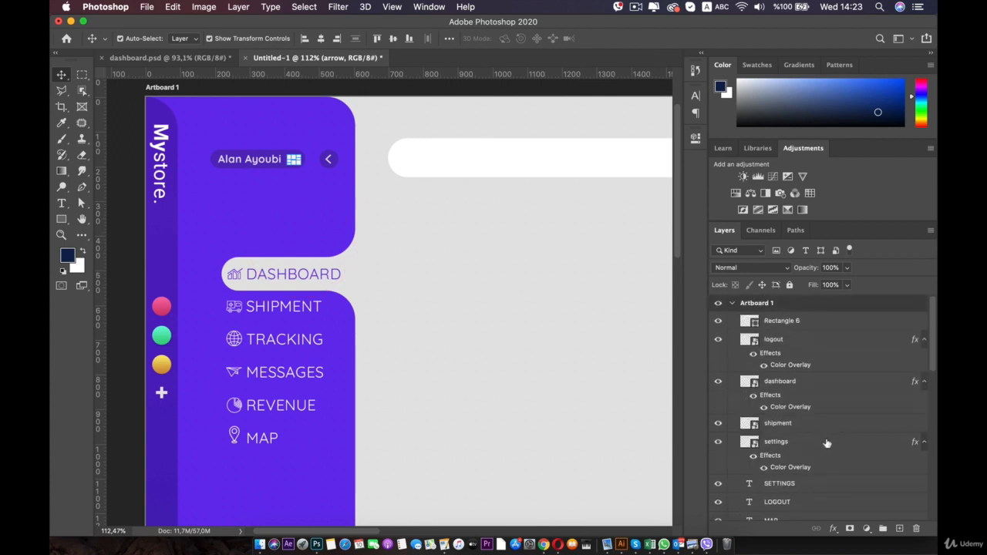
scroll(819, 429, down, 5)
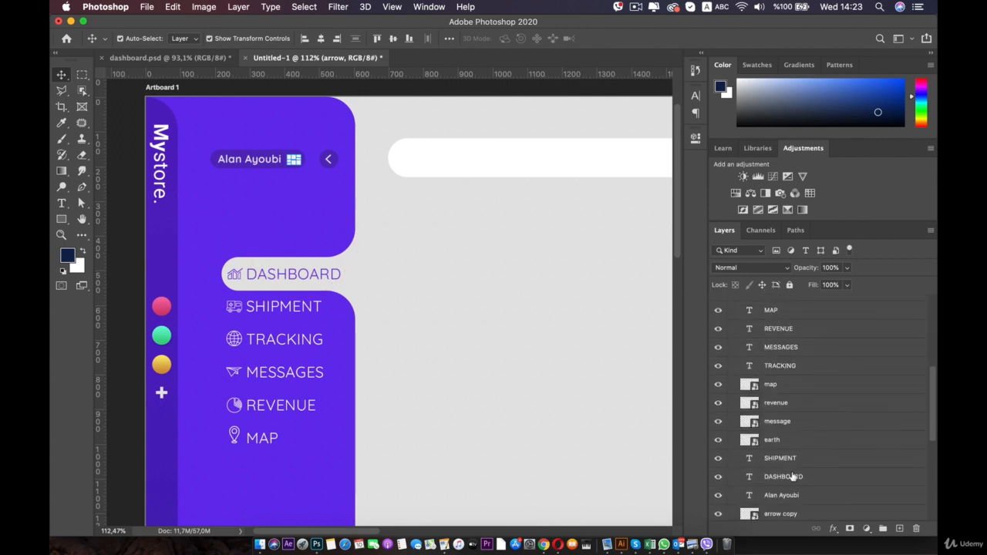
scroll(792, 486, down, 2)
click(792, 469)
scroll(779, 432, down, 2)
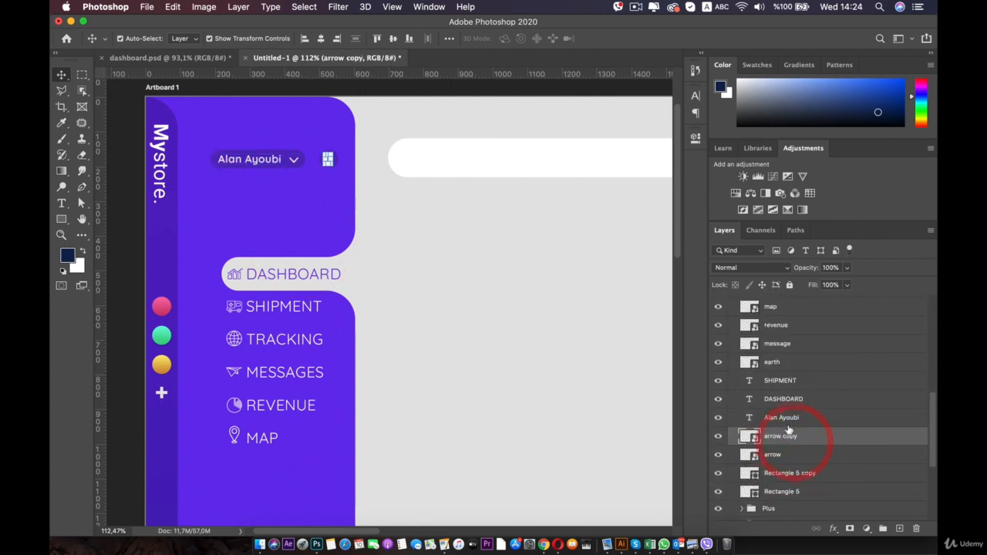
click(783, 398)
click(777, 436)
click(780, 472)
click(775, 441)
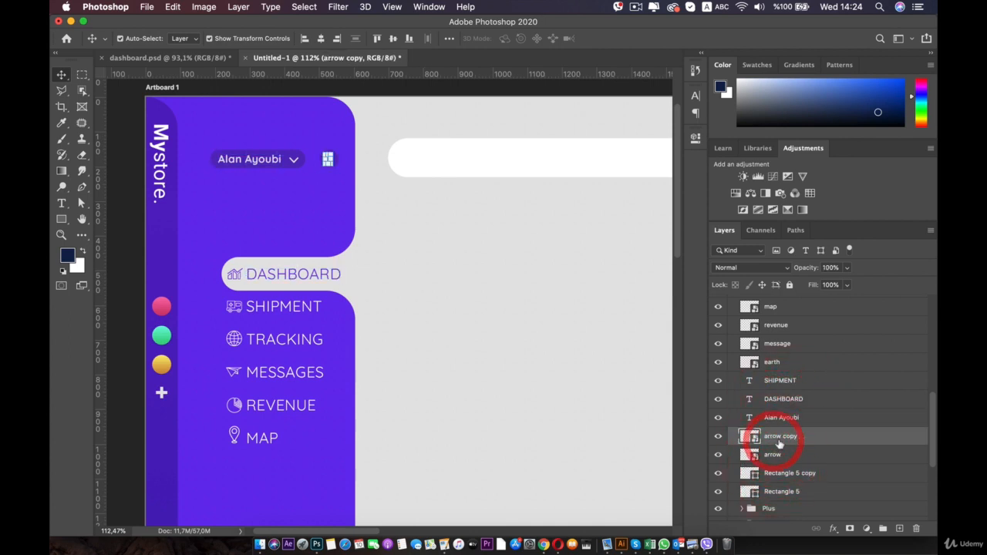
Group the Rectangle 5, arrow and user-name text layers that form the name pill.
click(788, 488)
key(super)
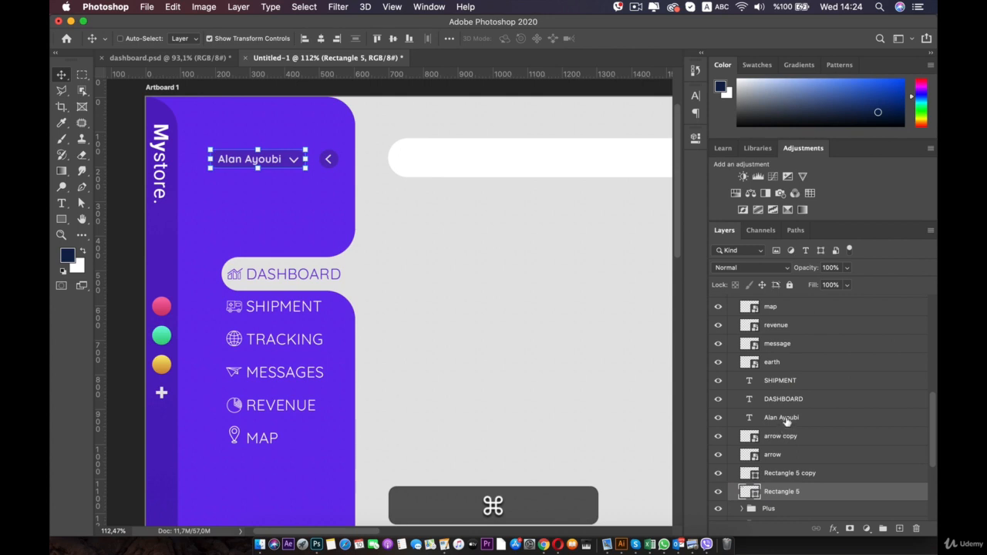
super+click(783, 418)
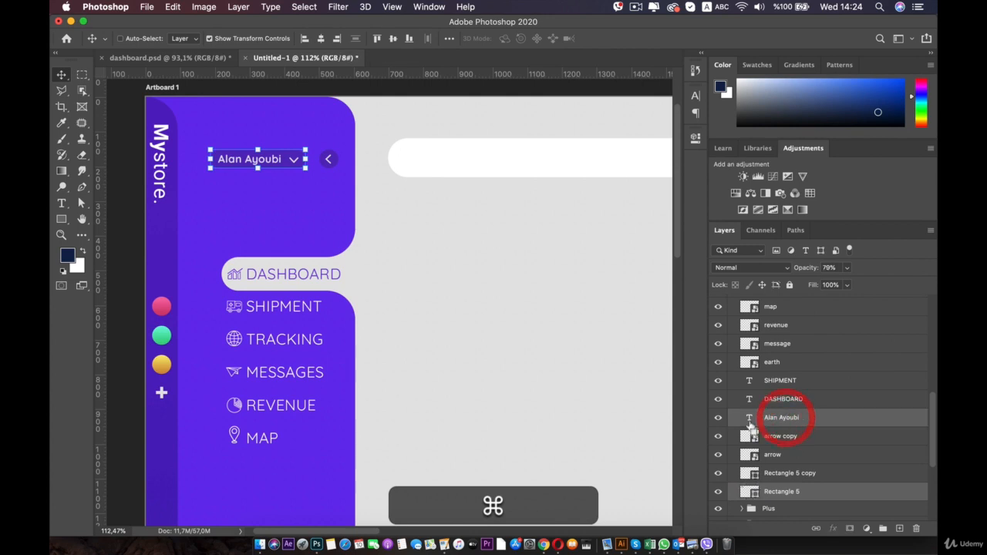
super+click(773, 455)
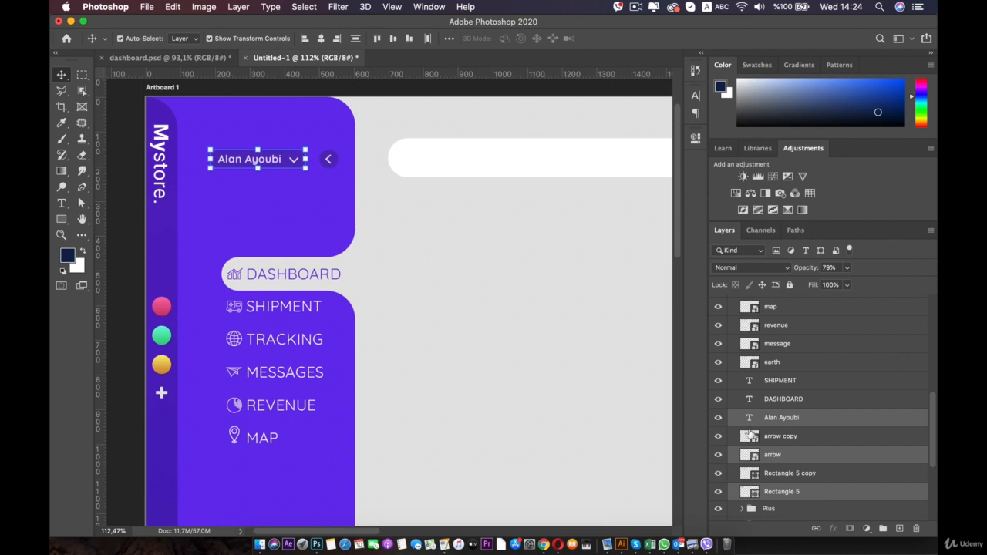
key(g)
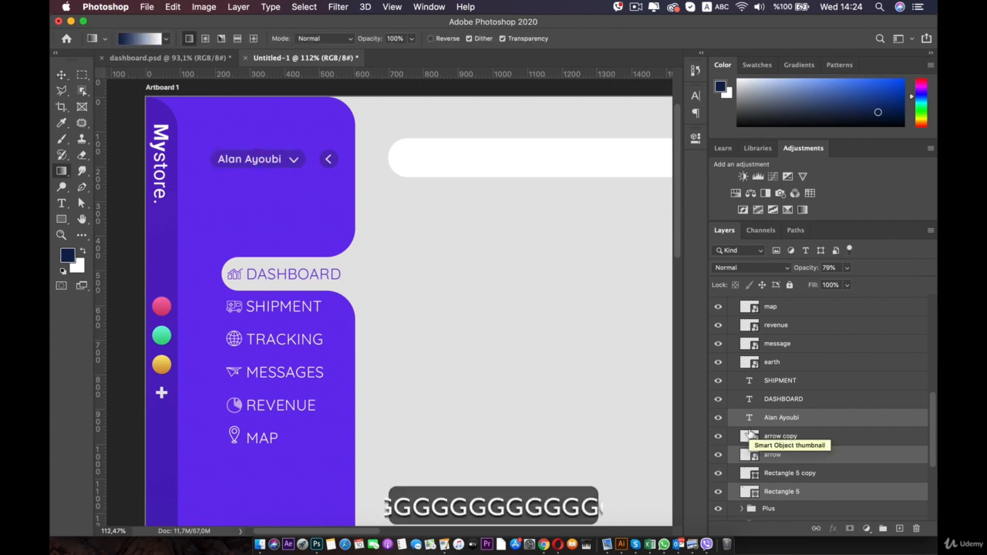
key(shift+super)
key(super+g)
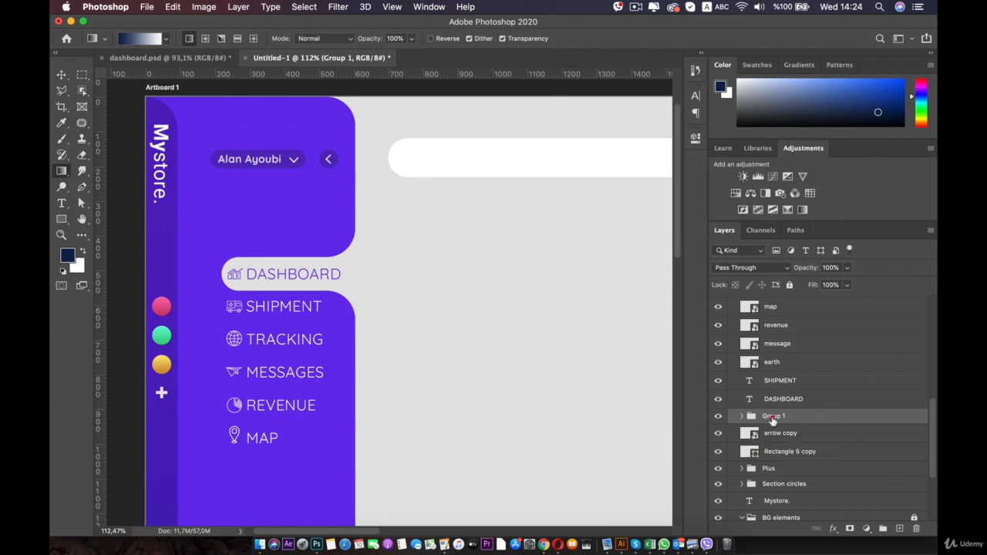
Rename the name pill's group to "Dashboard name" and check its contents by hiding and showing it.
double_click(771, 417)
text(Dashb)
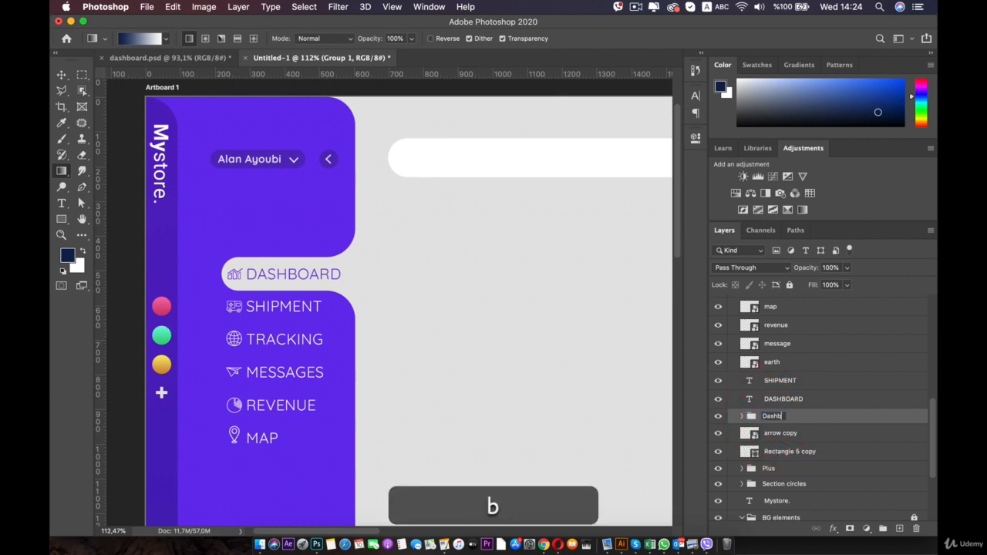
text(oard name)
key(Return)
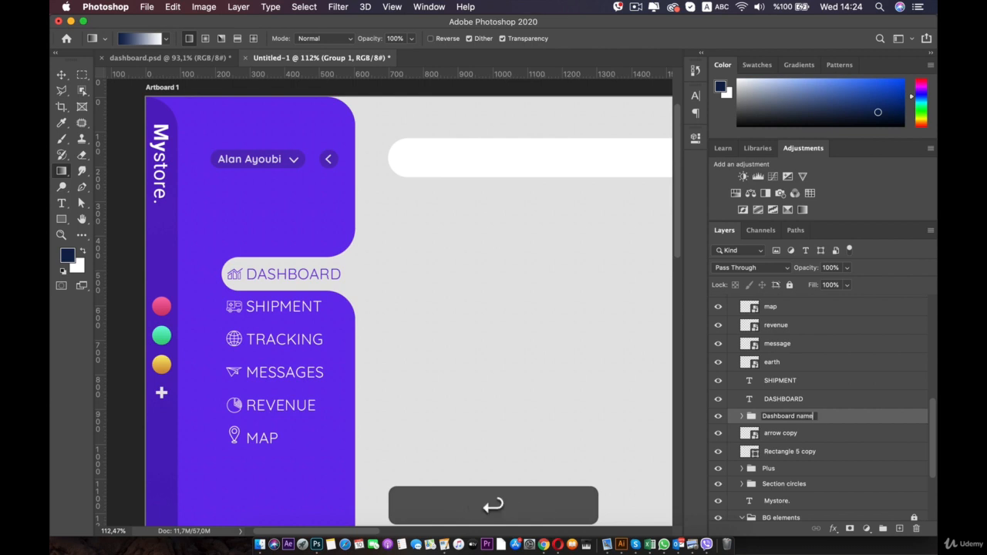
click(716, 415)
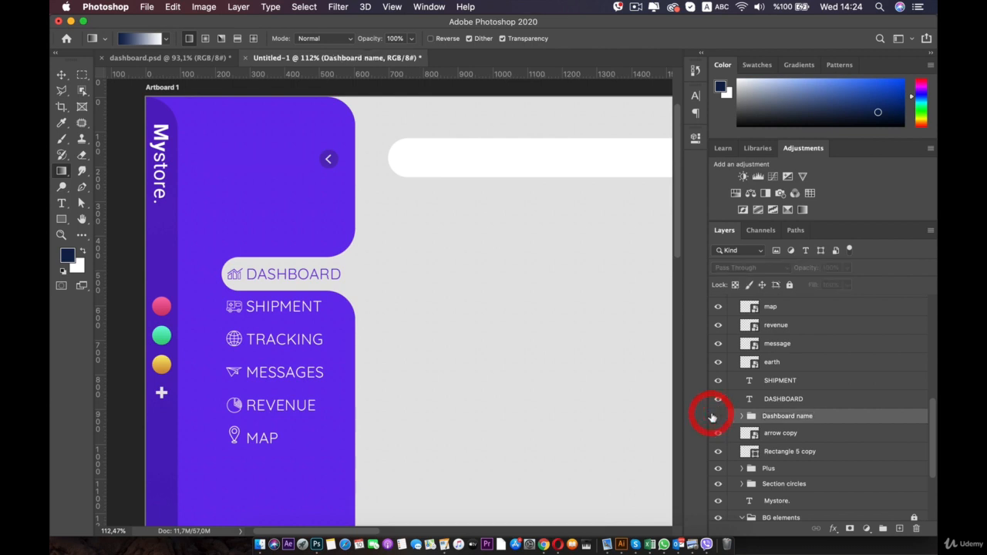
click(716, 416)
Check which parts of the sidebar's collapse button the "arrow copy" and "Rectangle 5 copy" layers control by toggling their visibility.
click(781, 436)
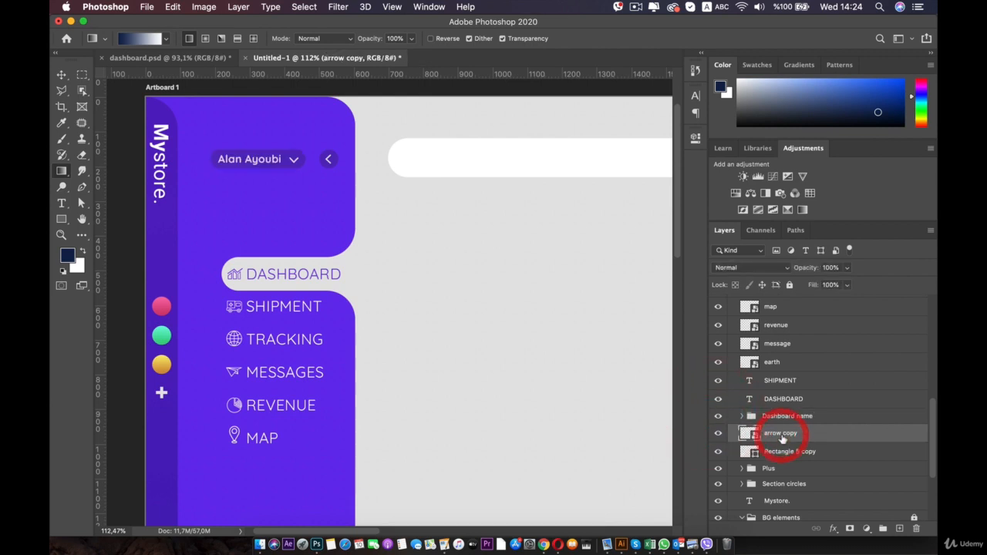
click(719, 434)
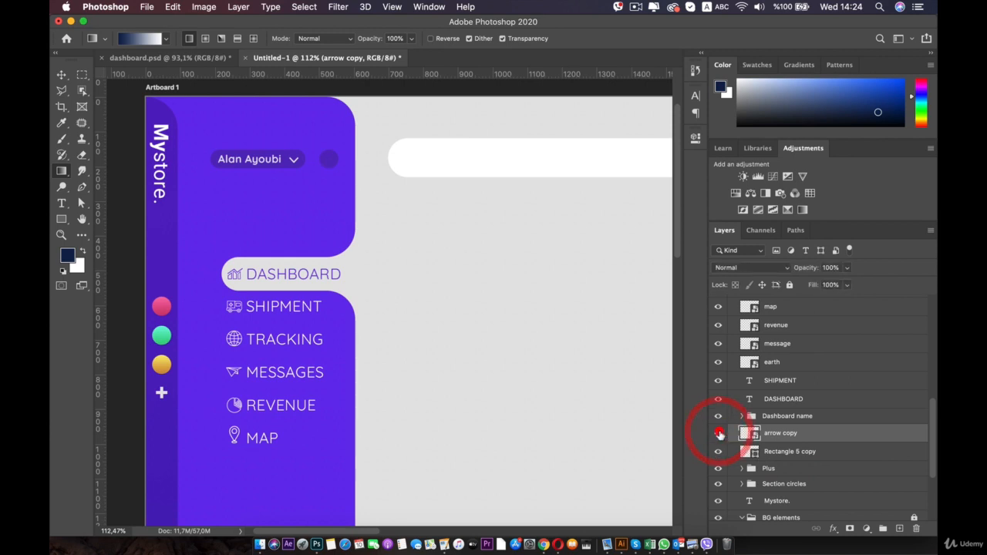
click(776, 452)
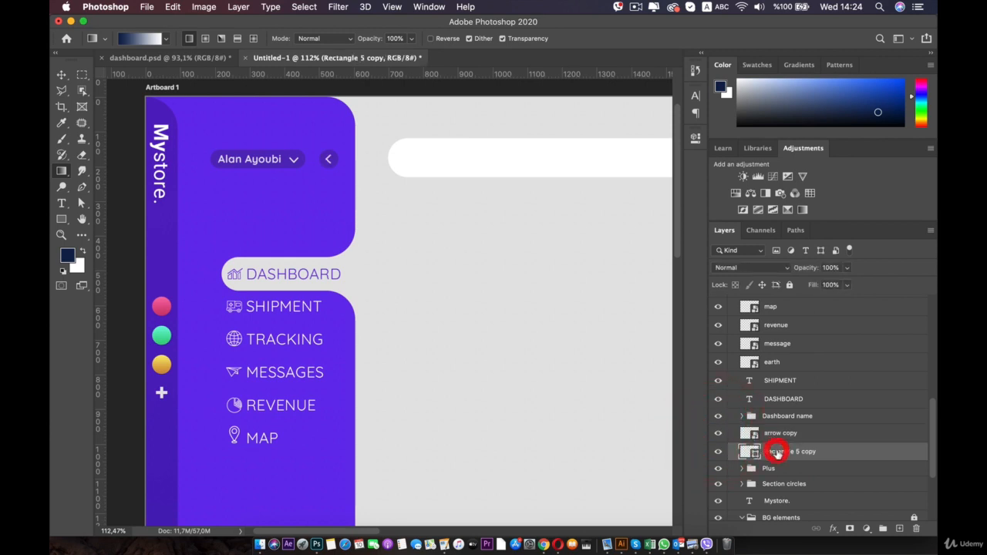
click(776, 438)
click(717, 453)
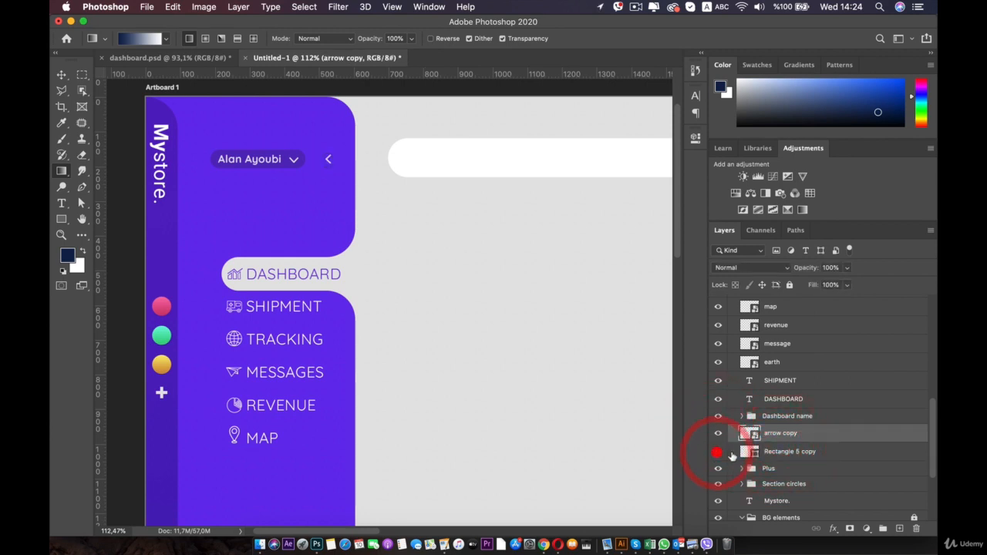
Group the "arrow copy" and "Rectangle 5 copy" layers and name the group "Drop down".
click(780, 452)
shift+click(784, 436)
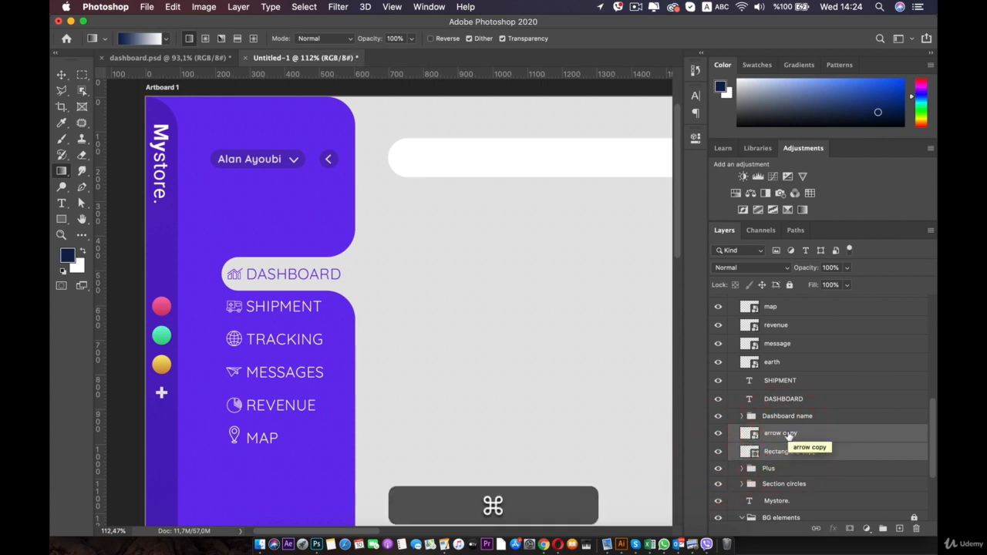
key(super+g)
double_click(774, 431)
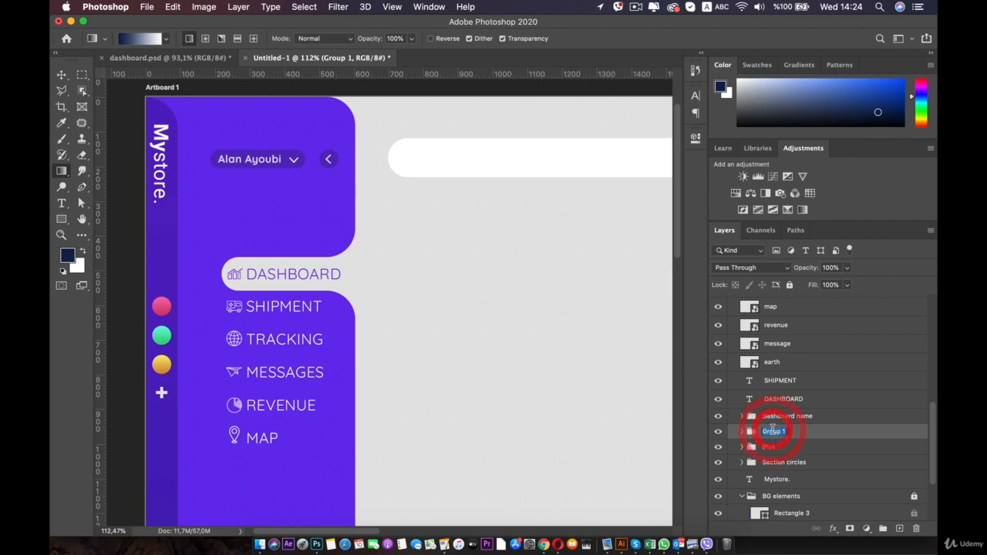
text(Drop dow)
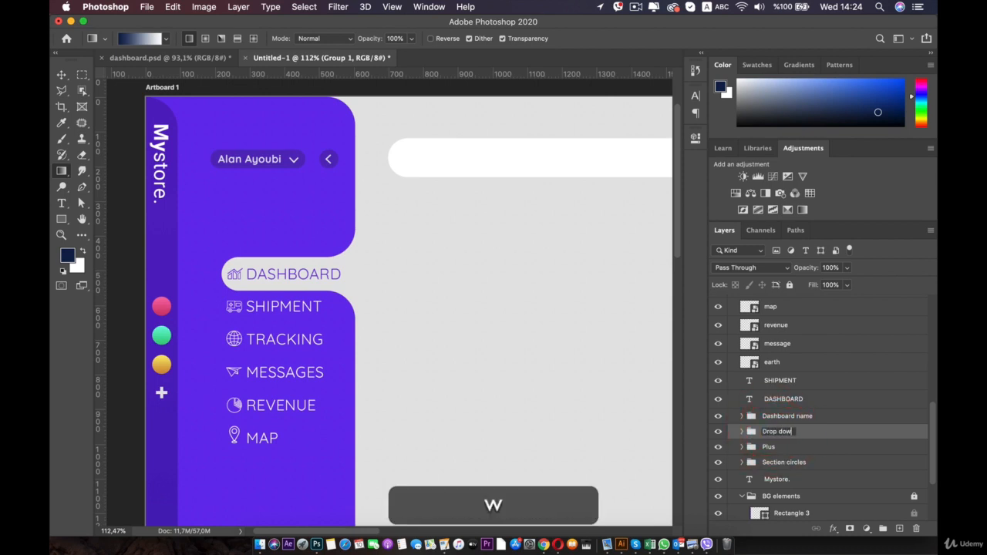
text(n)
key(Return)
Group all the menu layers from the DASHBOARD text through the logout icon and name the group "dashboard text and icons".
click(775, 399)
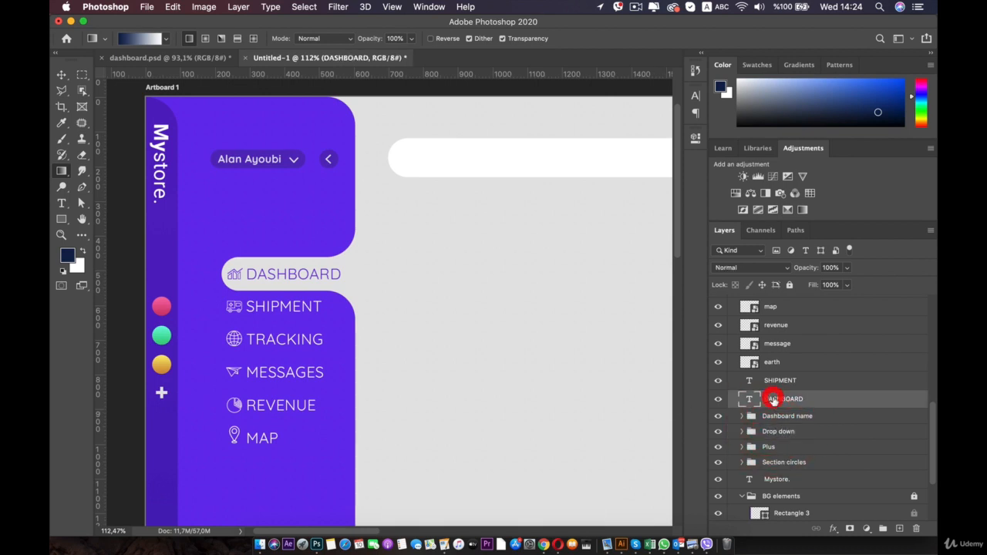
scroll(779, 405, up, 5)
scroll(781, 406, up, 3)
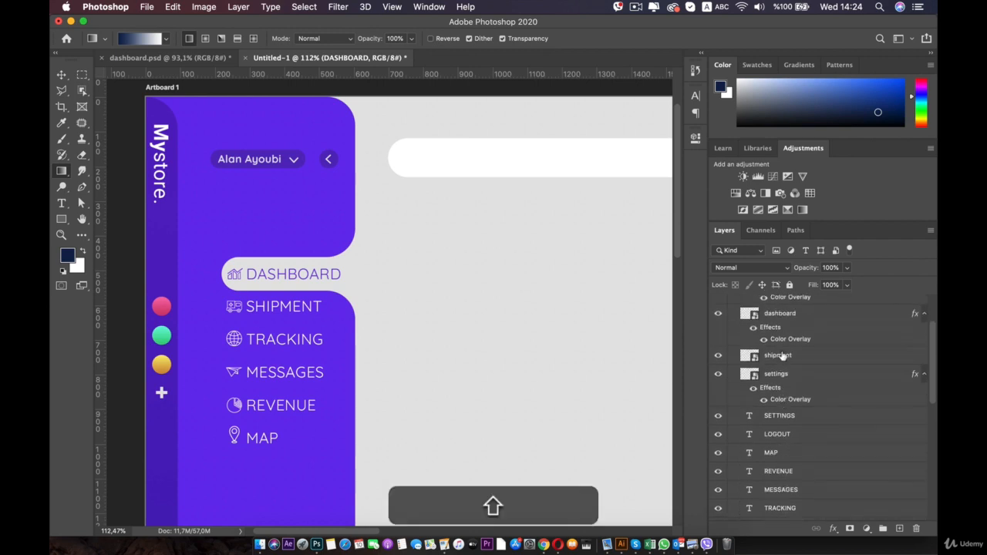
shift+click(777, 327)
scroll(780, 330, up, 2)
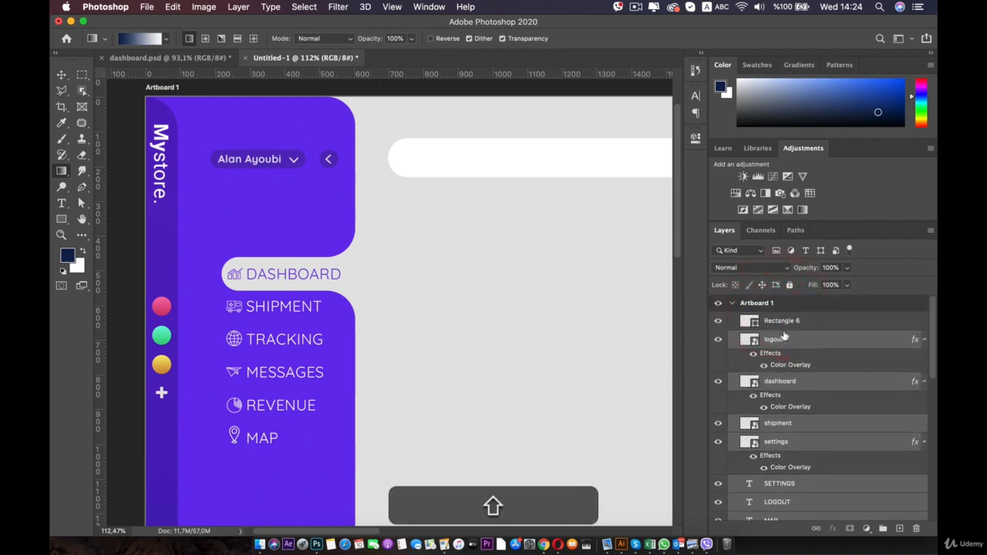
key(super+g)
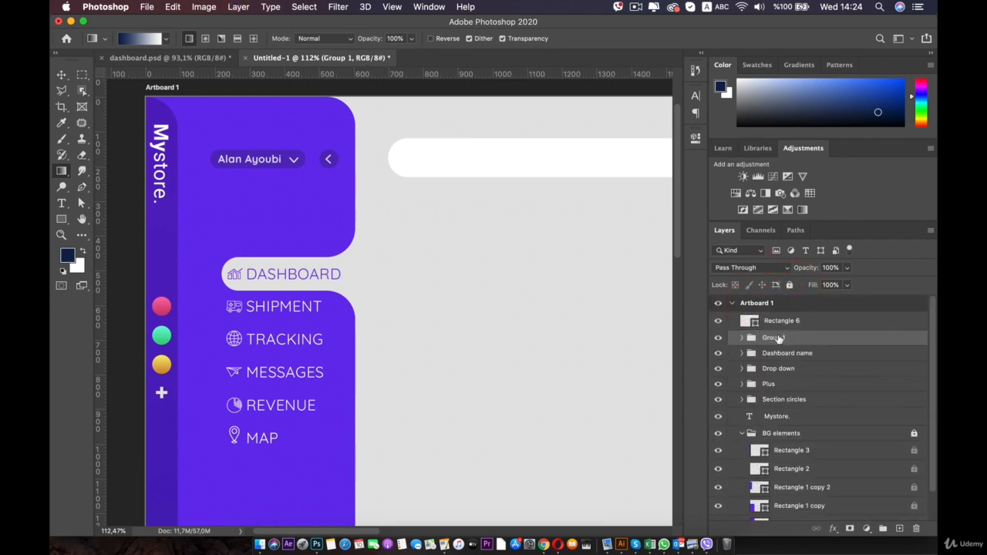
double_click(772, 338)
text(dashbo)
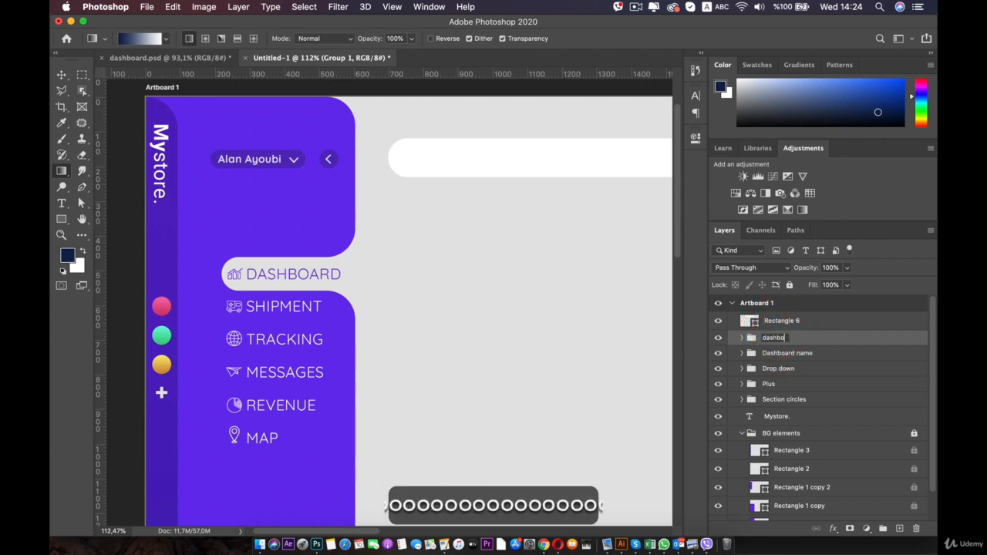
text(ard text and icons)
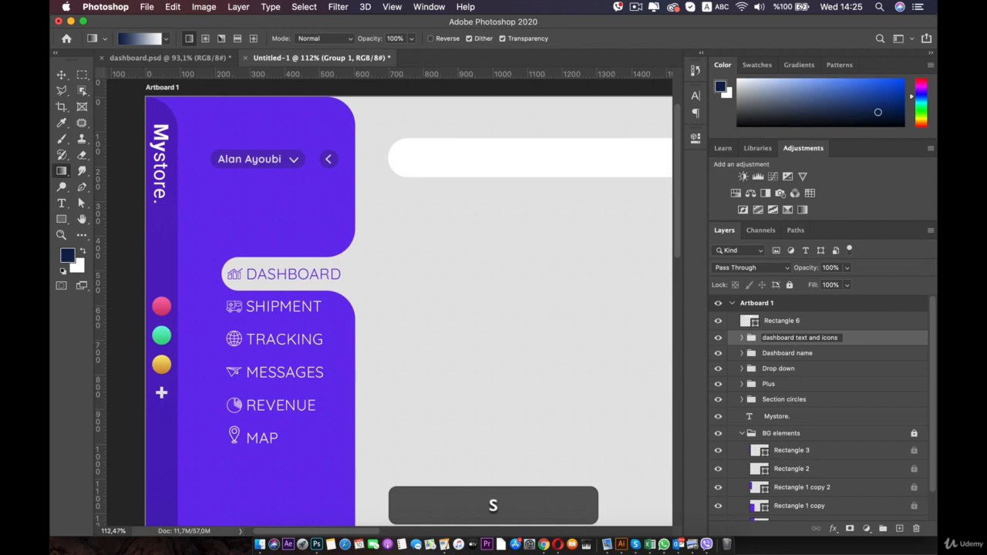
key(Return)
Check the contents of the "dashboard text and icons" group by hiding and showing it with the whole sidebar in view.
click(717, 343)
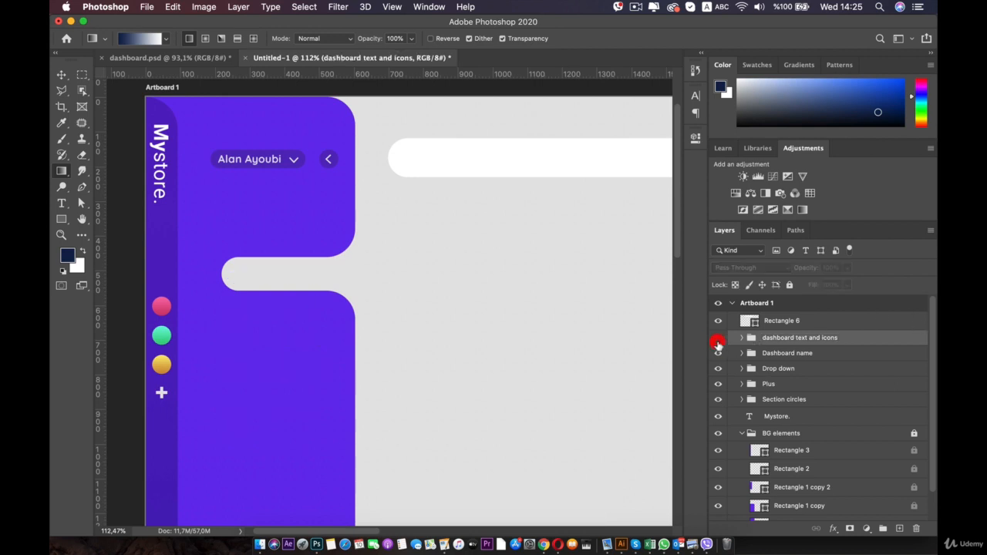
click(718, 341)
scroll(520, 321, down, 4)
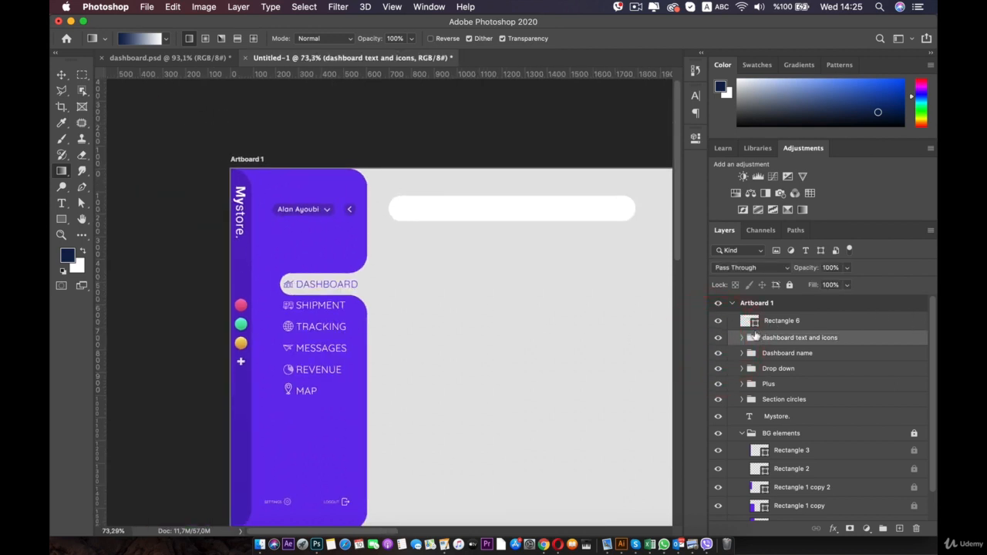
click(718, 338)
click(718, 338)
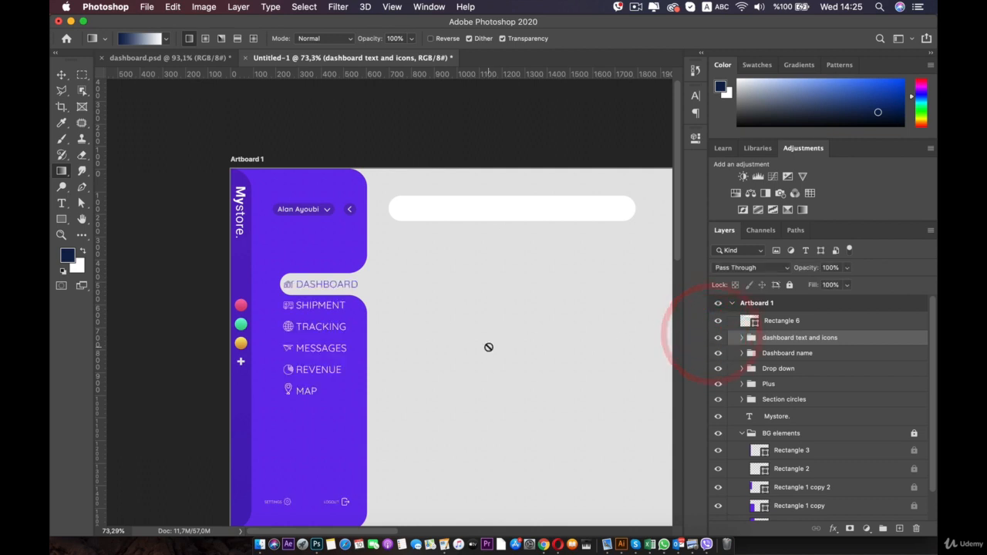
scroll(390, 301, up, 2)
double_click(782, 321)
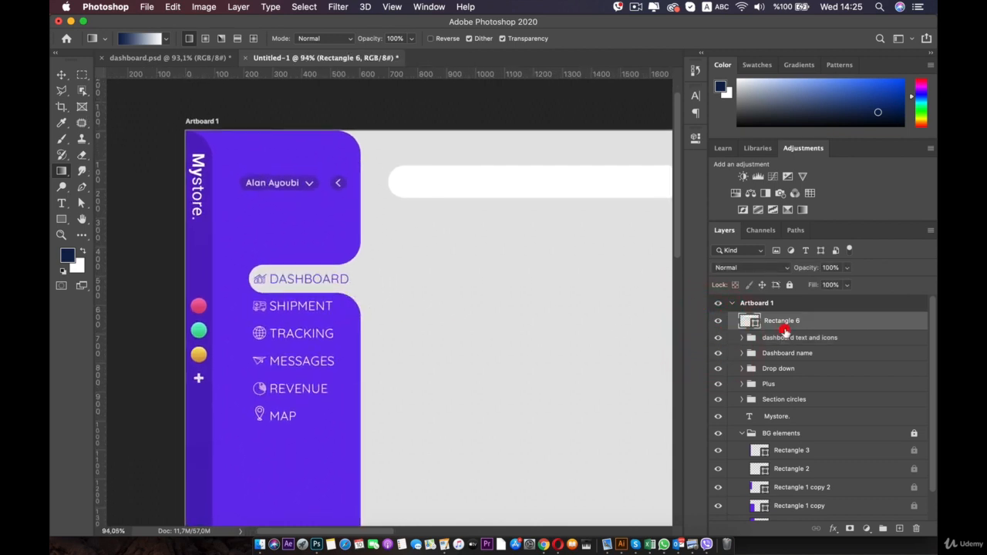
click(793, 343)
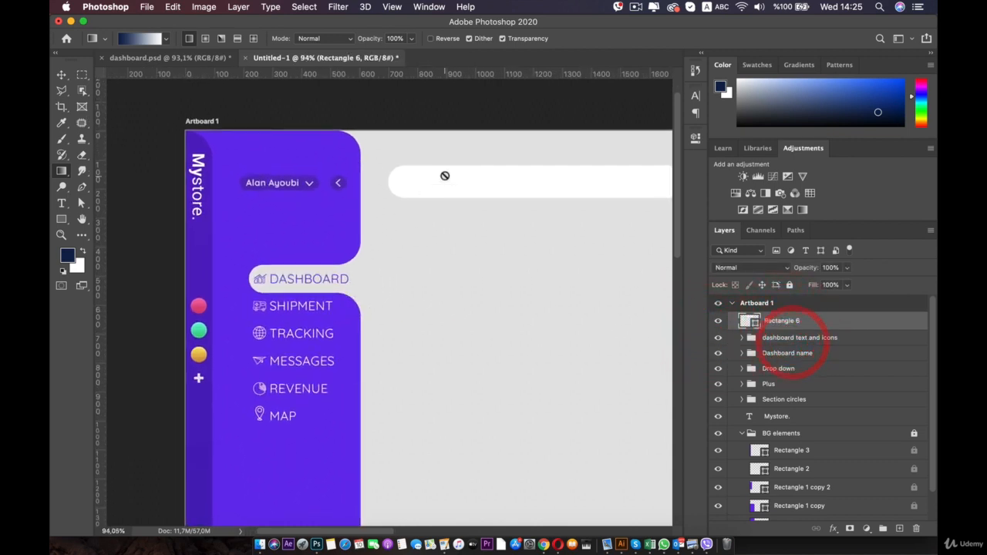
key(v)
click(445, 186)
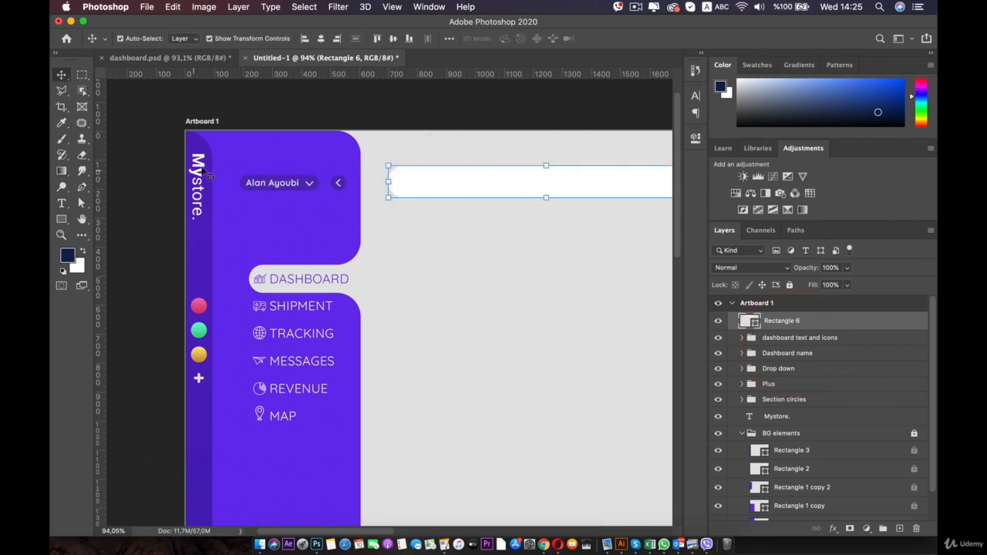
key(a)
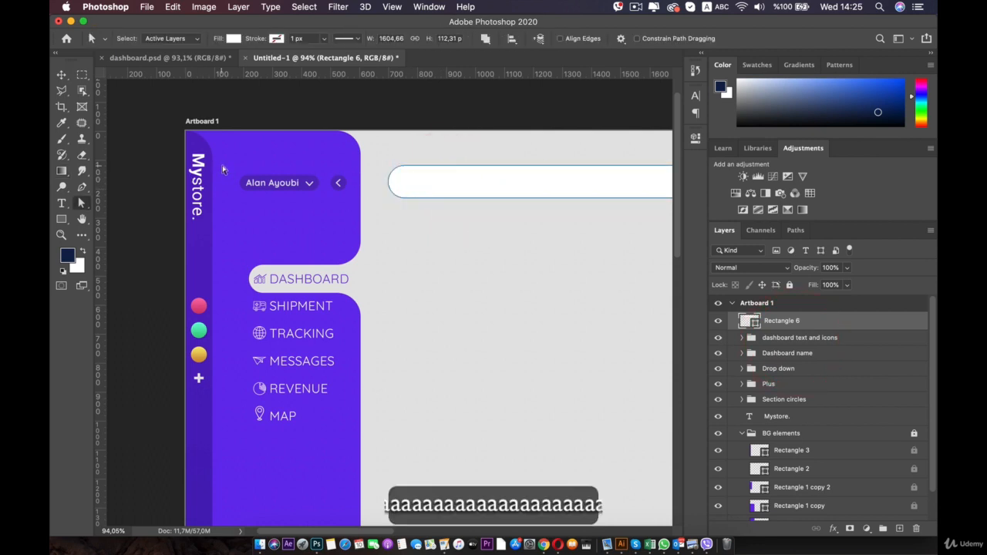
click(424, 196)
key(v)
scroll(518, 337, up, 2)
click(533, 310)
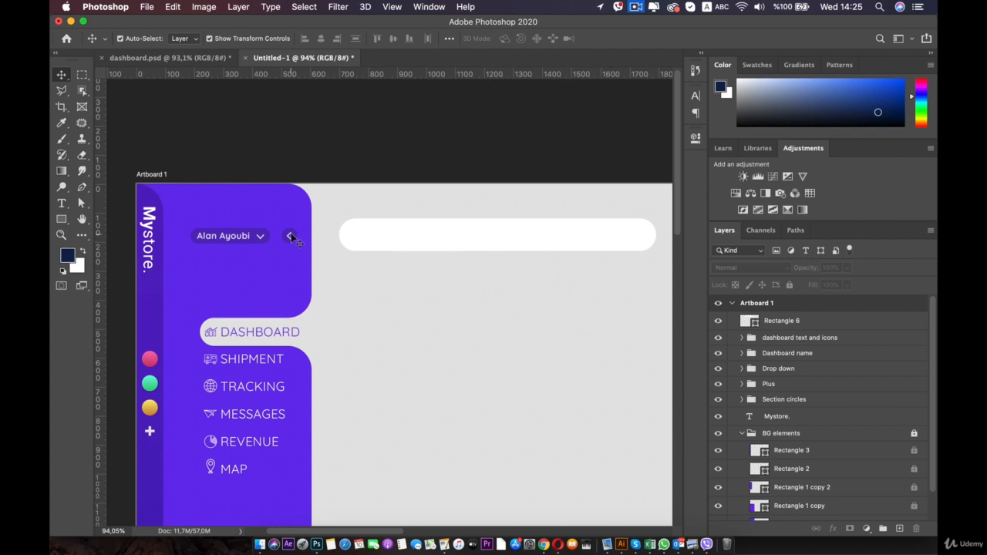
Copy the arrow from the sidebar's collapse button and paste it as a layer above the white bar, Rectangle 6.
click(290, 236)
key(super+t)
scroll(282, 229, up, 3)
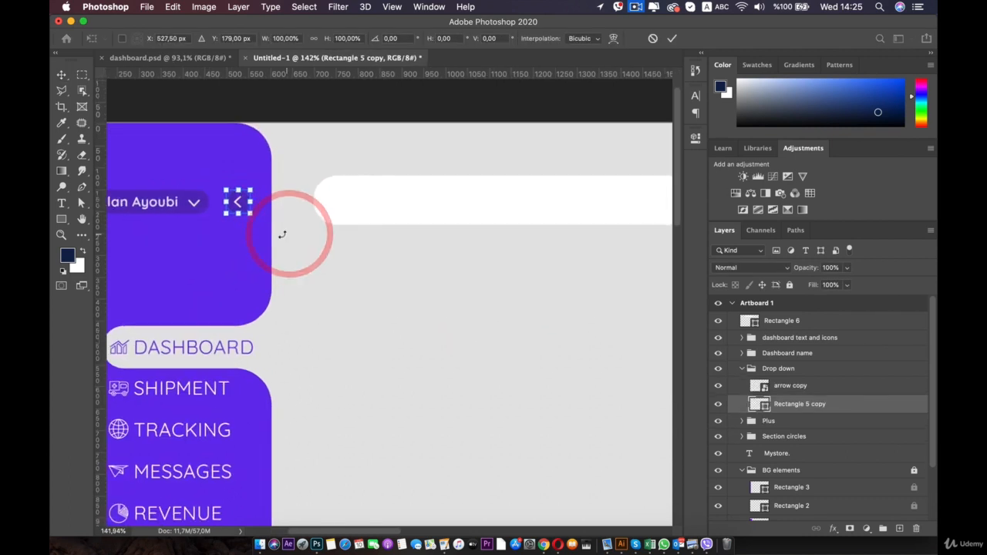
key(Return)
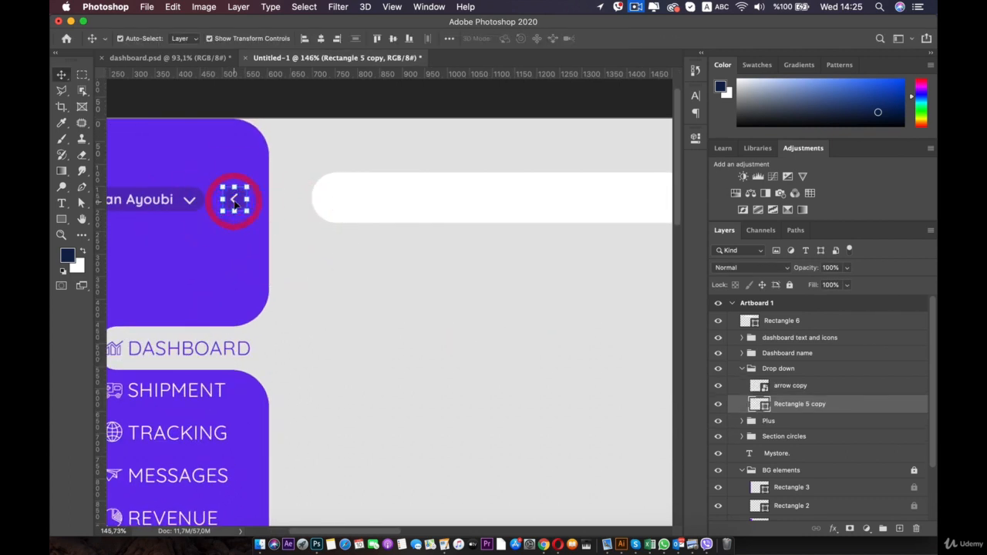
click(235, 202)
key(super+c)
click(421, 202)
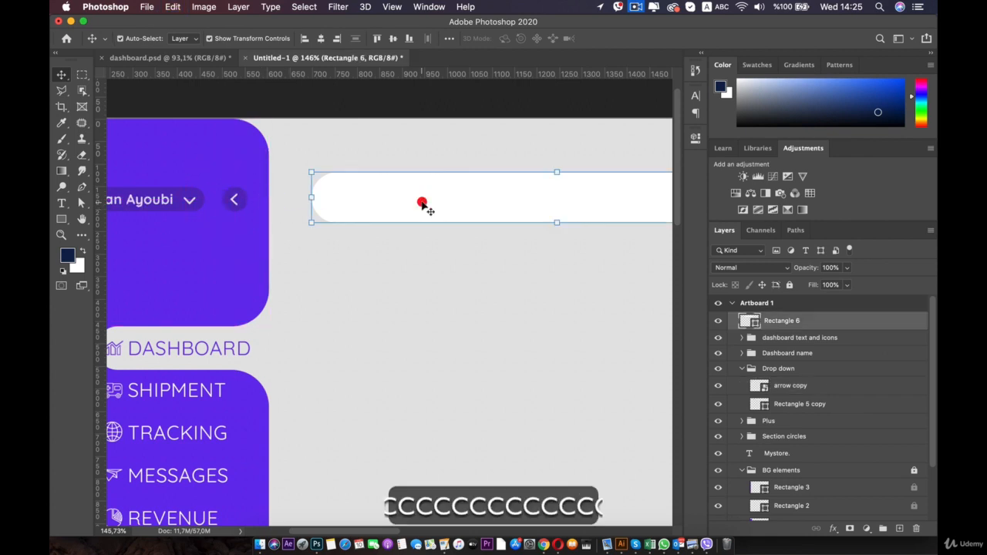
key(super+v)
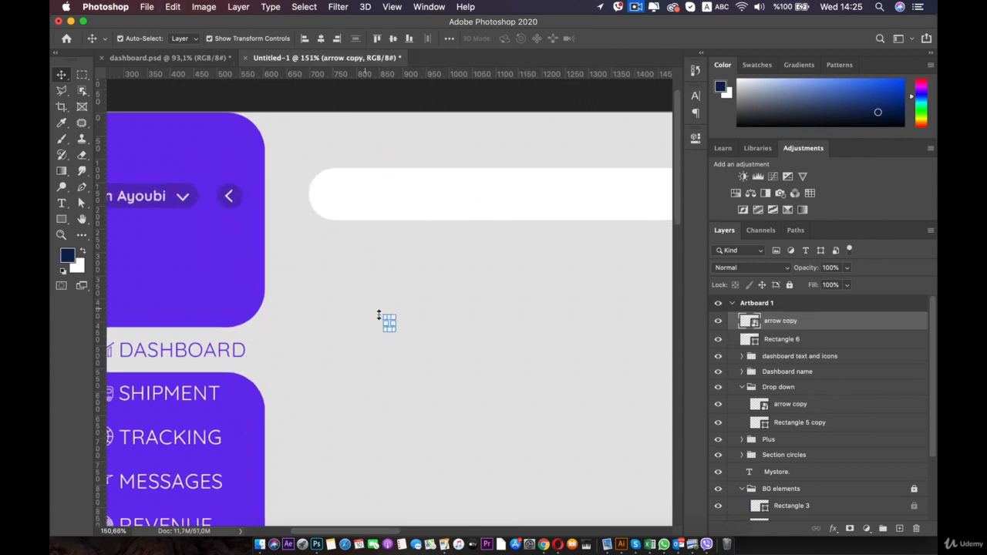
Move the pasted arrow inside the white bar, pointing down, and scale it to about 64% width and 63% height.
scroll(385, 316, up, 3)
drag(388, 346, 392, 104)
key(space)
drag(381, 185, 394, 362)
drag(407, 281, 483, 236)
click(405, 390)
click(380, 361)
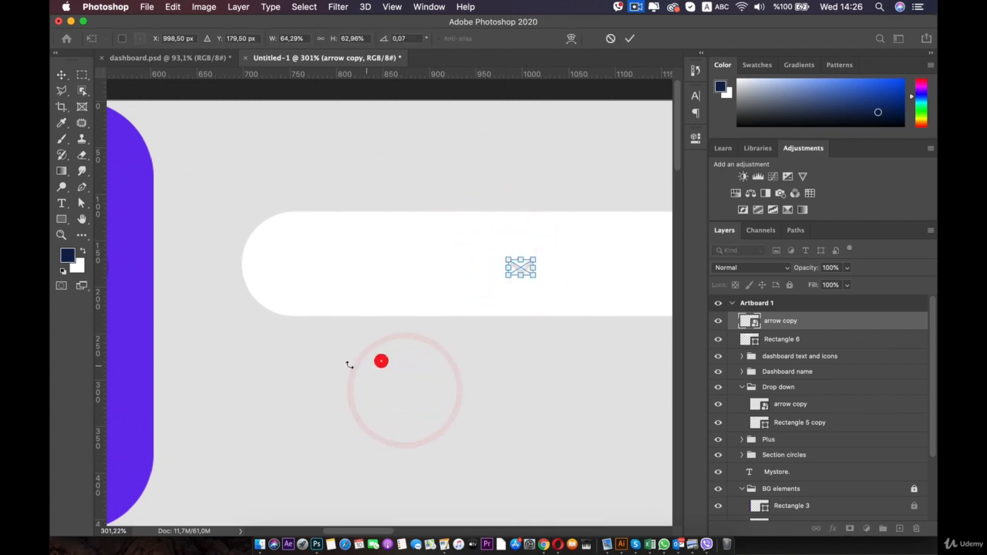
Add the text "All Categories" just above the white bar.
click(62, 200)
click(330, 174)
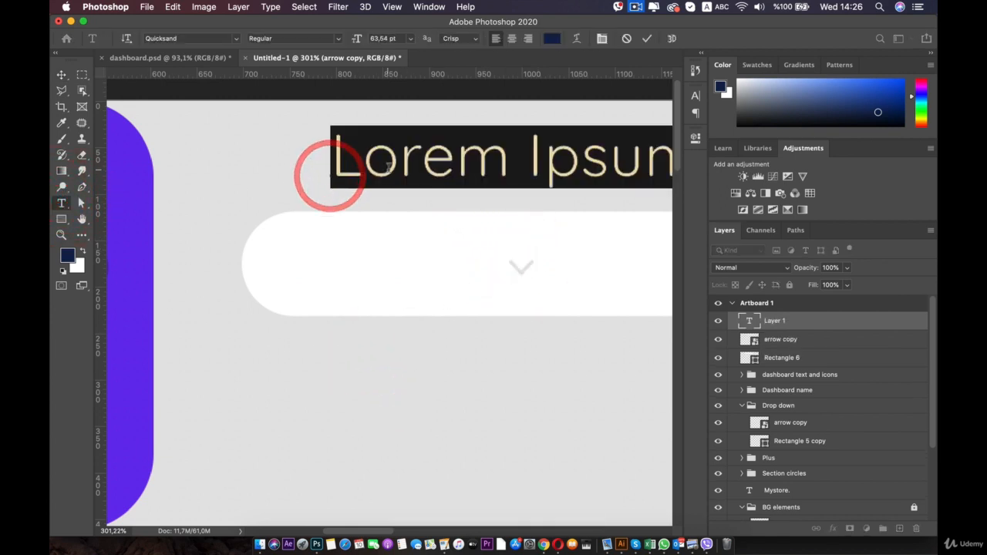
text(all)
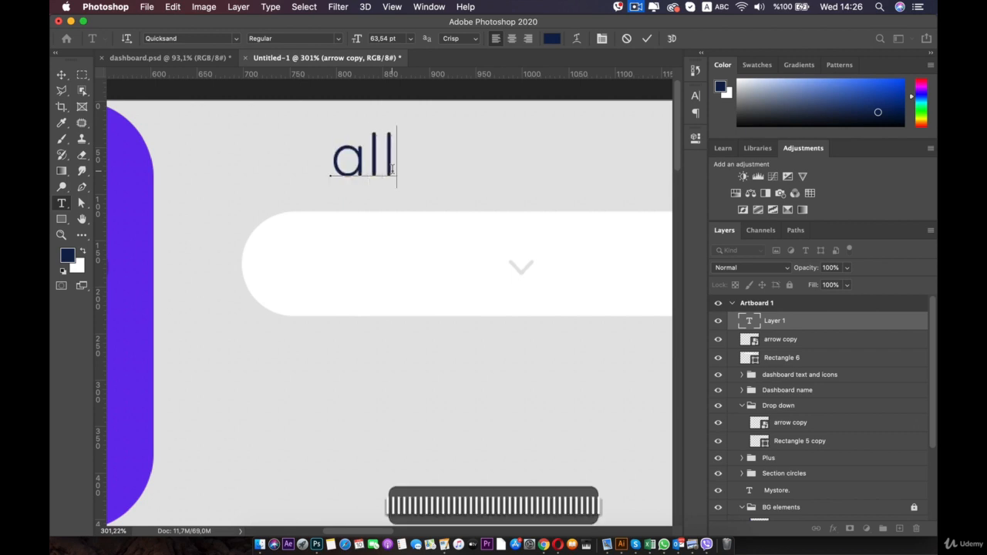
key(BackSpace)
key(BackSpace)
key(BackSpace)
text(All )
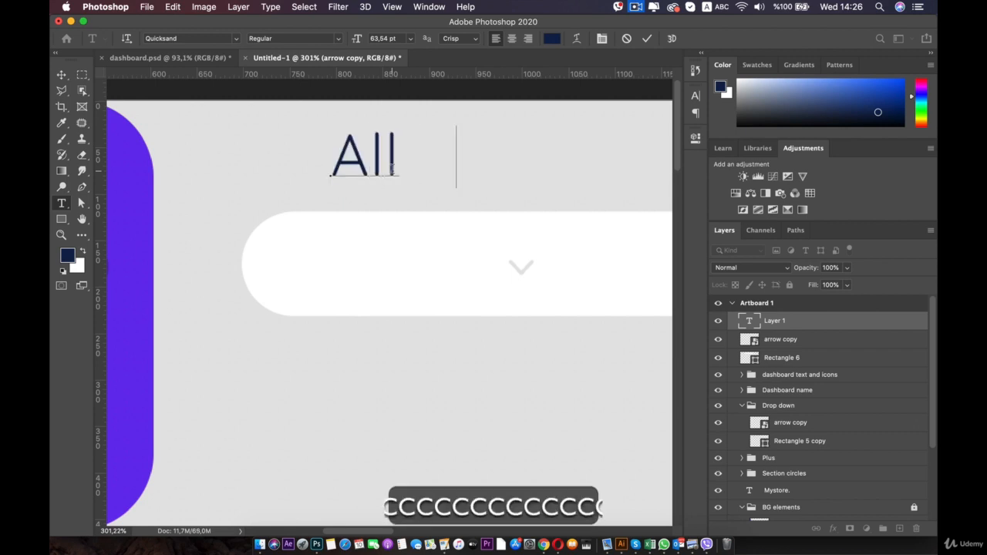
text(Categorie)
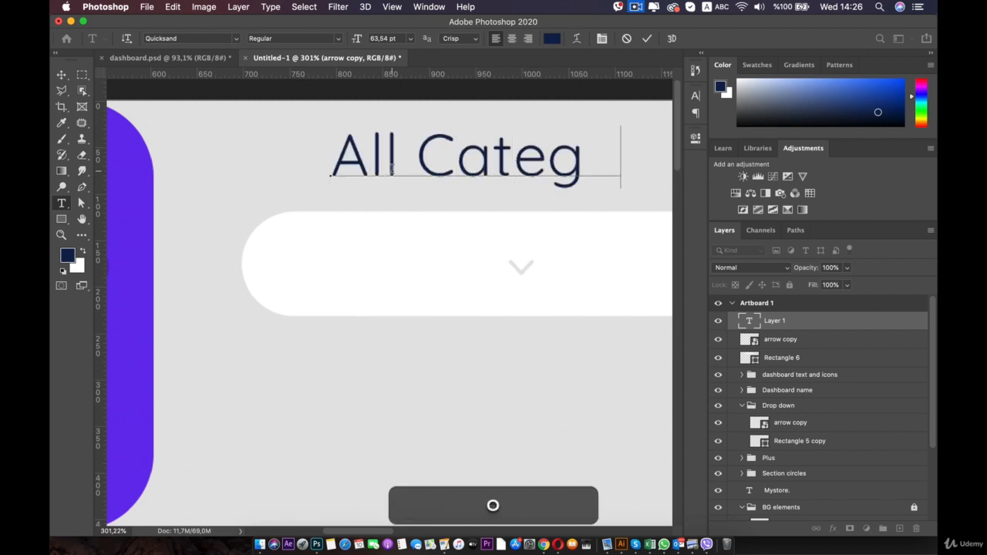
click(61, 74)
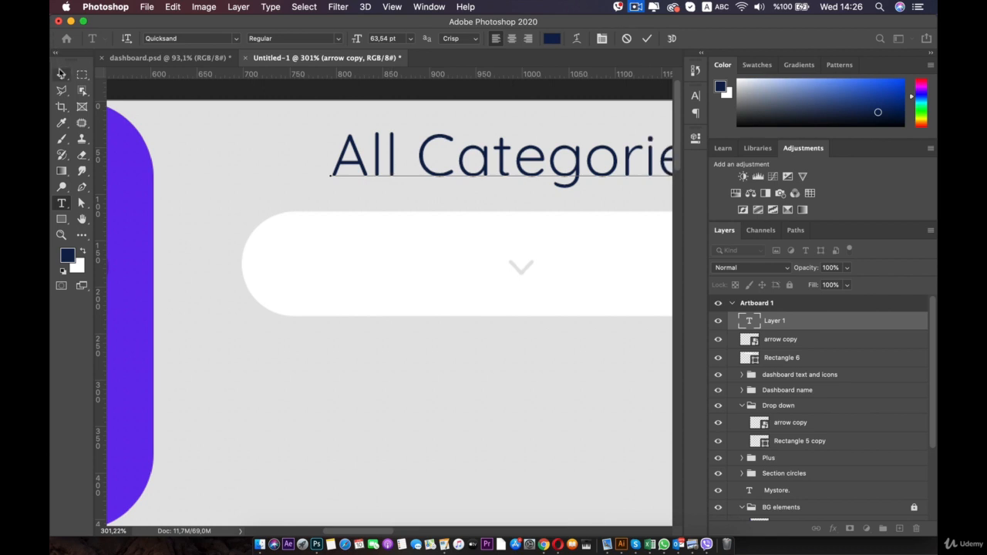
Move the "All Categories" text inside the white bar, scale it to about 49%, and nudge it up before the arrow.
drag(432, 149, 363, 253)
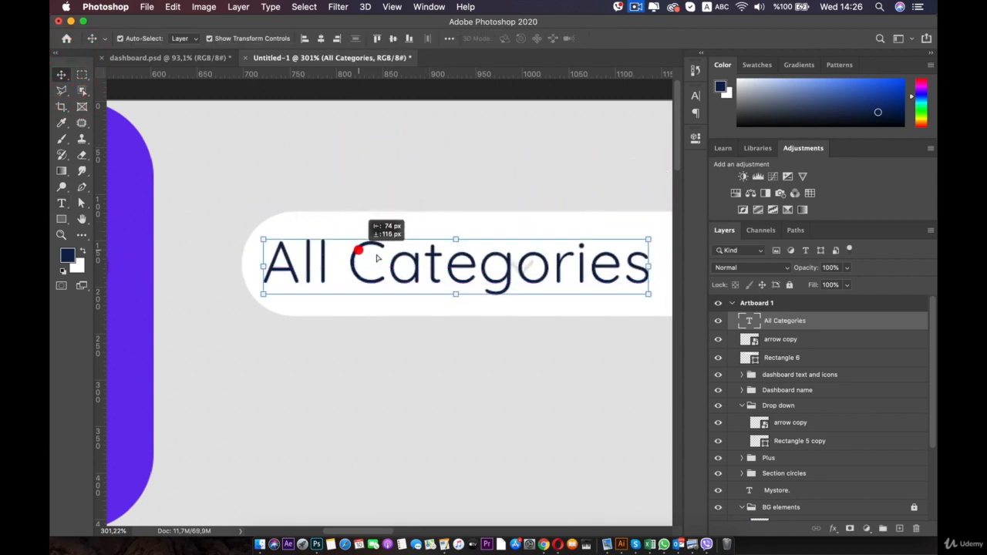
drag(652, 232, 451, 268)
drag(389, 283, 413, 273)
key(Up)
key(Up)
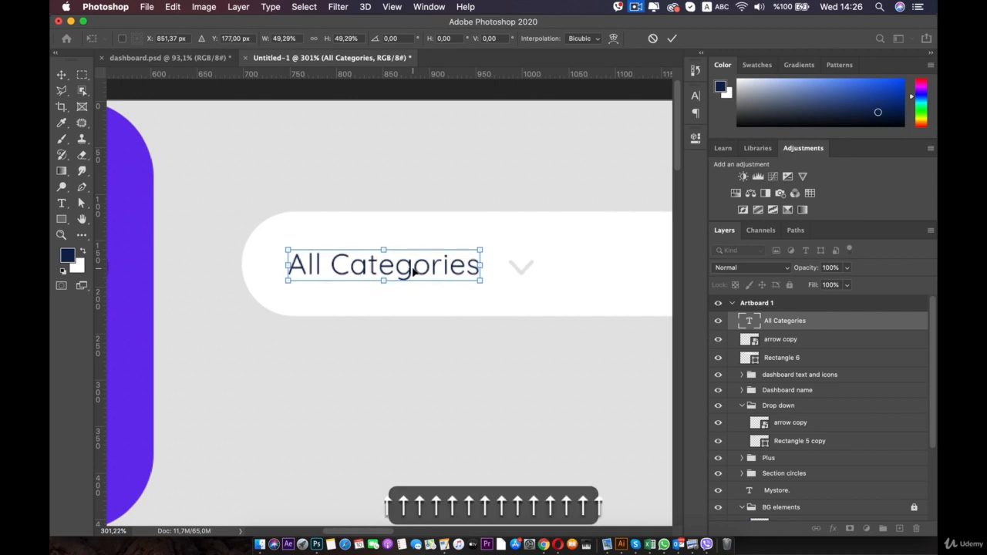
Lower the opacity of the "All Categories" text to 63% and commit its transform.
scroll(414, 270, down, 6)
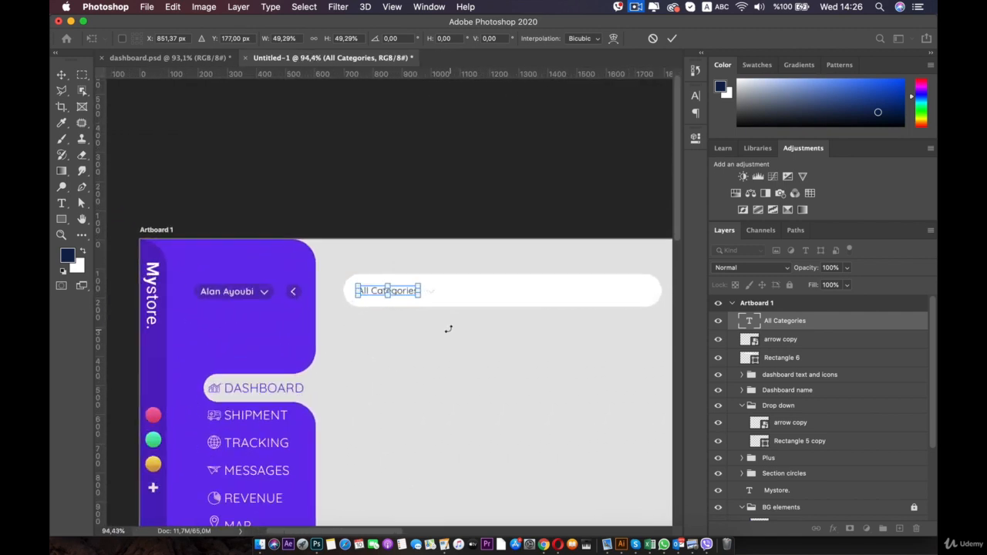
scroll(448, 328, up, 4)
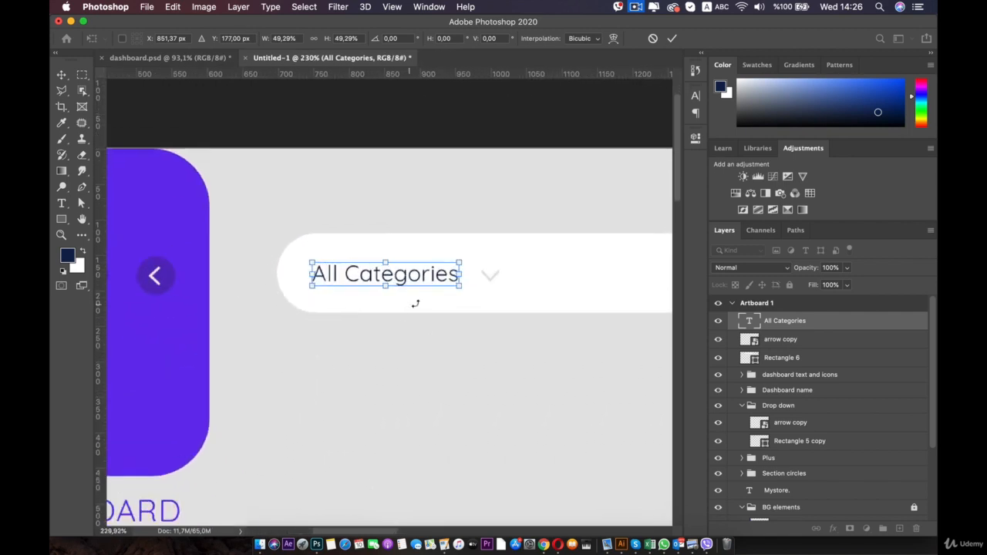
click(817, 286)
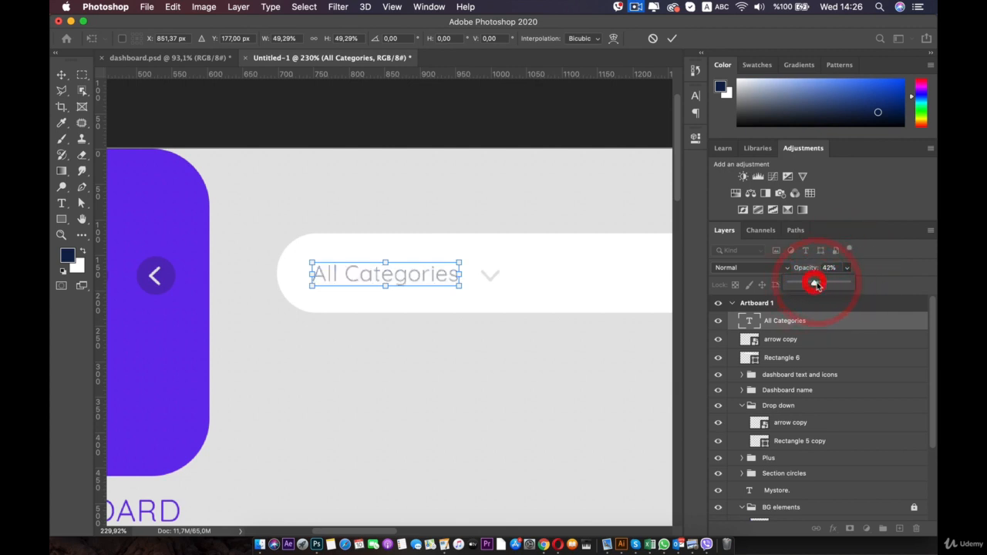
drag(815, 284, 824, 285)
click(488, 355)
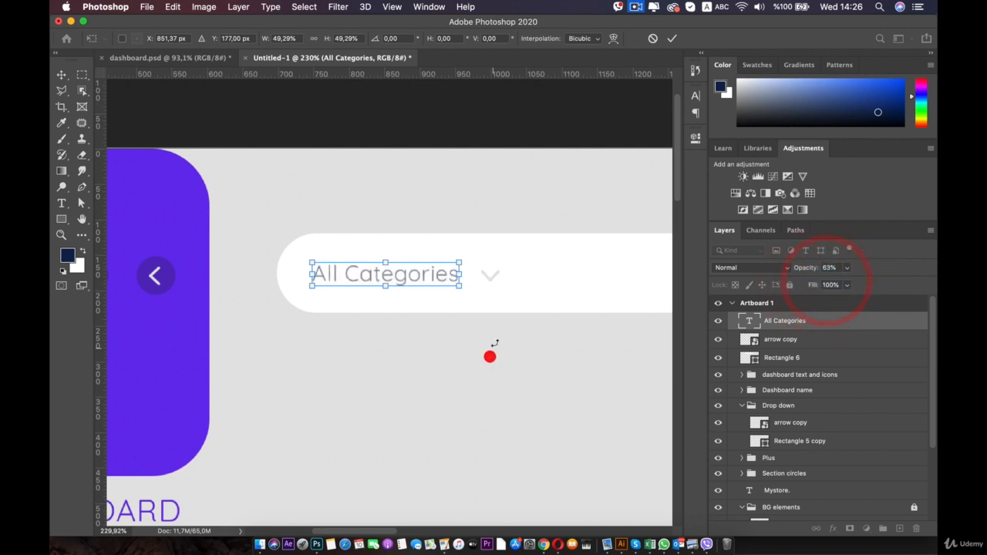
double_click(403, 268)
Apply a black (#000000) Color Overlay to the arrow in the white bar and reduce its layer opacity to 32%.
click(493, 280)
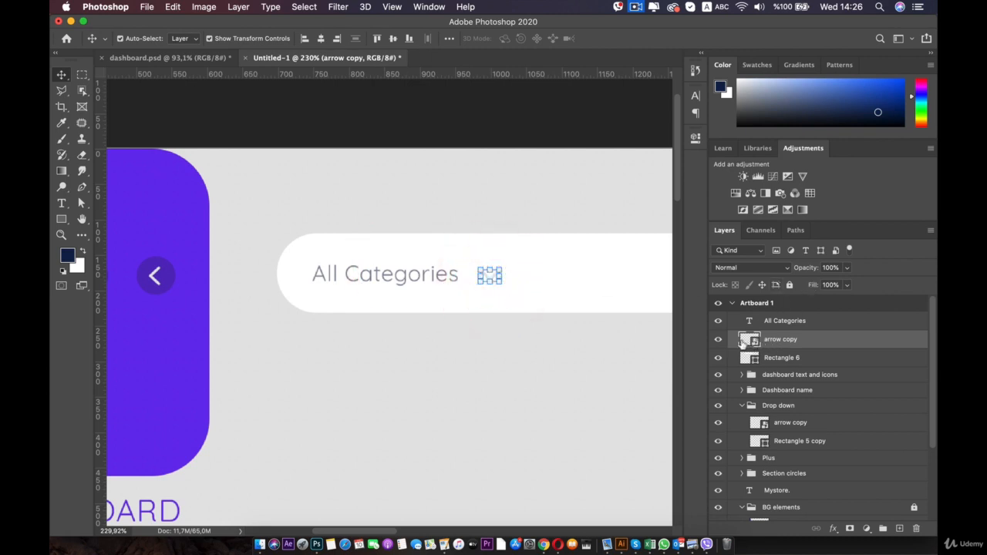
click(718, 340)
click(718, 340)
click(833, 528)
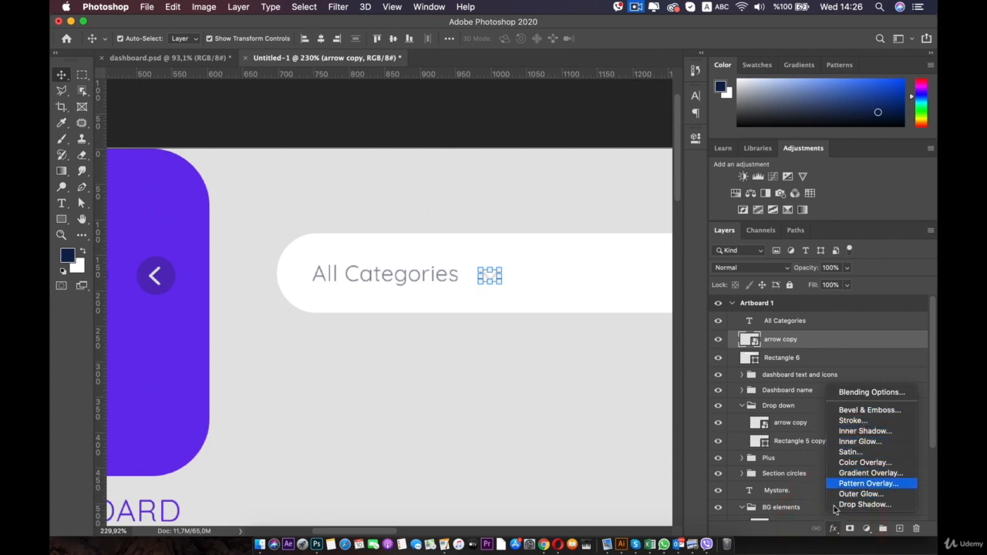
click(863, 457)
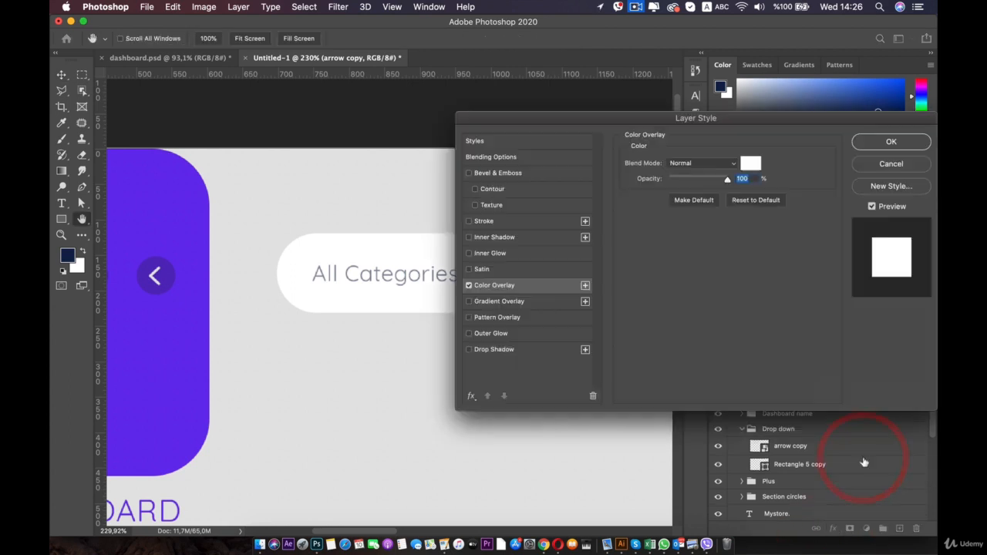
click(750, 165)
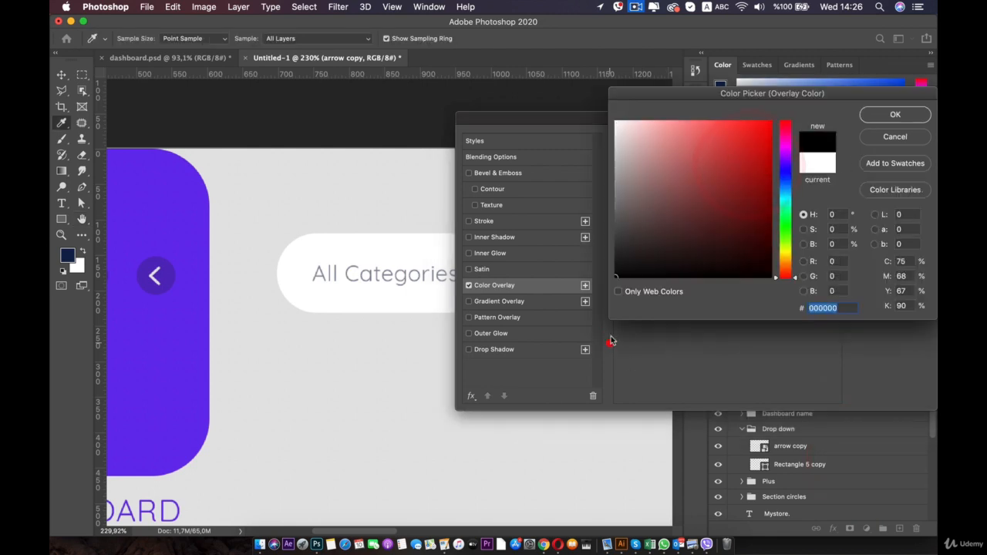
click(869, 118)
click(861, 141)
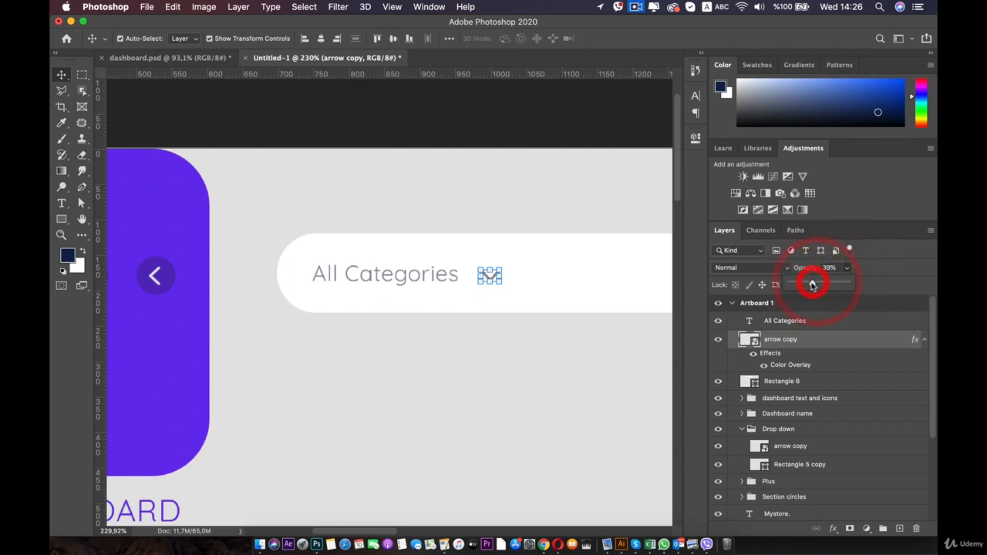
click(557, 359)
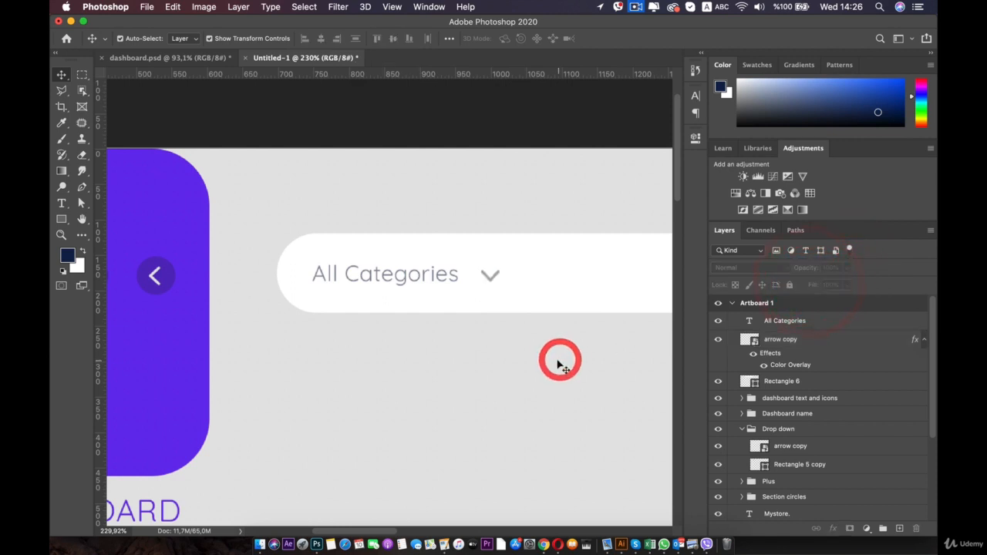
Nudge the arrow slightly left, closer to the "All Categories" text.
click(491, 280)
key(Left)
key(Left)
key(Left)
key(Left)
key(Left)
key(Left)
key(Left)
key(Left)
key(Left)
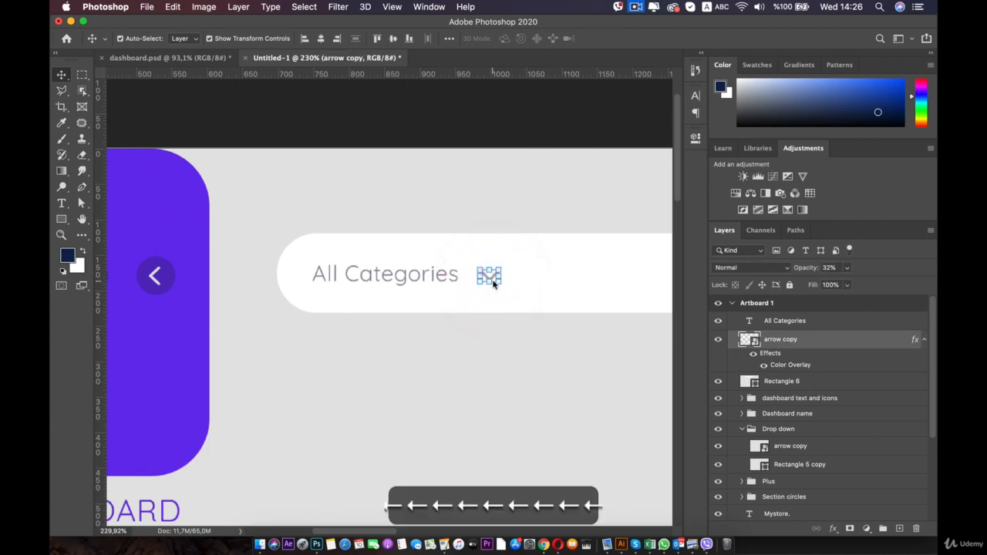
click(434, 363)
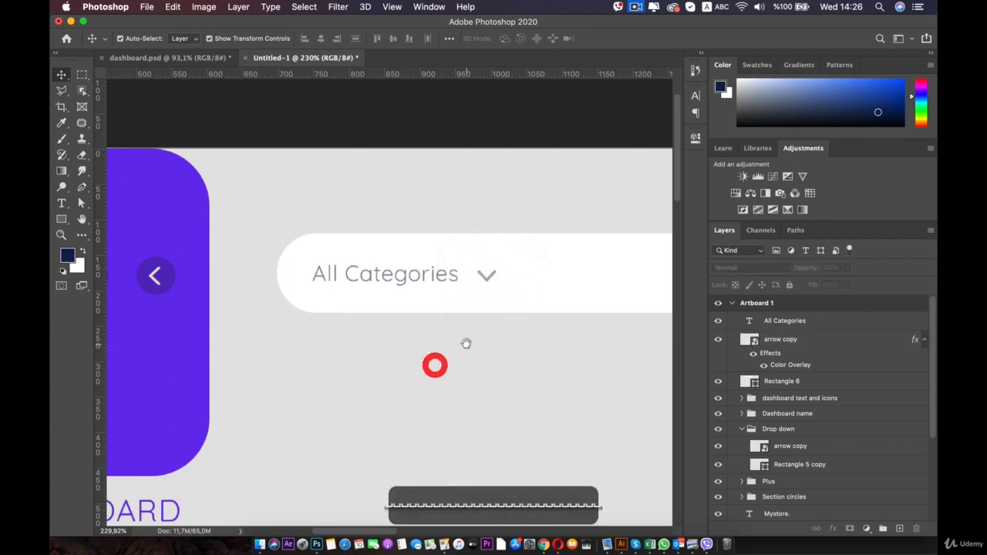
Draw a vertical divider line about 60 px tall with the Pen tool inside the white bar, just right of the arrow.
scroll(465, 342, right, 5)
click(342, 341)
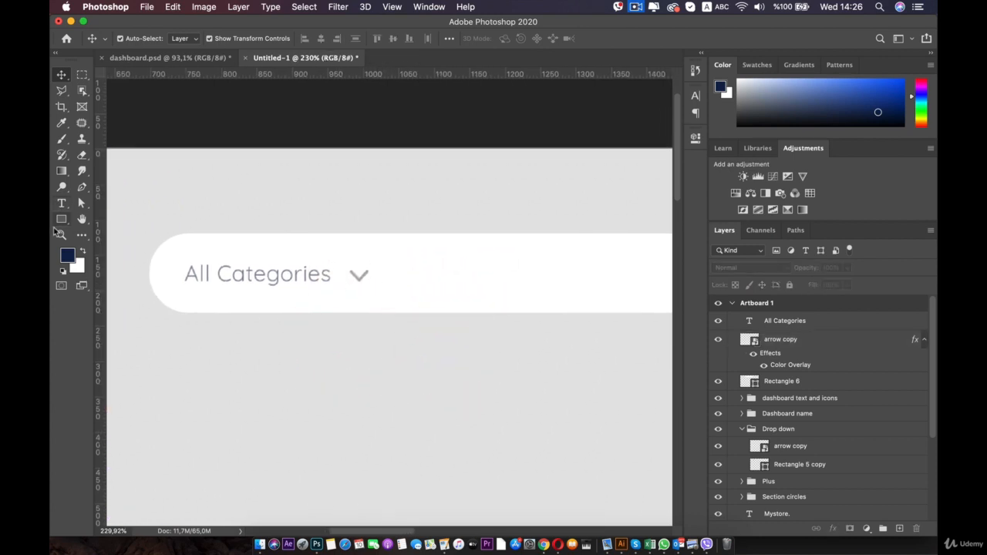
scroll(425, 278, down, 10)
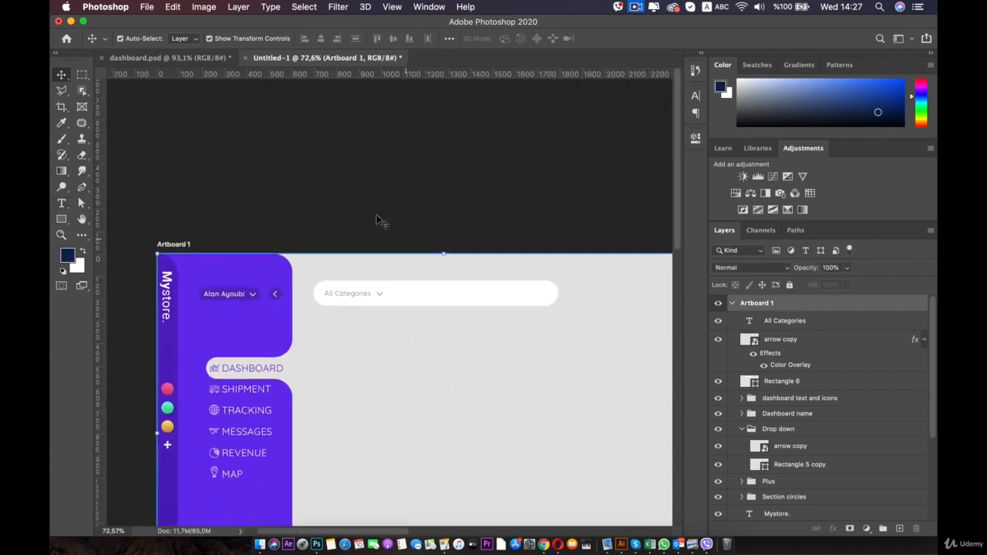
click(378, 209)
scroll(393, 278, up, 8)
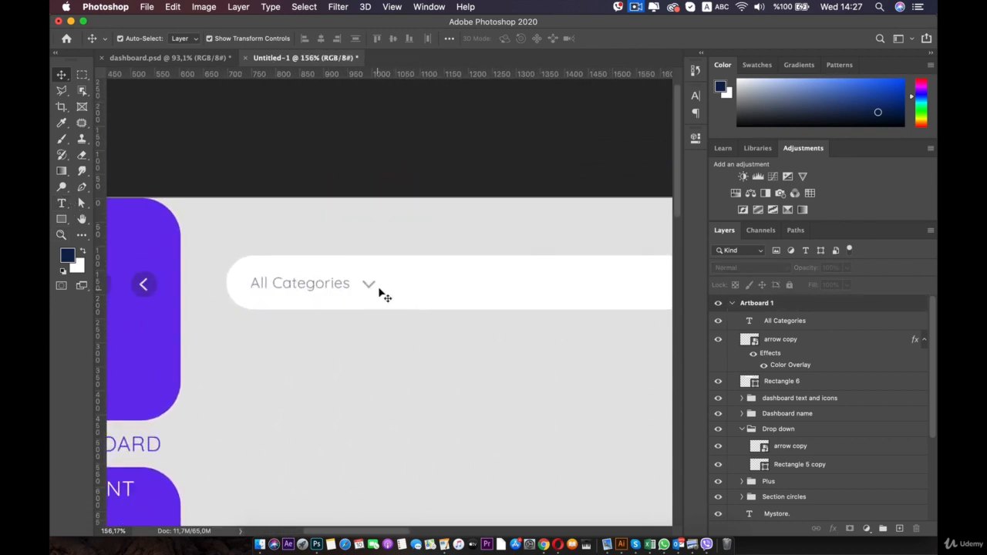
scroll(383, 291, up, 1)
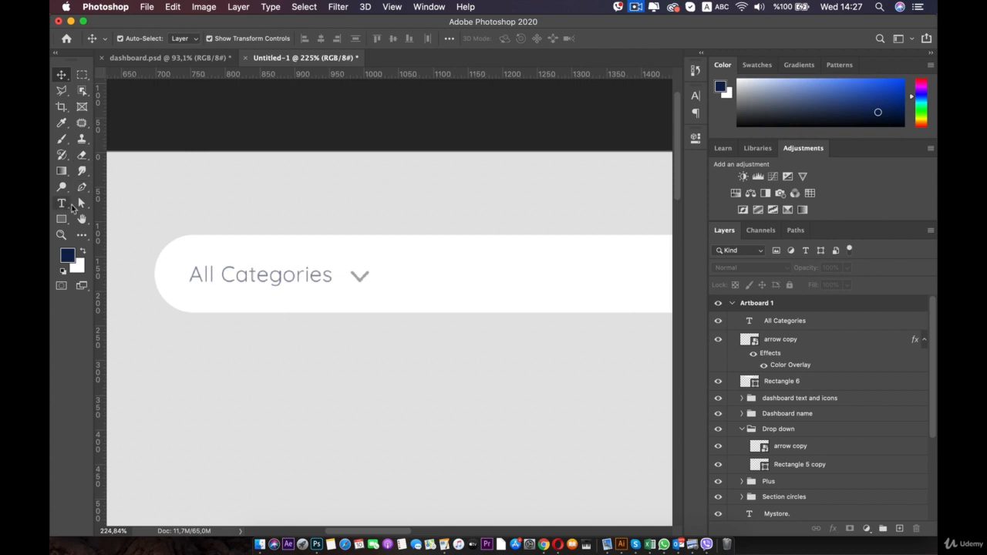
click(81, 192)
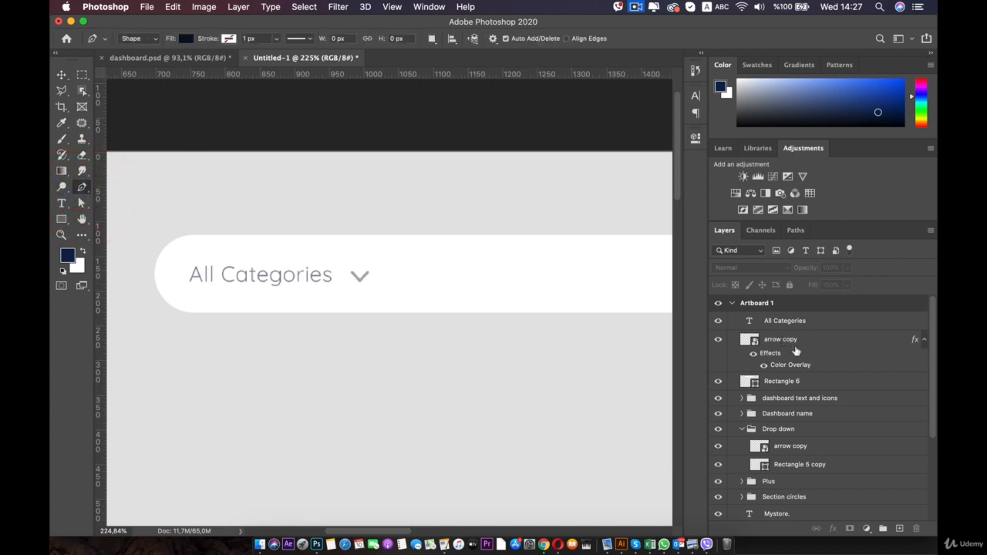
click(793, 341)
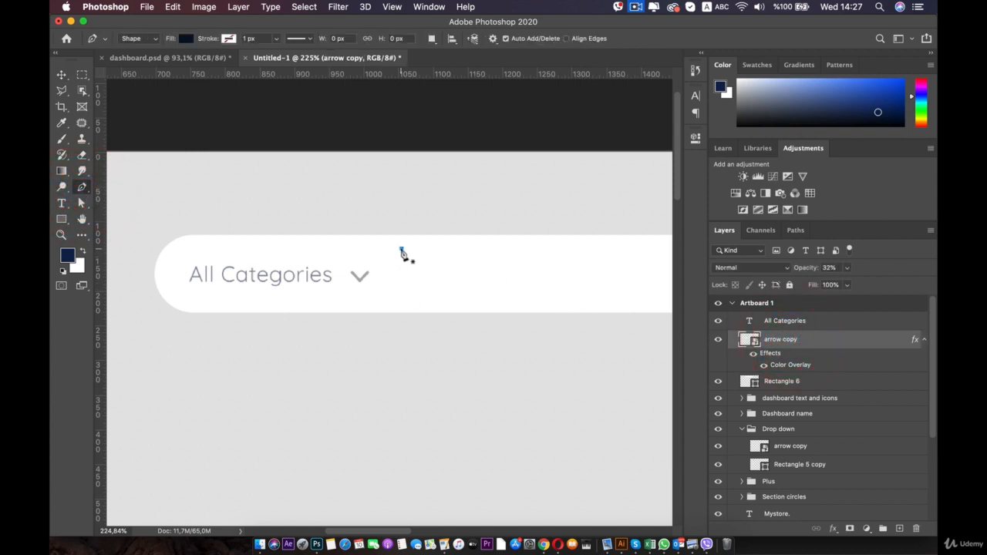
shift+click(401, 249)
shift+click(401, 292)
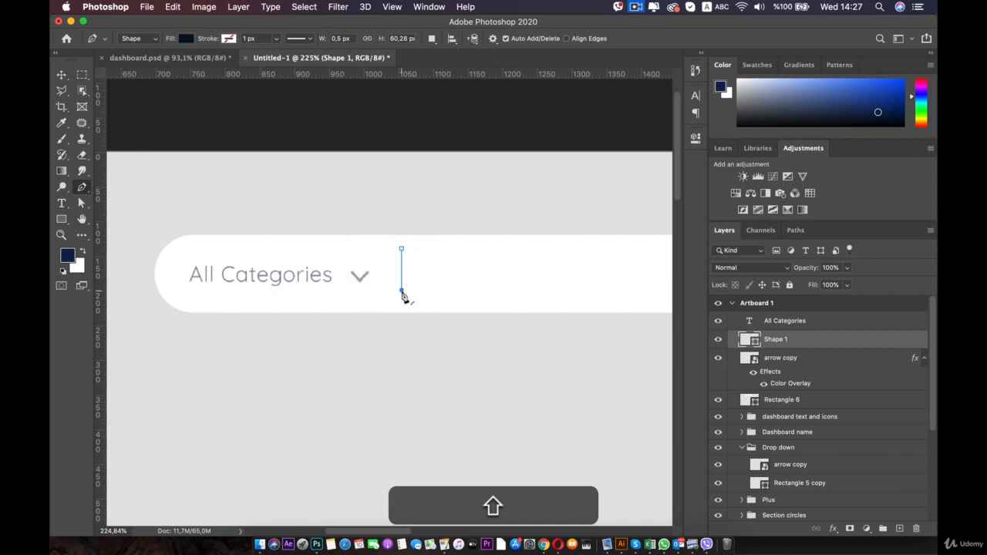
Lengthen the divider line slightly by moving its lower anchor point straight down.
scroll(403, 299, up, 3)
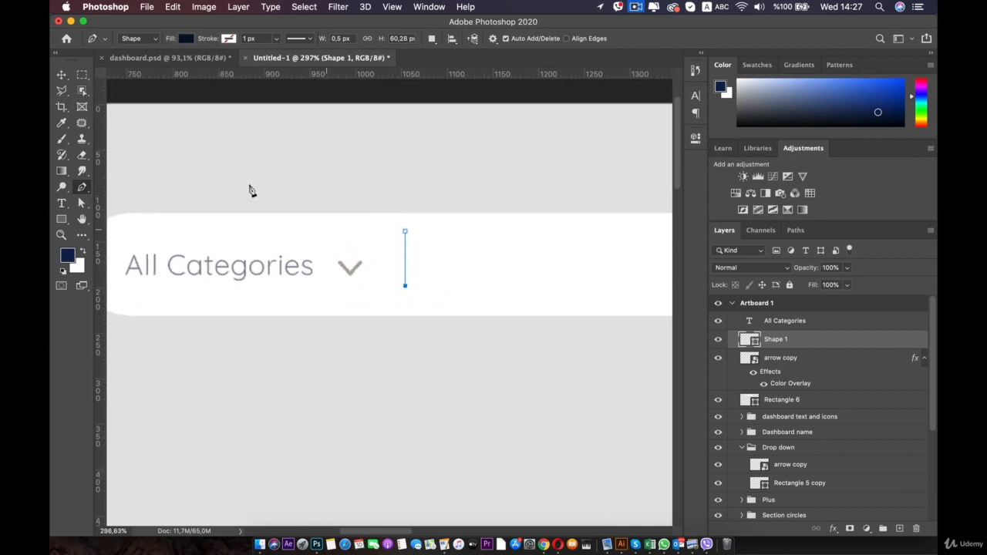
click(81, 203)
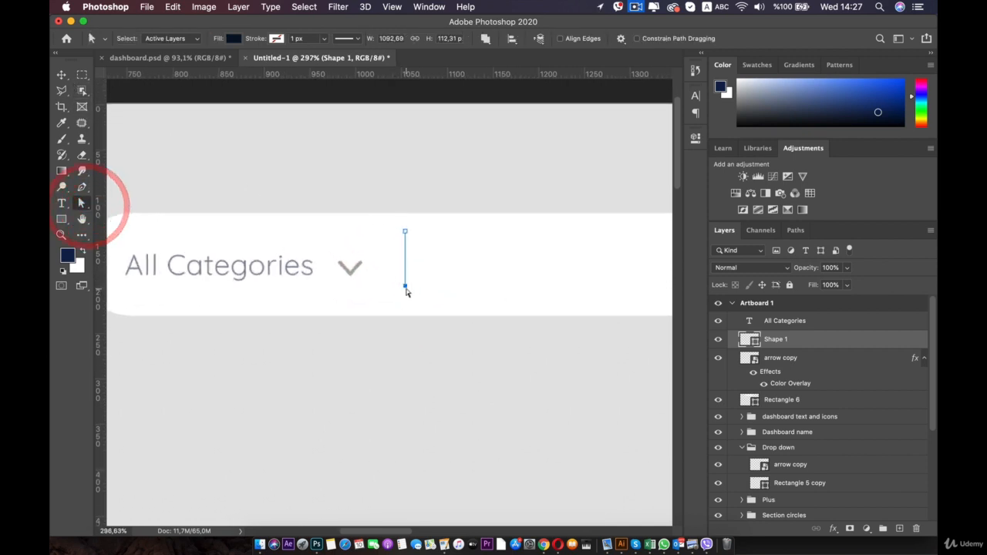
drag(404, 286, 406, 295)
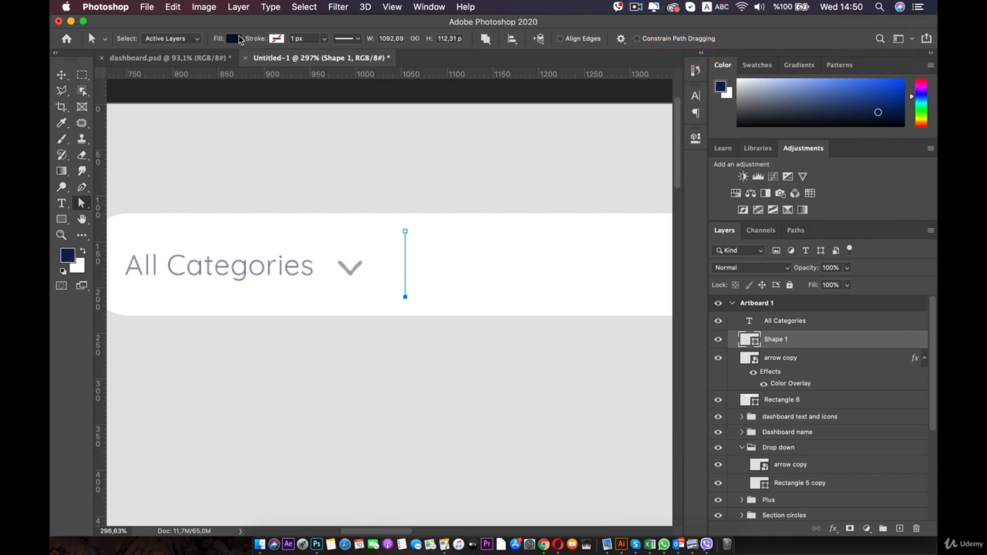
Set the divider line to no fill with a black 2 px stroke.
click(232, 38)
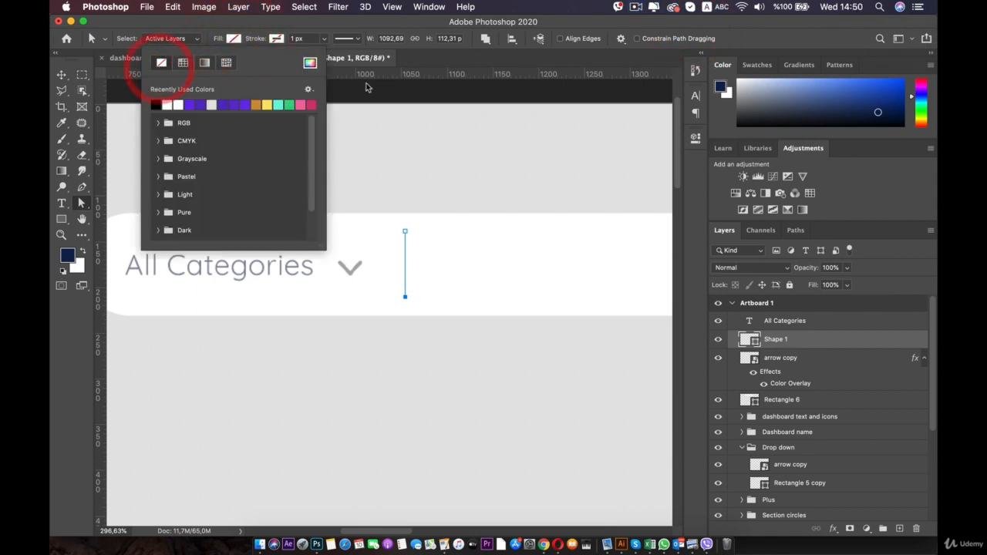
click(276, 38)
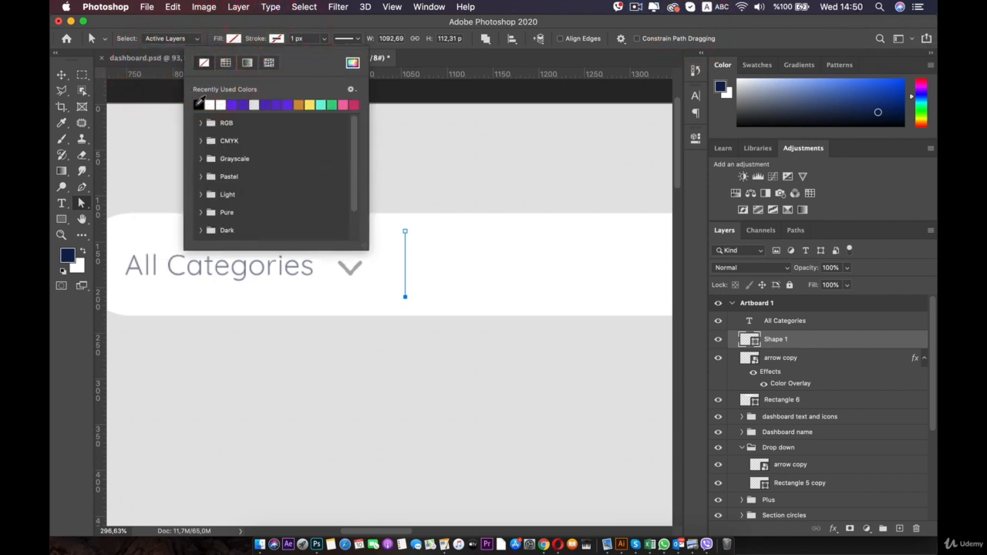
click(326, 37)
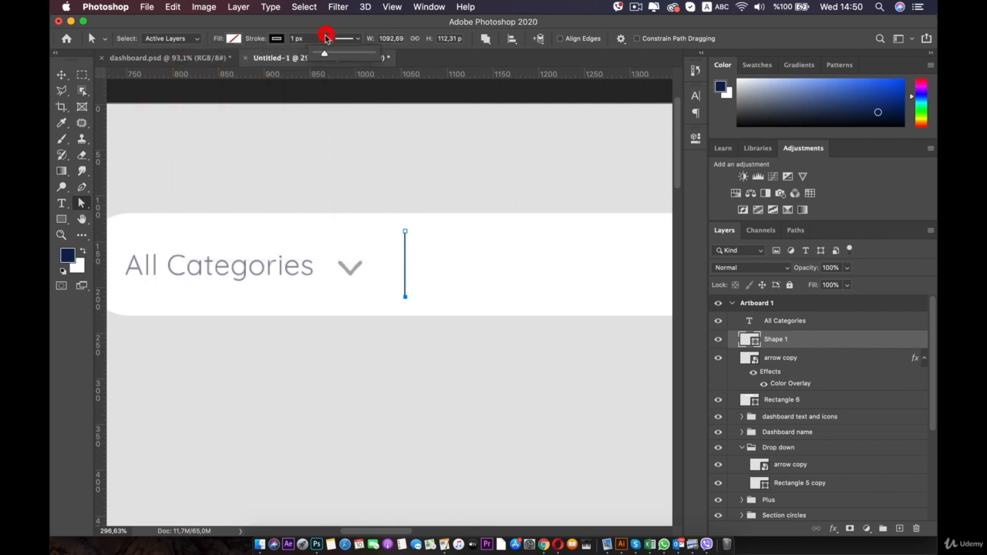
click(296, 39)
text(2)
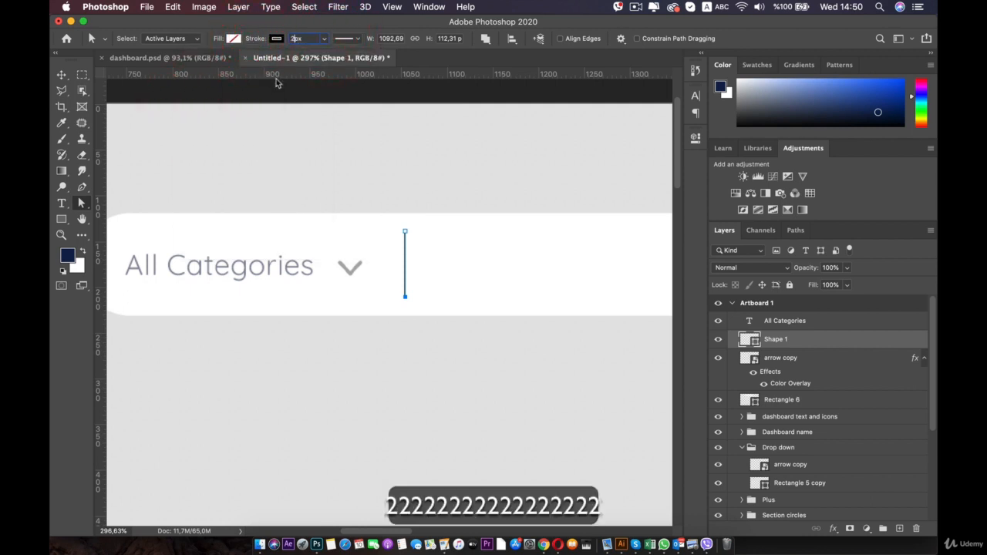
Lower the divider line's opacity to about 34% to match the arrow beside it.
click(61, 74)
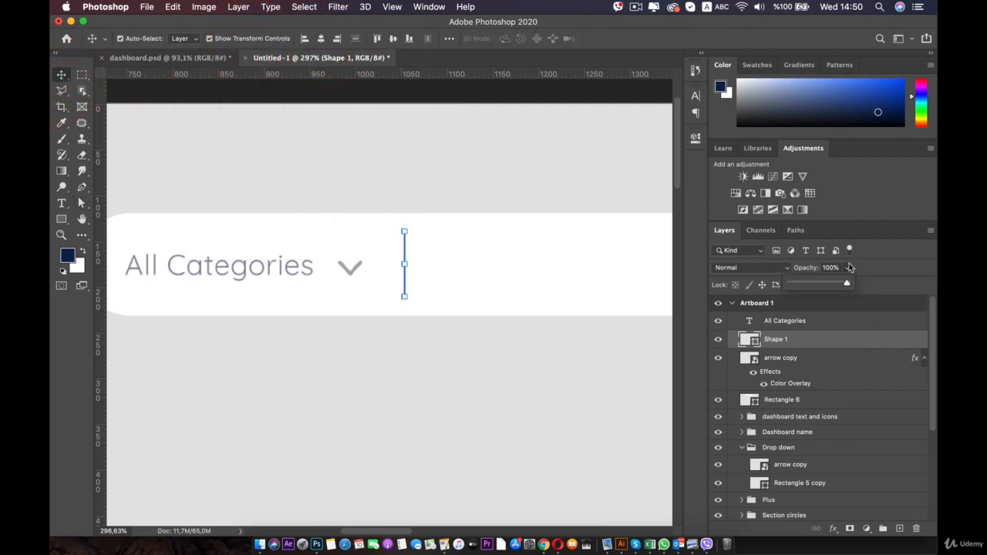
click(442, 357)
click(346, 264)
click(348, 270)
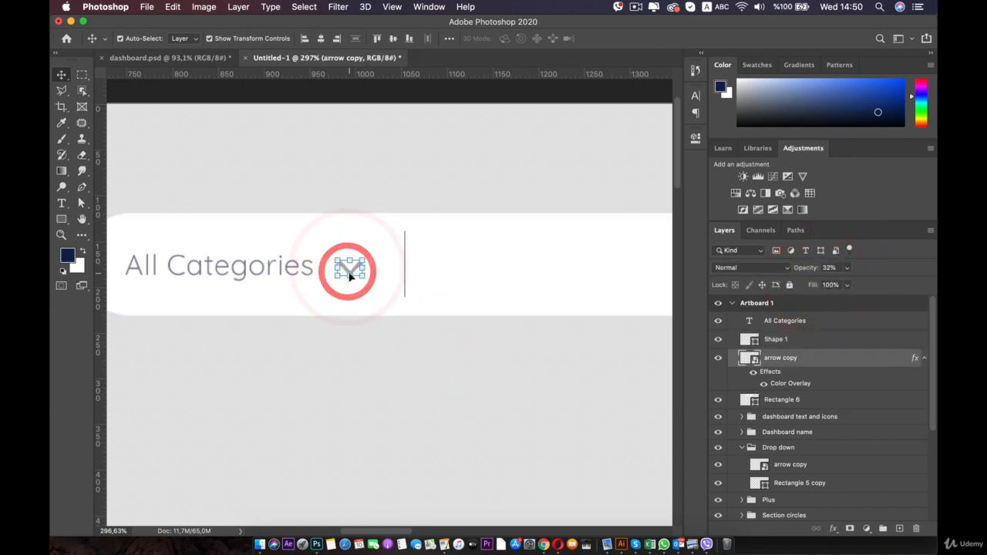
click(404, 255)
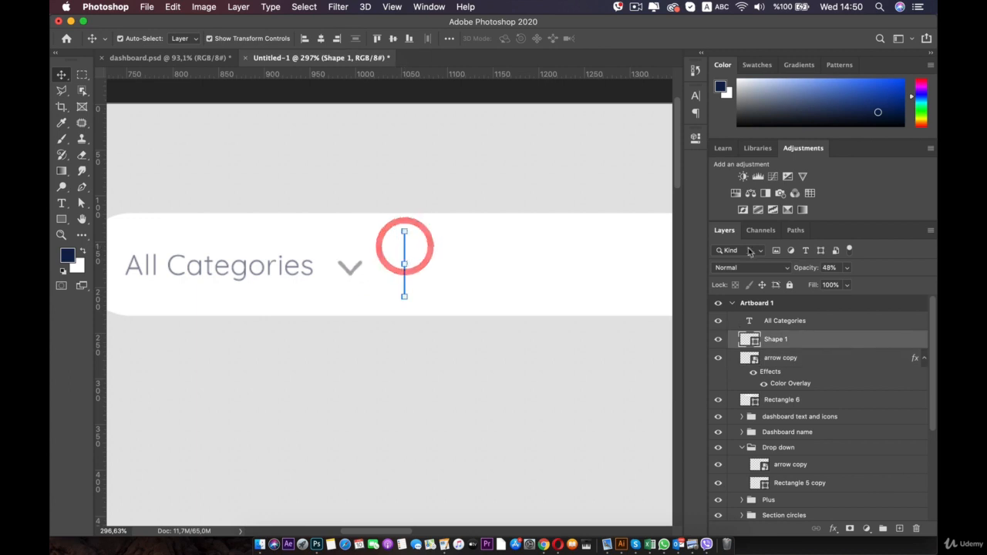
click(848, 268)
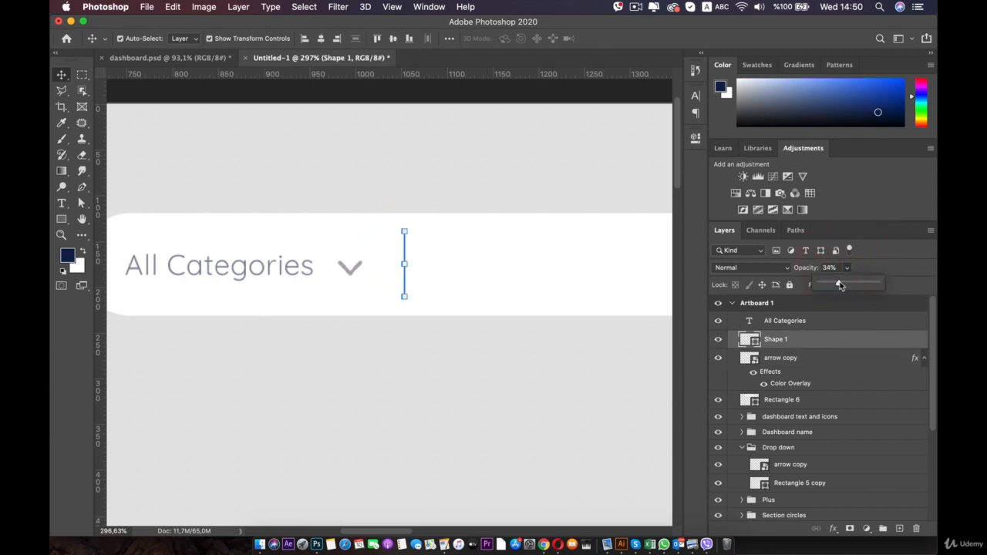
click(589, 346)
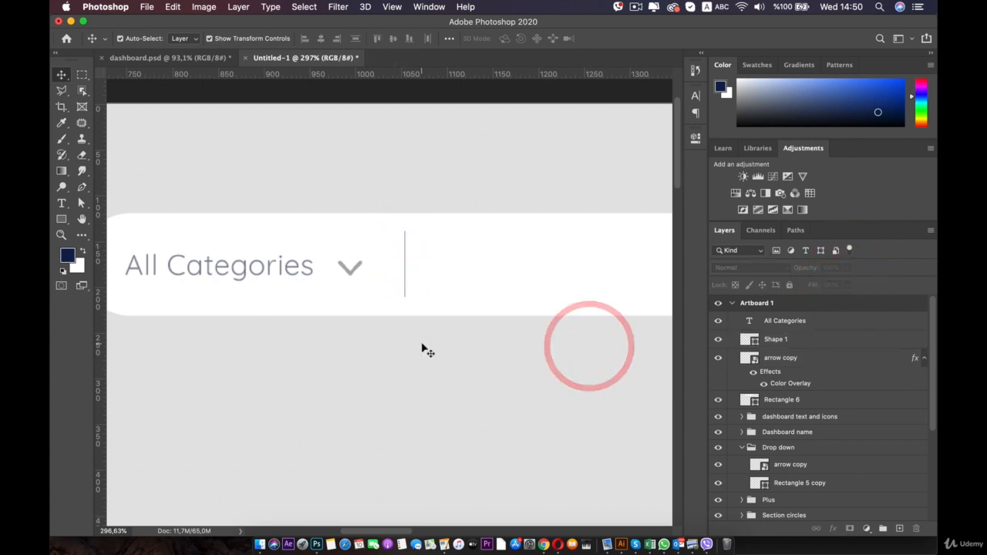
Draw a circle about 22 px in diameter with the Ellipse tool above the far end of the white bar.
scroll(423, 348, down, 5)
key(space)
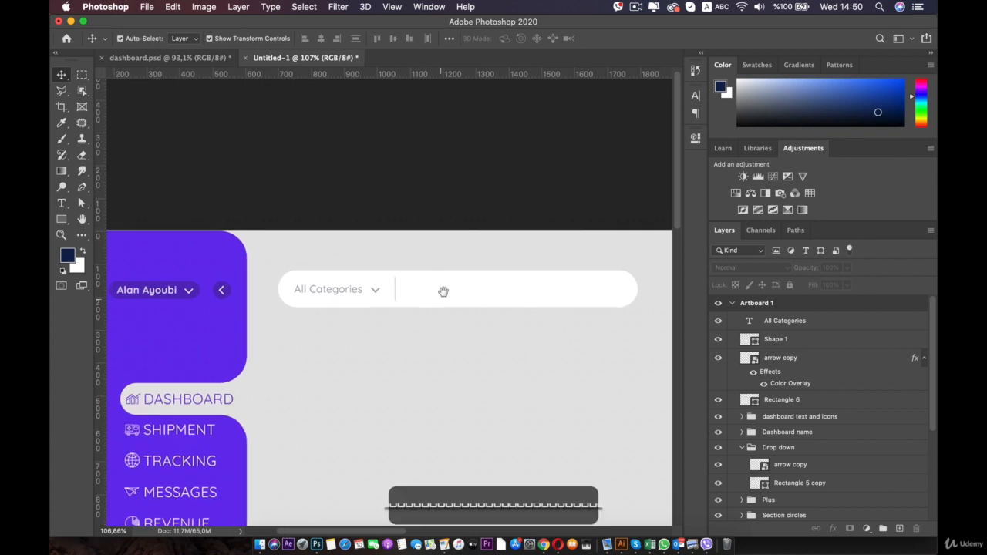
drag(443, 290, 339, 306)
click(501, 301)
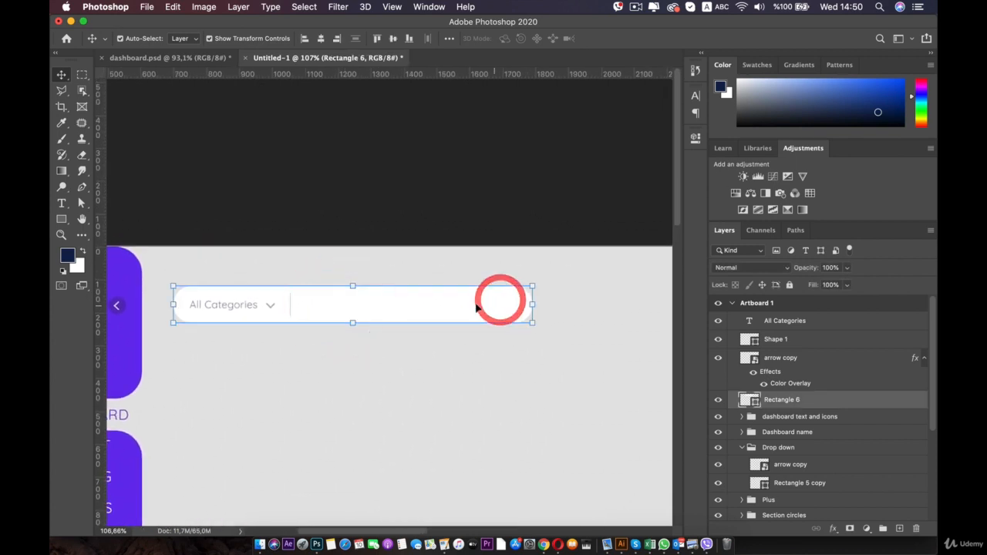
scroll(521, 280, up, 3)
drag(521, 279, 429, 272)
scroll(452, 303, up, 5)
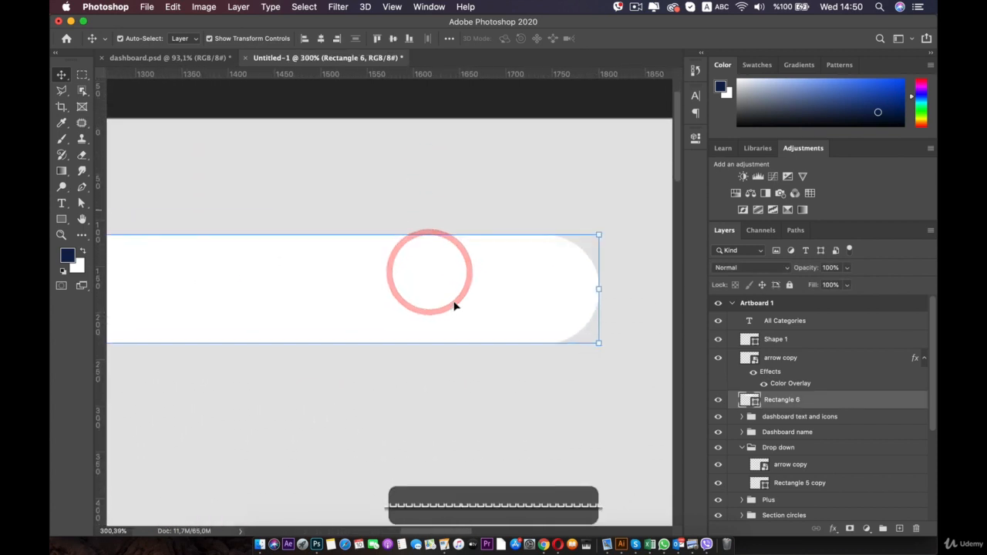
click(479, 404)
click(62, 219)
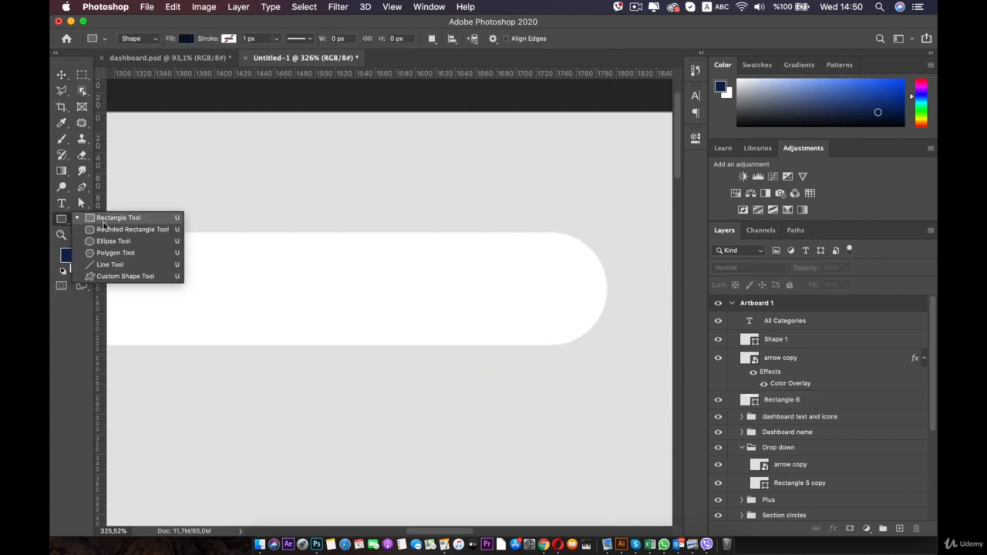
click(122, 236)
drag(434, 175, 453, 202)
key(super+plus)
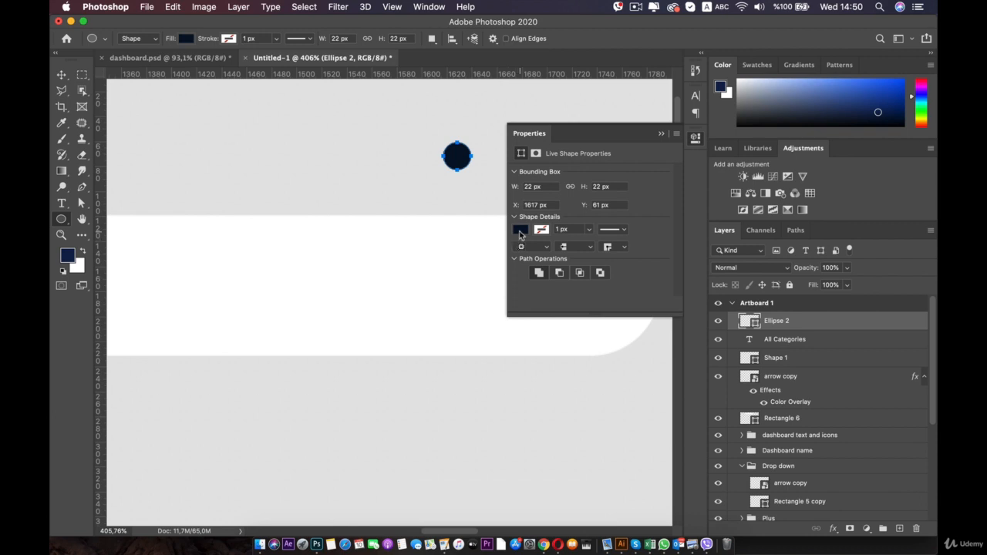
Set the small circle to no fill with a black stroke of about 3.15 px.
click(519, 230)
click(528, 253)
click(541, 230)
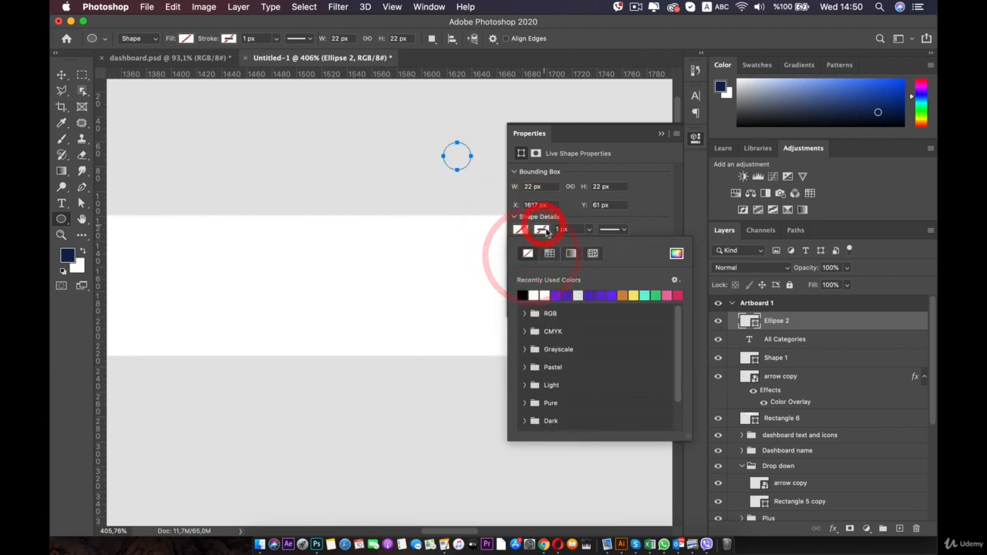
click(542, 230)
click(541, 229)
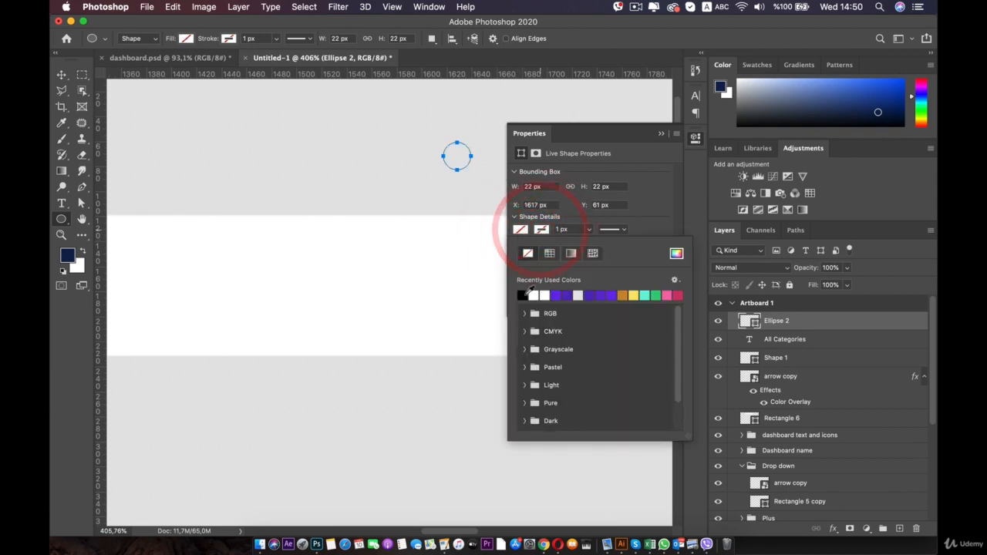
click(522, 295)
click(589, 229)
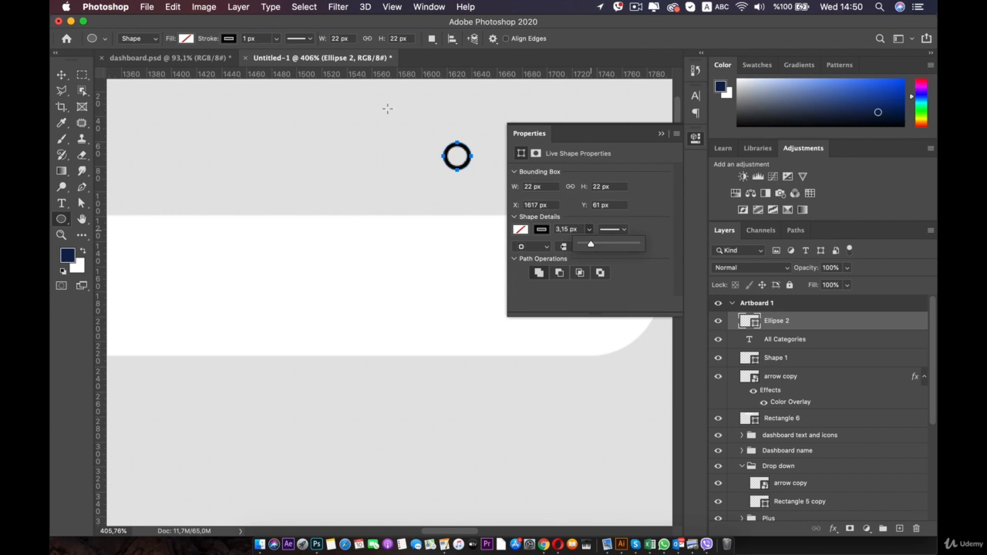
Enlarge the ring proportionally to about 39 px in diameter.
click(61, 75)
click(64, 219)
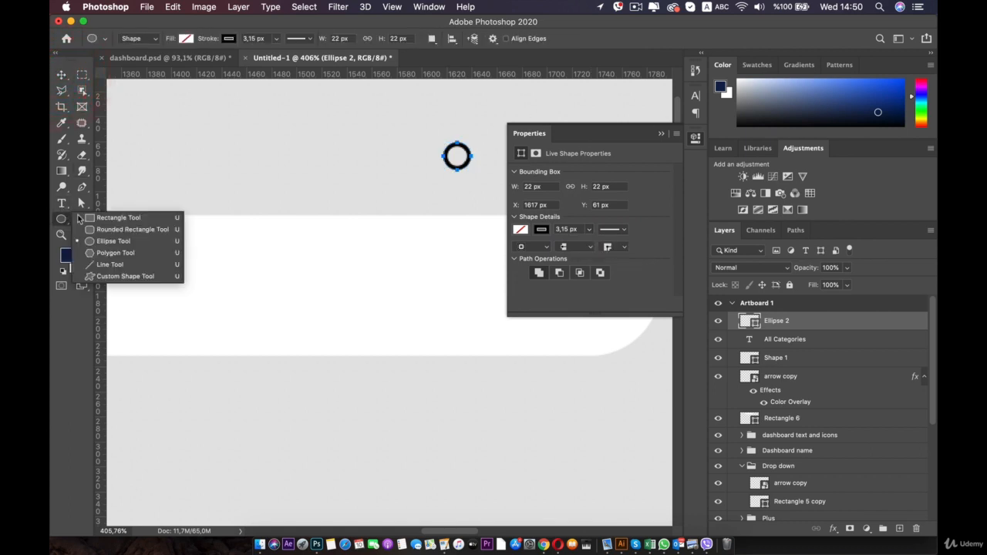
click(133, 219)
key(super+plus)
drag(468, 155, 315, 304)
click(62, 77)
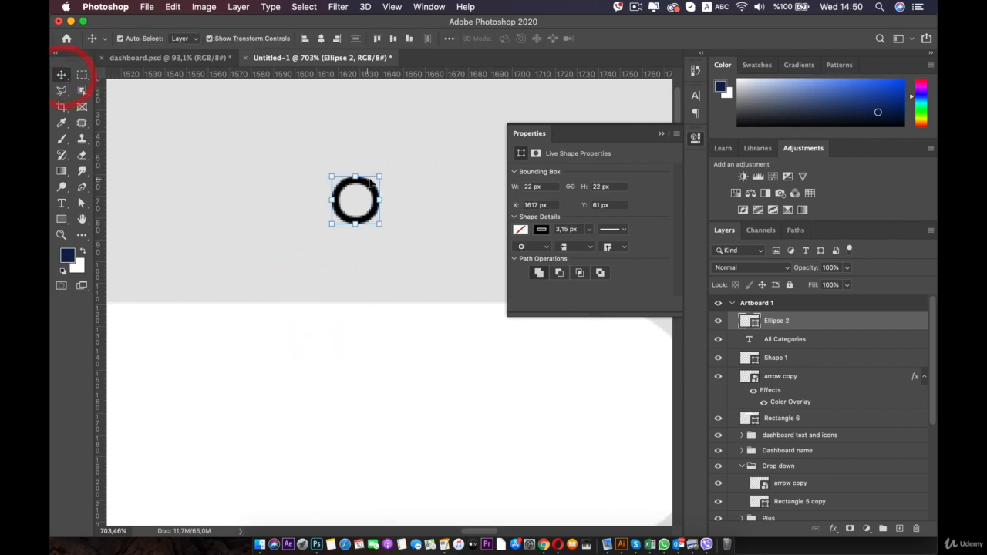
drag(356, 176, 343, 140)
click(245, 172)
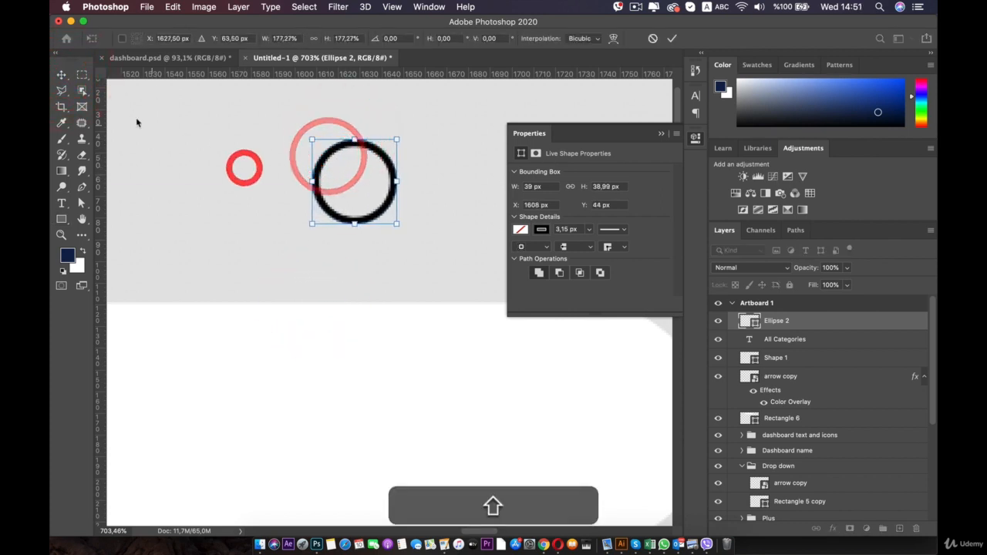
click(589, 230)
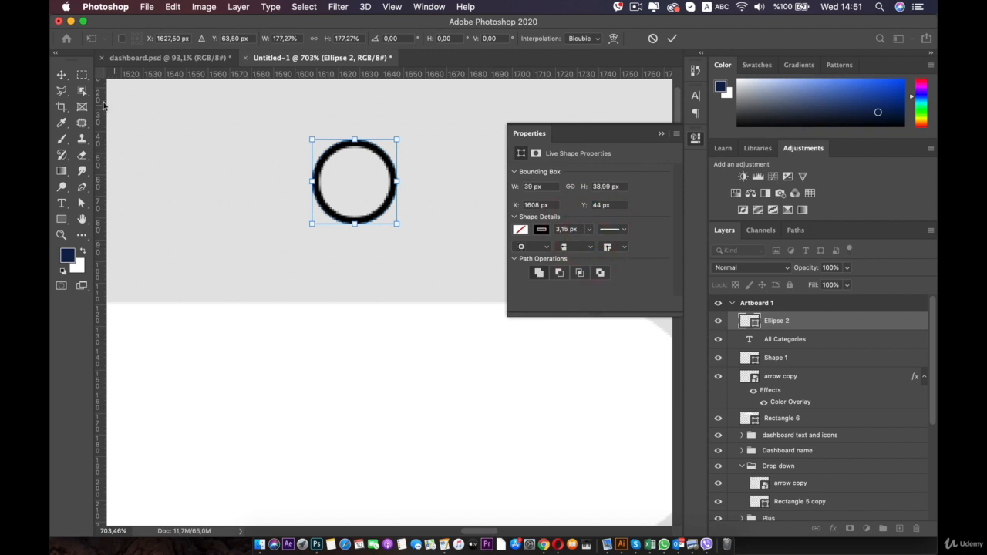
click(62, 77)
Thicken the enlarged ring's stroke to about 5.71 px.
click(589, 230)
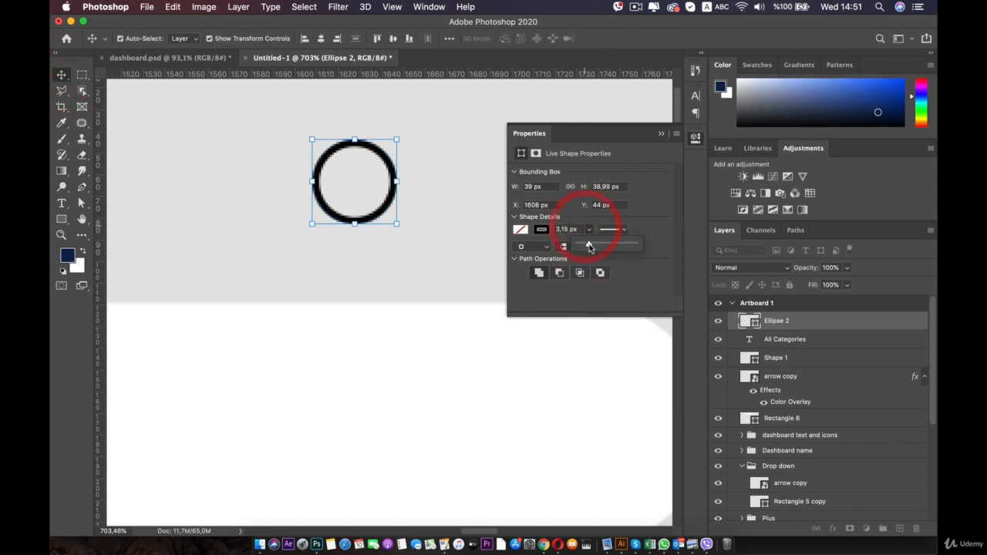
drag(592, 246, 592, 245)
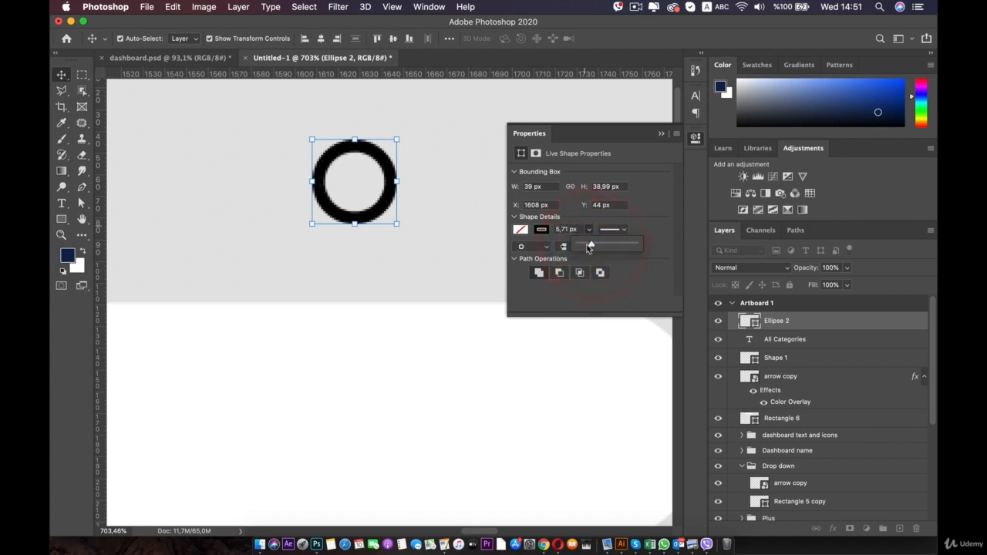
click(429, 246)
click(355, 219)
click(208, 201)
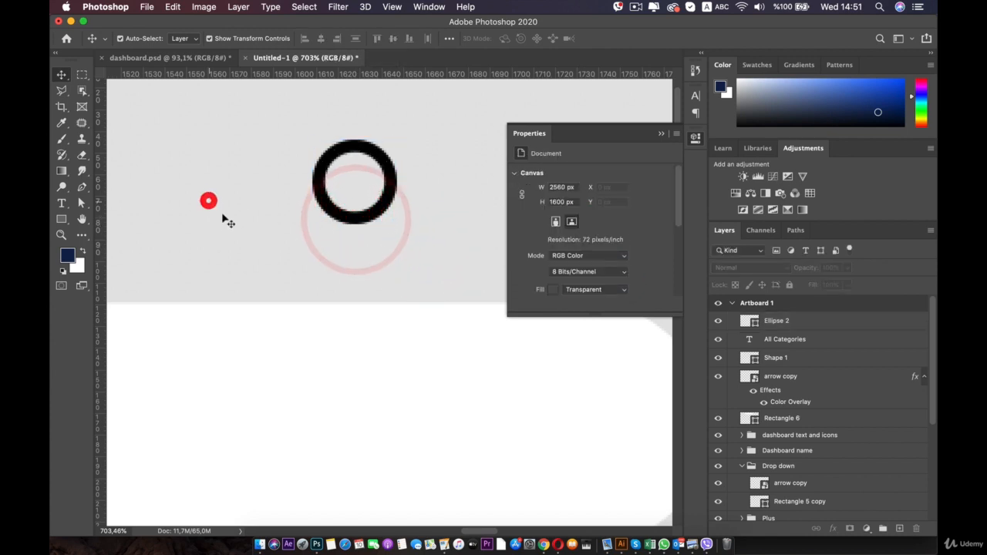
Draw a vertical rectangle about 7 by 29 px from the ring's lower edge downward as the magnifier handle.
scroll(223, 215, down, 5)
scroll(224, 216, up, 5)
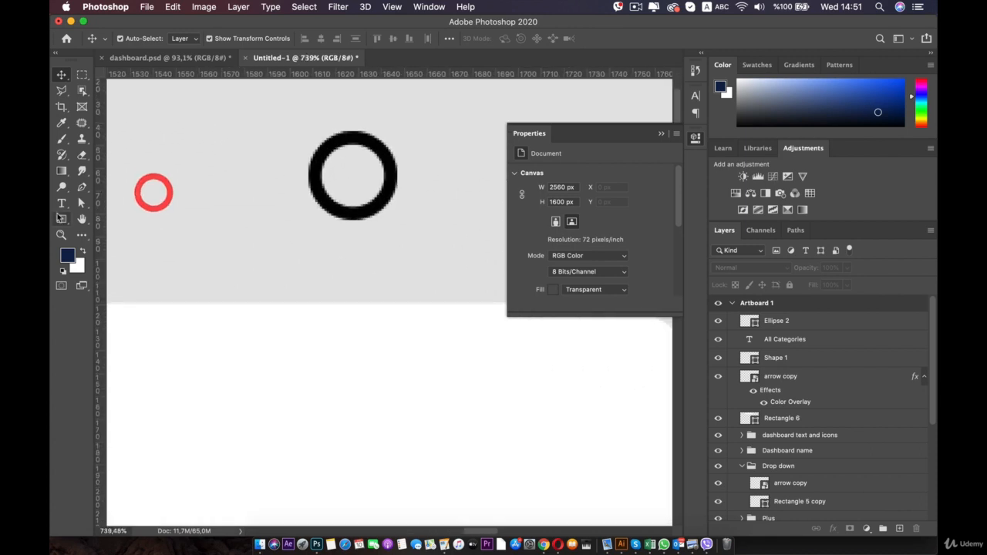
click(61, 218)
drag(345, 206, 359, 271)
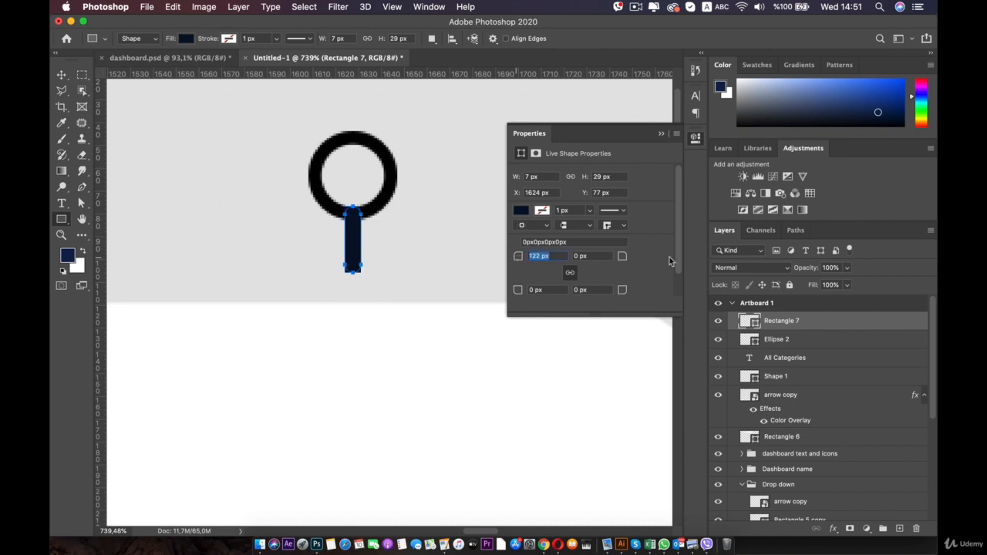
Round all corners of the handle to 3.5 px and fill it with black.
text(3,5)
click(864, 256)
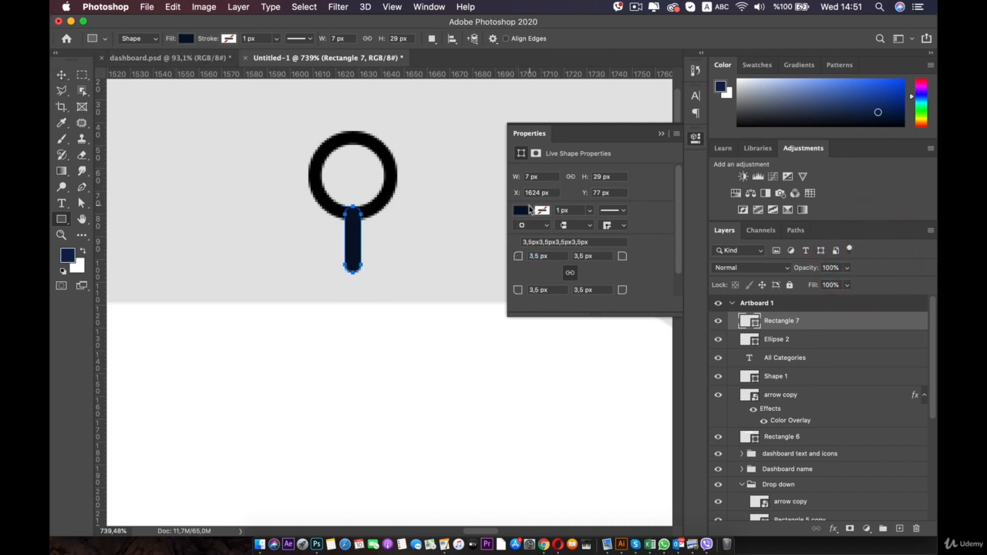
click(528, 209)
click(522, 276)
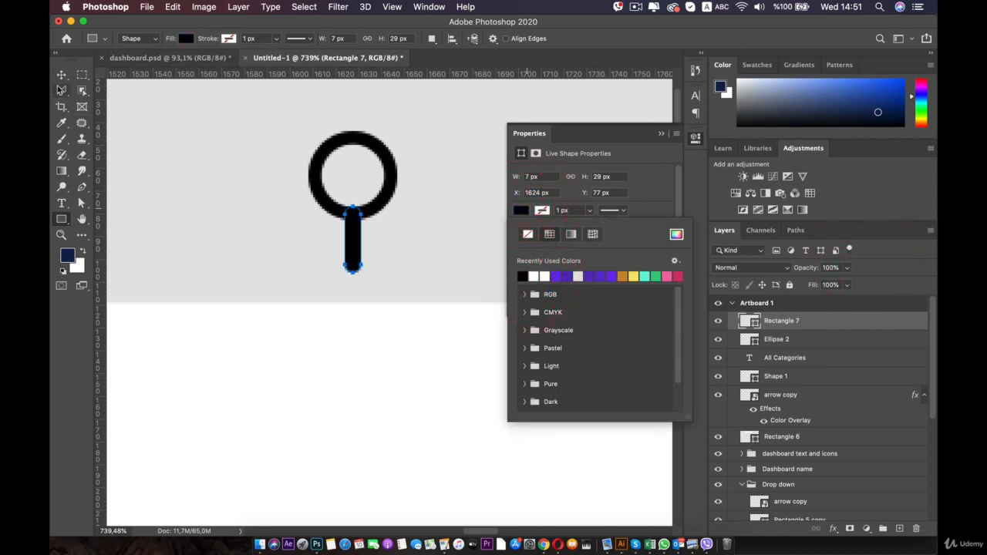
click(62, 75)
click(234, 176)
Rotate the ring and handle together by -60 degrees.
click(365, 224)
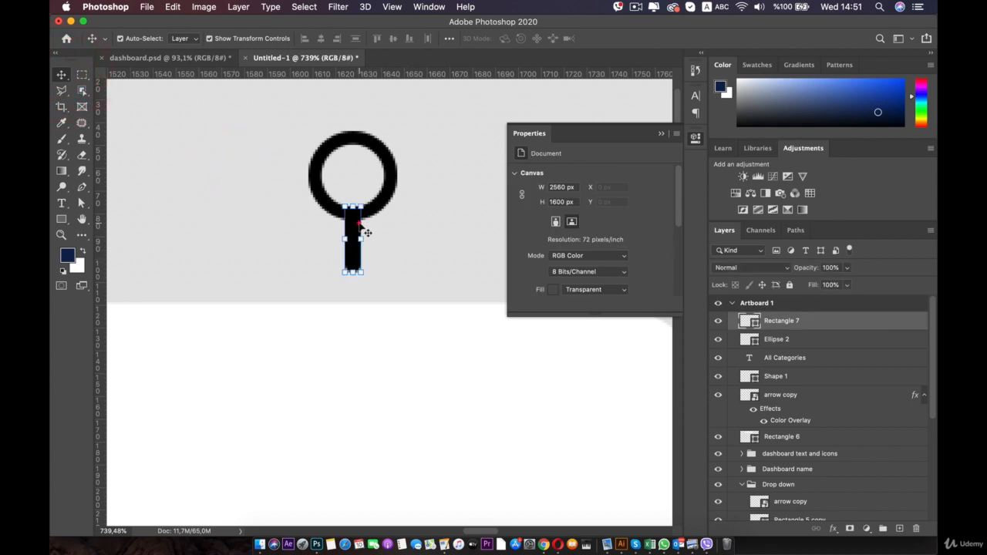
shift+click(388, 181)
drag(404, 125, 308, 108)
scroll(341, 202, down, 5)
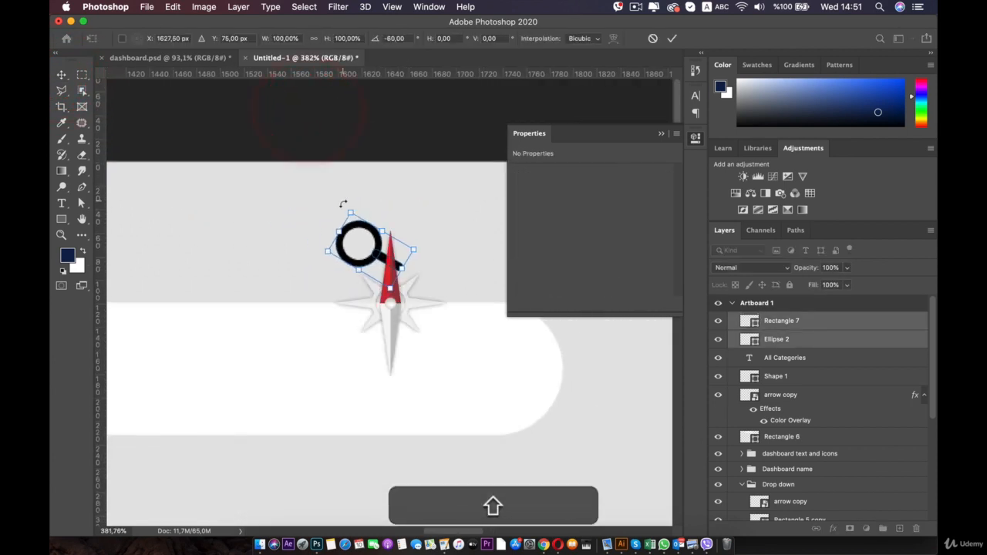
Move the magnifier into the rounded far end of the white search bar and commit the transform.
drag(374, 280, 441, 348)
scroll(424, 347, down, 5)
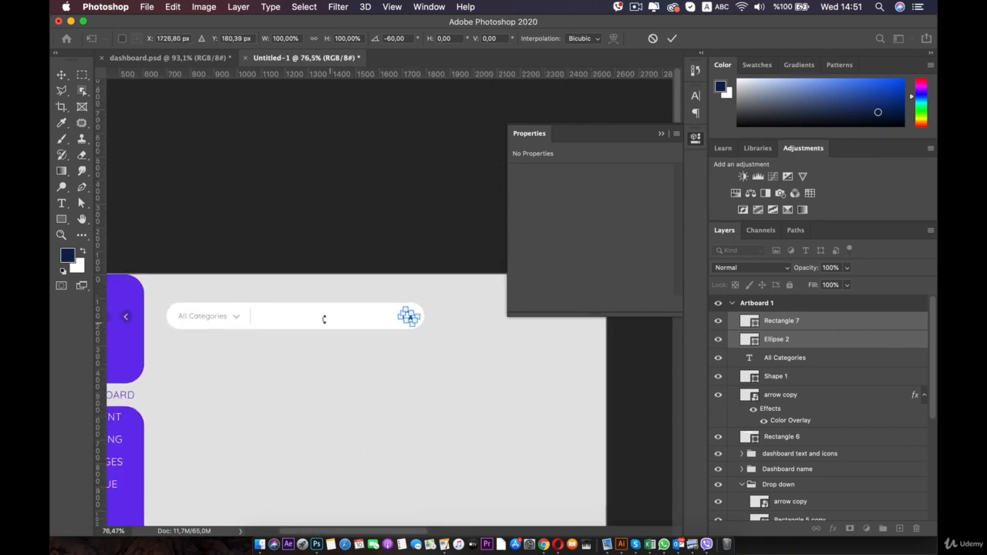
drag(284, 303, 324, 291)
click(359, 348)
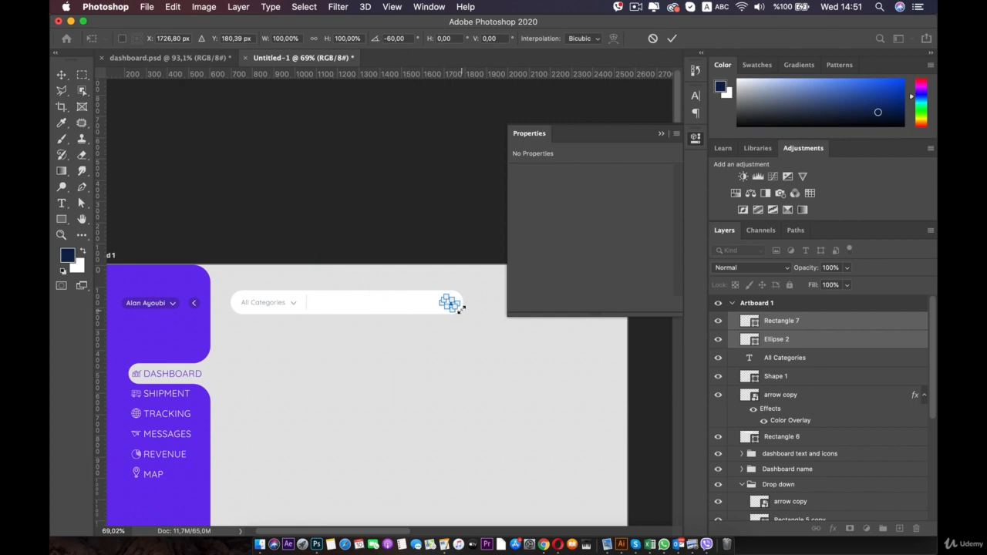
click(61, 75)
click(345, 394)
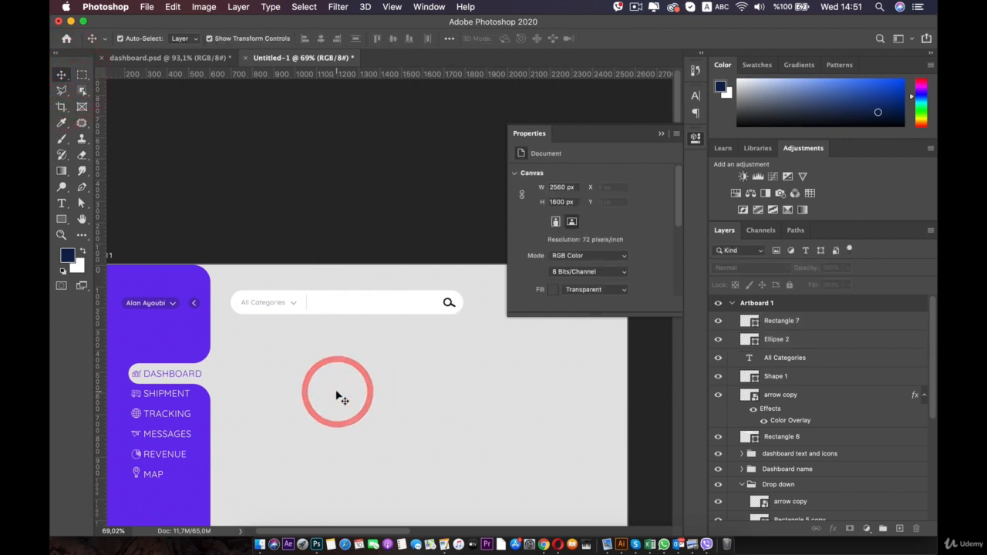
Scale the magnifier's ring and handle down to about 85% and rotate them about 11 degrees clockwise.
scroll(349, 397, up, 5)
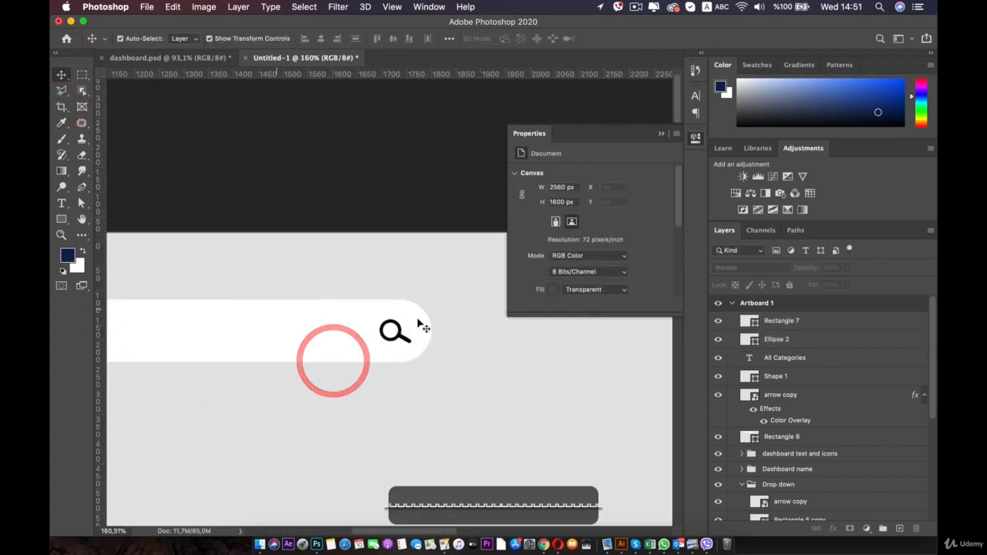
scroll(406, 377, up, 3)
click(403, 377)
click(415, 390)
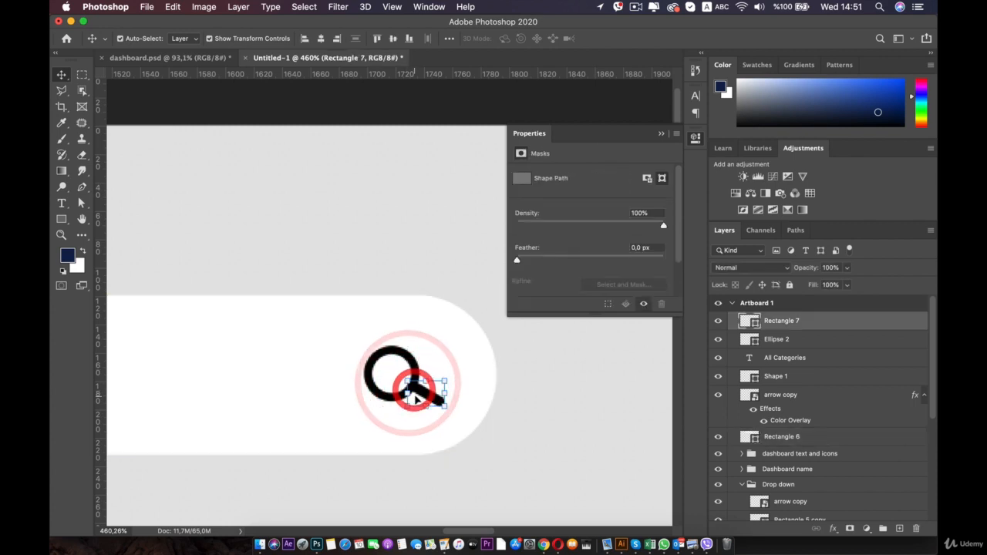
shift+click(397, 351)
mouse_move(443, 346)
mouse_down()
mouse_move(410, 368)
mouse_move(452, 352)
mouse_up()
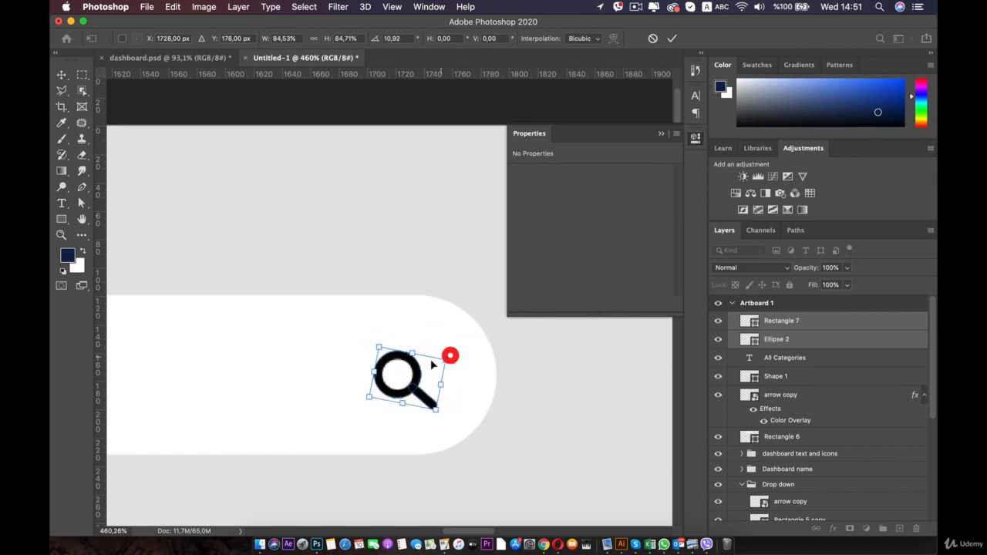
double_click(414, 374)
key(super+minus)
key(super+minus)
key(super+minus)
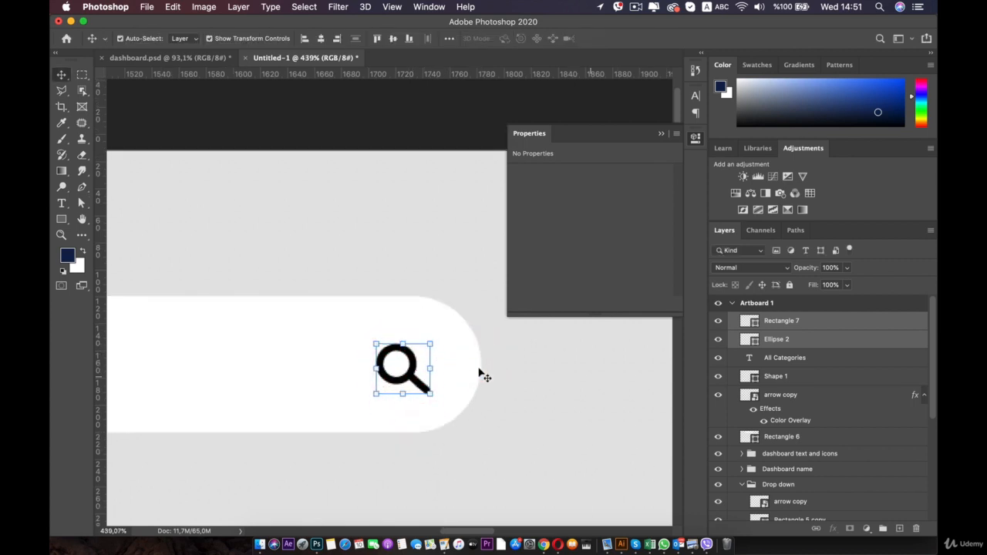
scroll(484, 379, down, 3)
drag(317, 314, 329, 278)
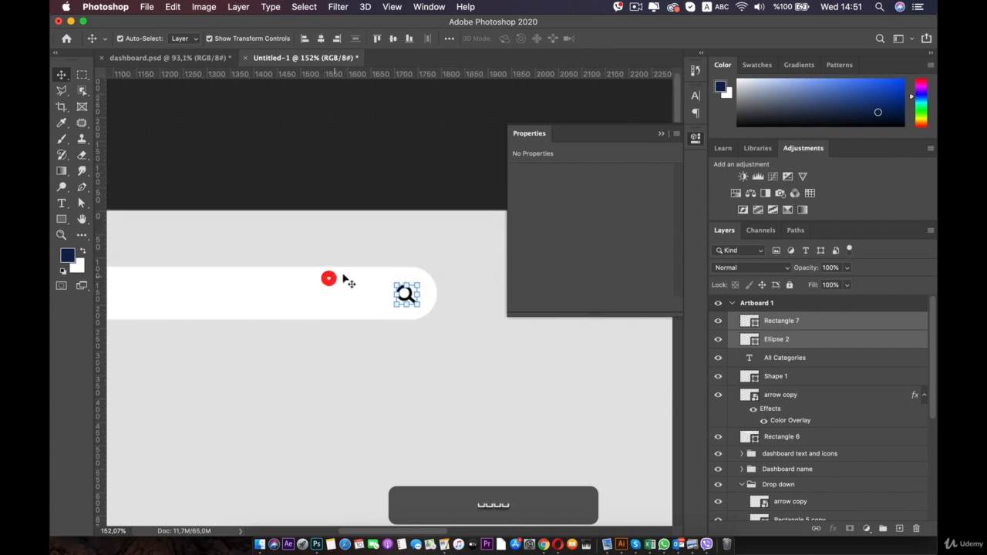
Adjust the stroke of the magnifier's ring to about 5.07 px.
scroll(421, 256, up, 5)
scroll(422, 256, up, 5)
drag(420, 266, 296, 328)
click(427, 441)
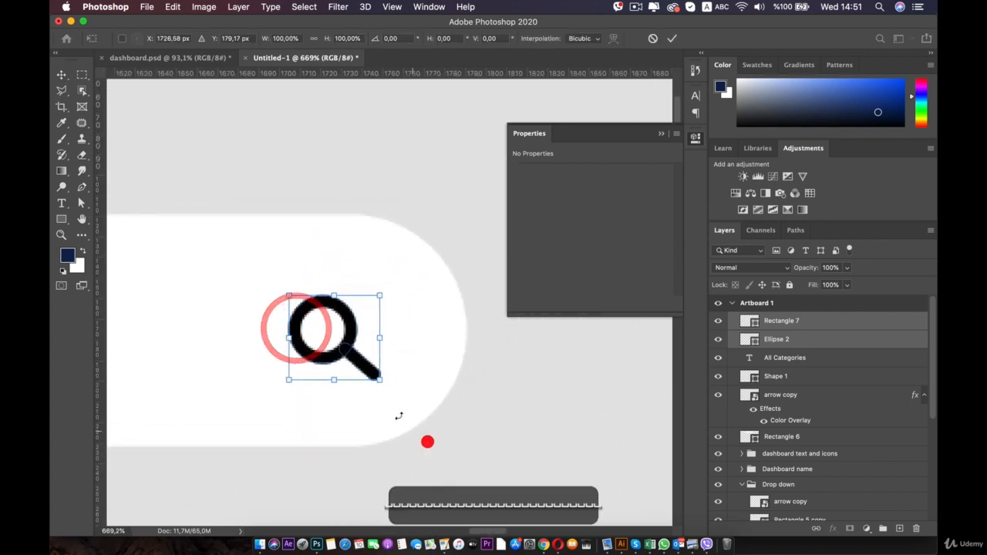
double_click(335, 314)
click(320, 310)
click(309, 304)
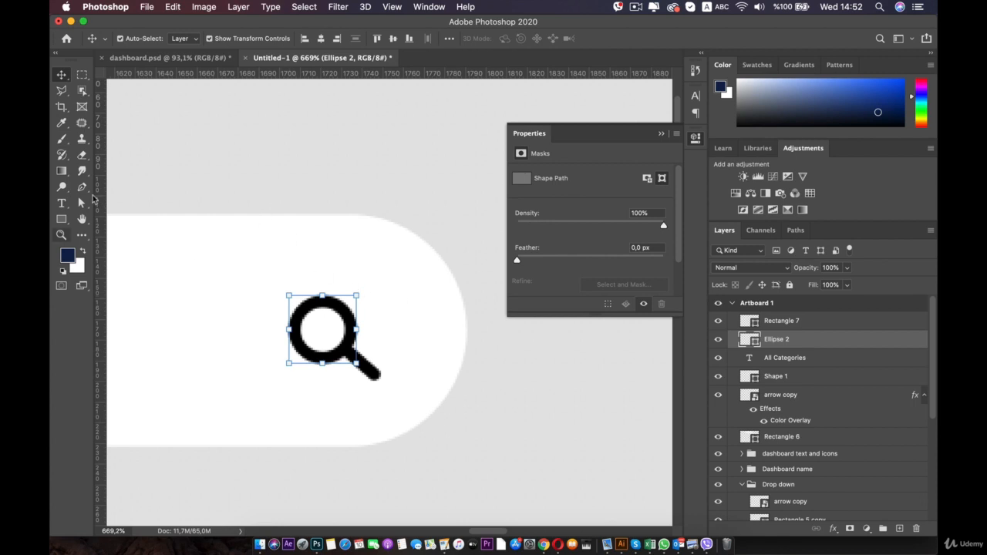
click(82, 203)
click(327, 41)
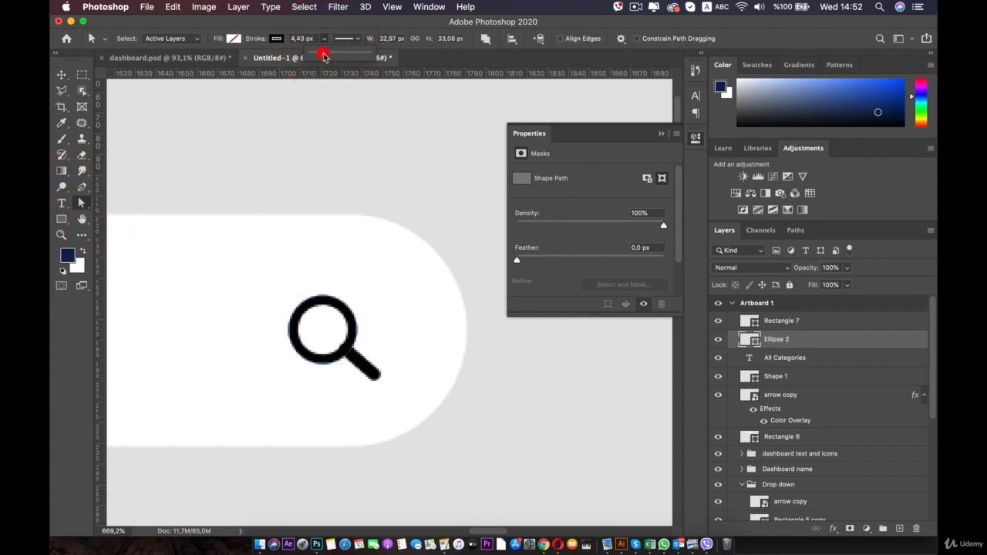
click(325, 56)
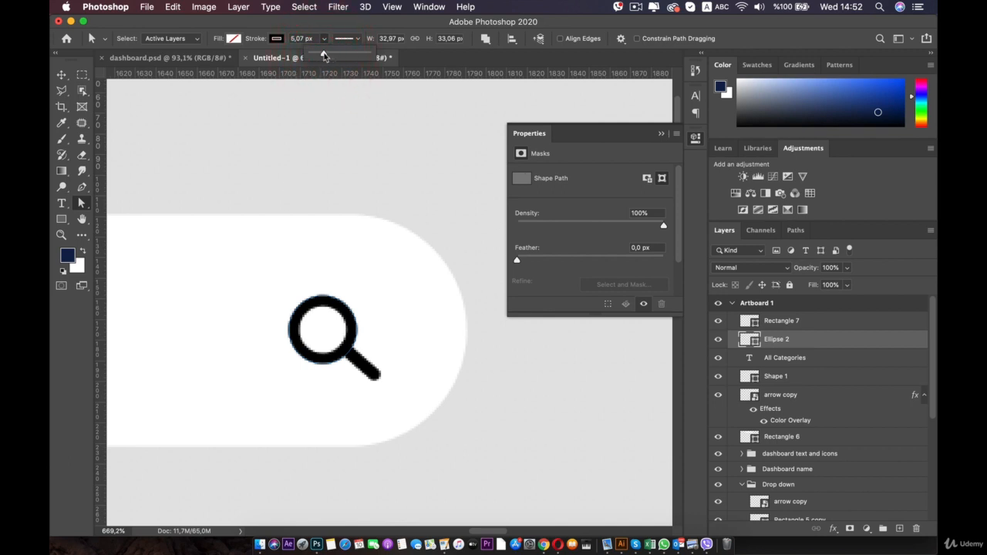
click(61, 74)
click(144, 124)
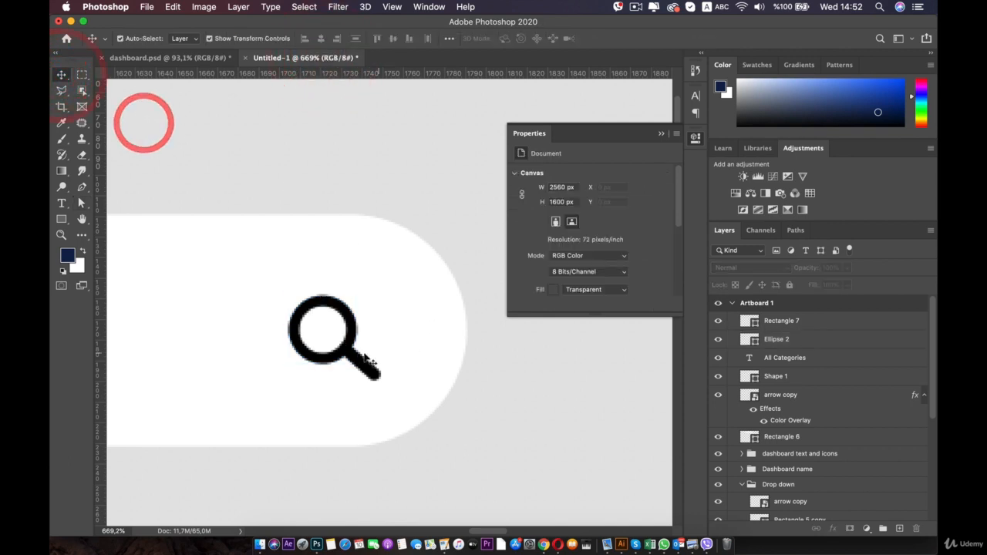
Convert the magnifier's ring and handle layers together into a single smart object.
click(772, 339)
shift+click(779, 321)
right_click(784, 321)
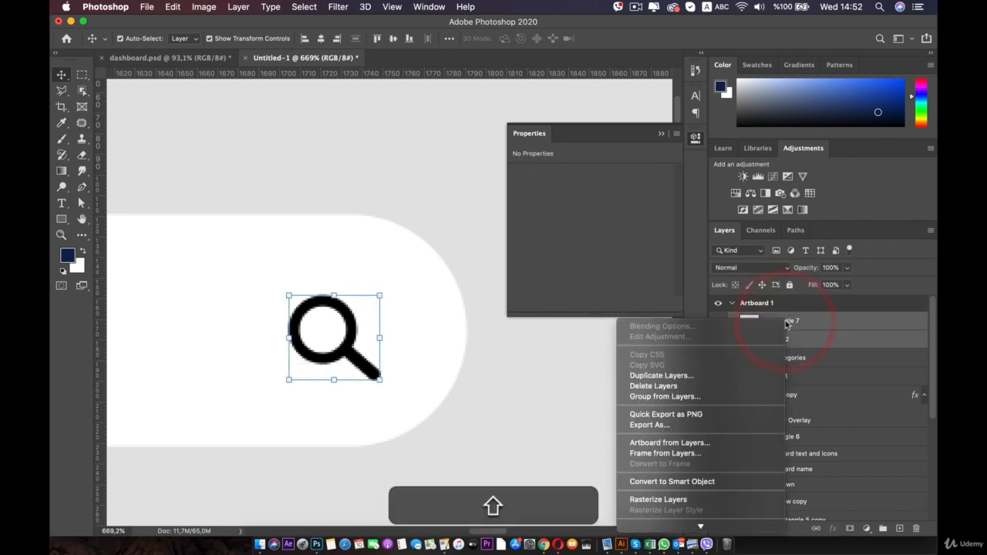
click(694, 413)
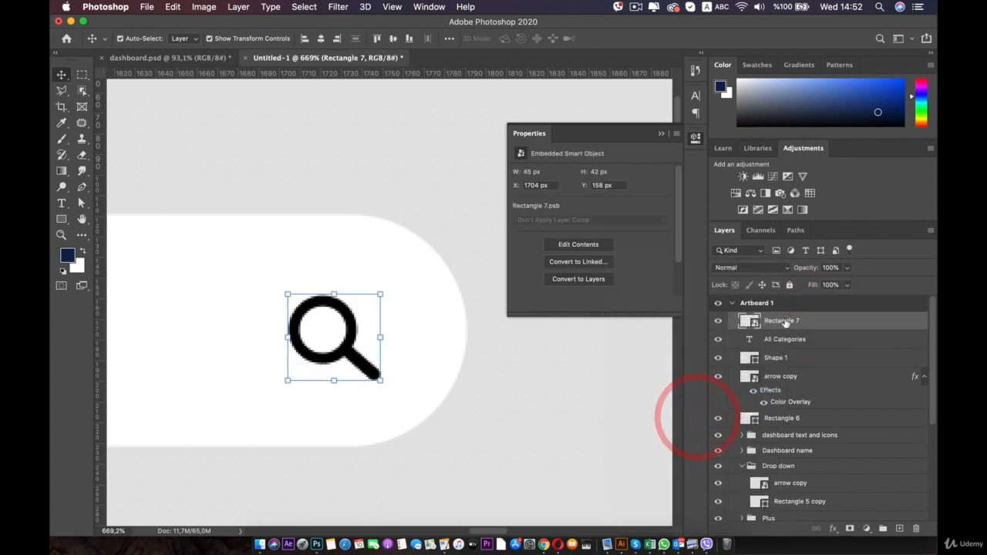
Rename the magnifier's smart object layer as "Search icon".
double_click(782, 320)
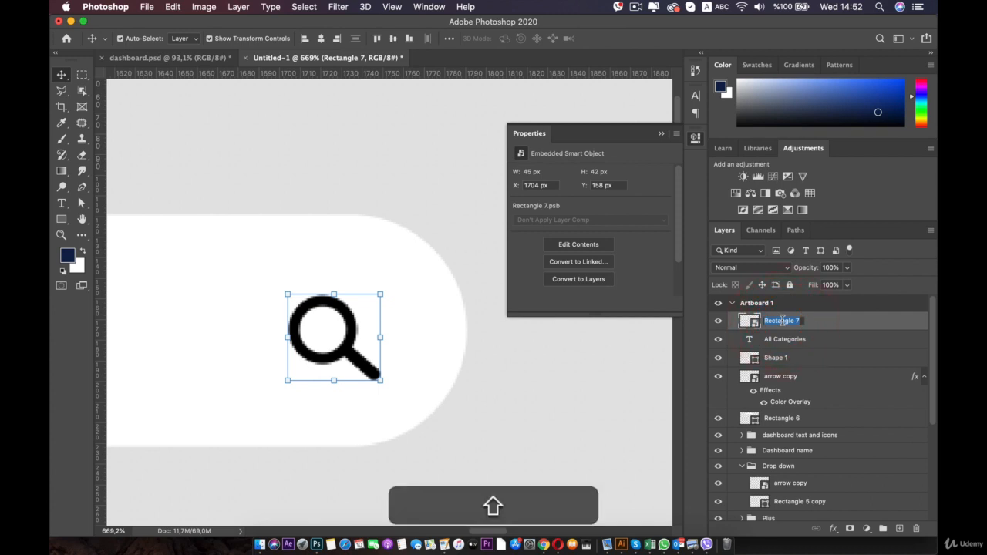
text(Sea)
key(BackSpace)
key(BackSpace)
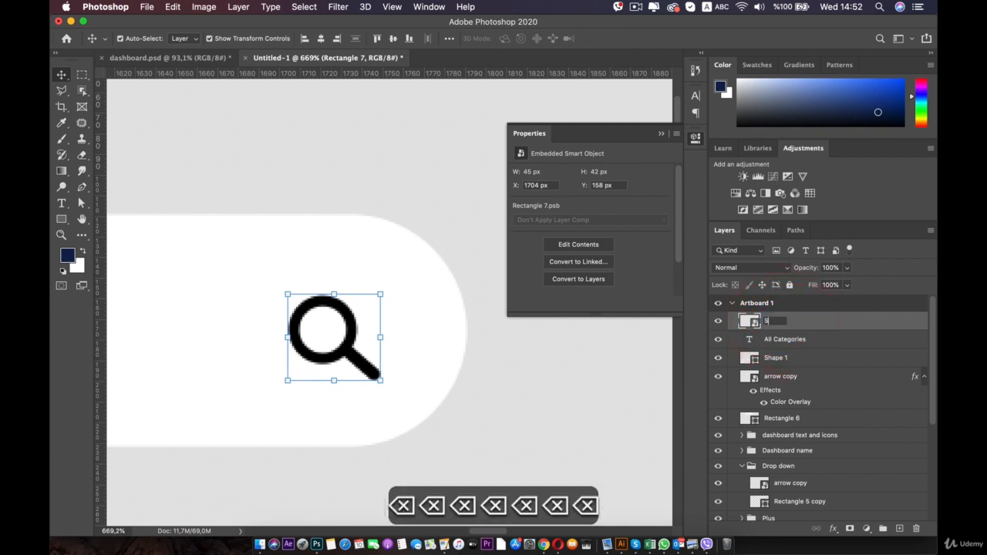
text(earch icon)
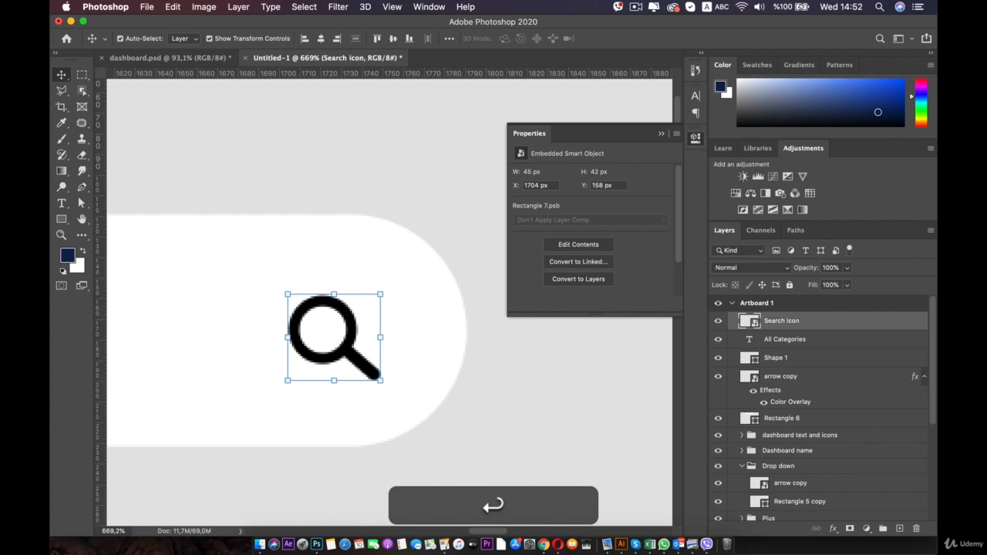
Lower the Search icon layer's opacity to about 34% and deselect it.
scroll(789, 335, down, 3)
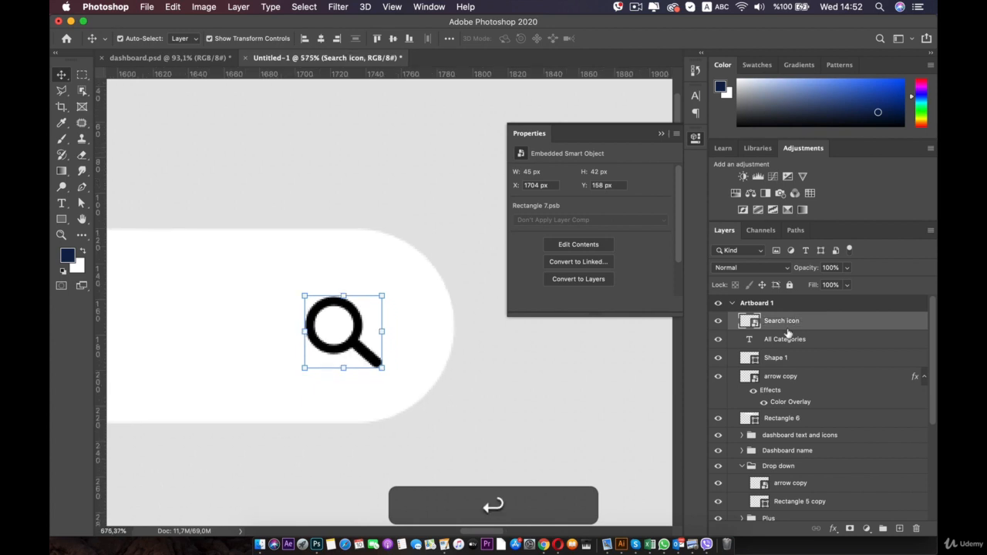
click(847, 268)
drag(819, 284, 813, 284)
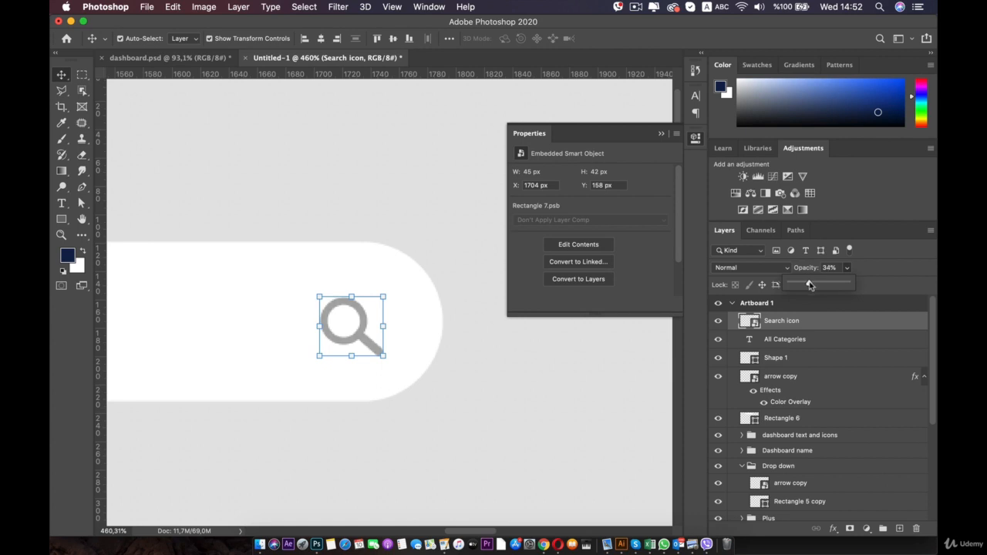
click(495, 386)
Examine the greyed magnifier and the search bar in the context of the whole dashboard artboard.
scroll(478, 378, down, 5)
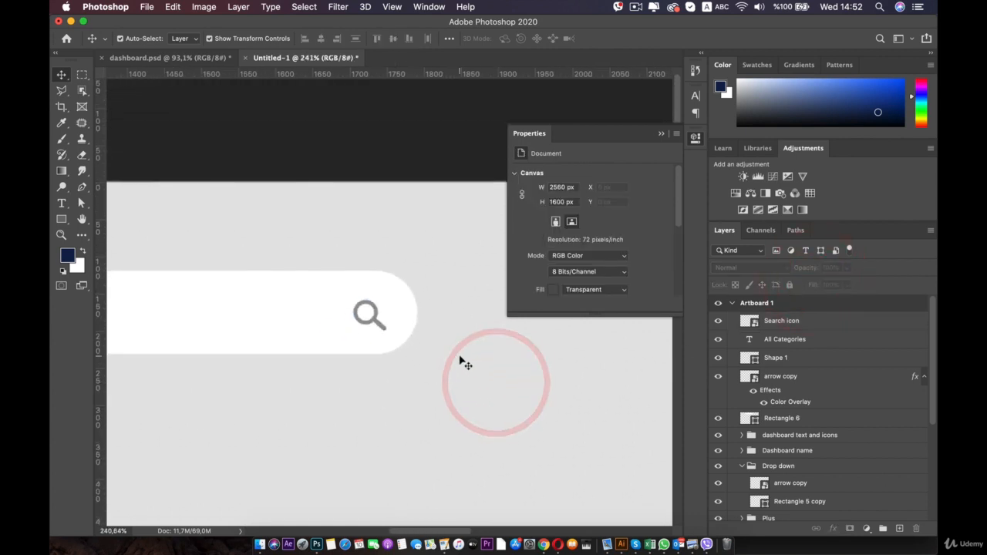
key(space)
drag(308, 327, 401, 334)
scroll(421, 335, down, 1)
scroll(424, 335, down, 4)
key(space)
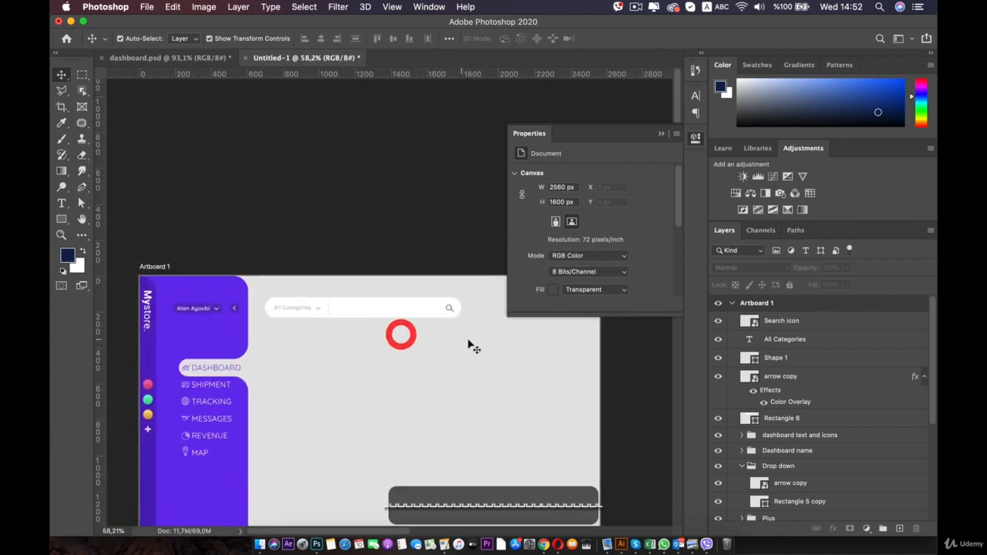
scroll(460, 332, up, 2)
scroll(375, 340, up, 1)
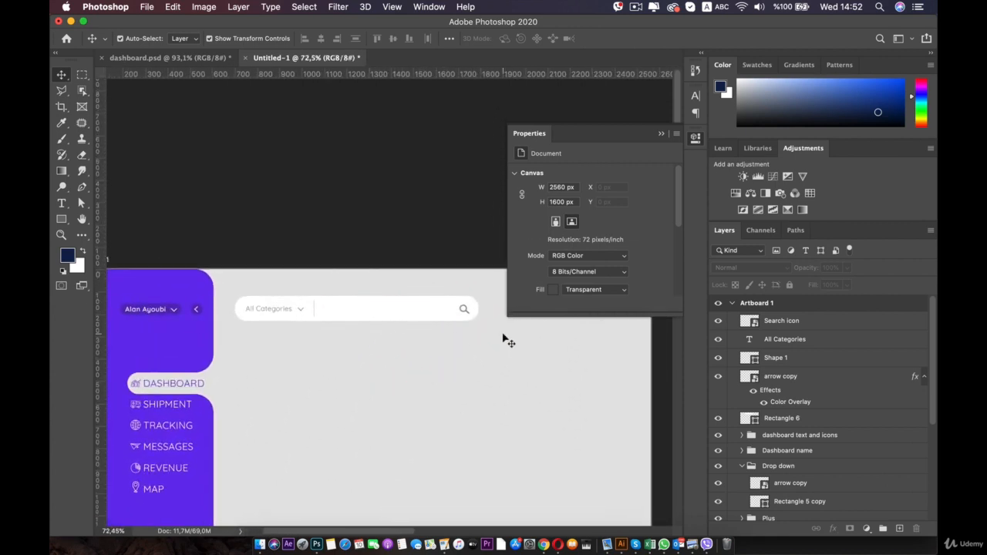
scroll(508, 341, up, 5)
drag(426, 322, 340, 330)
key(super+z)
key(space)
click(409, 388)
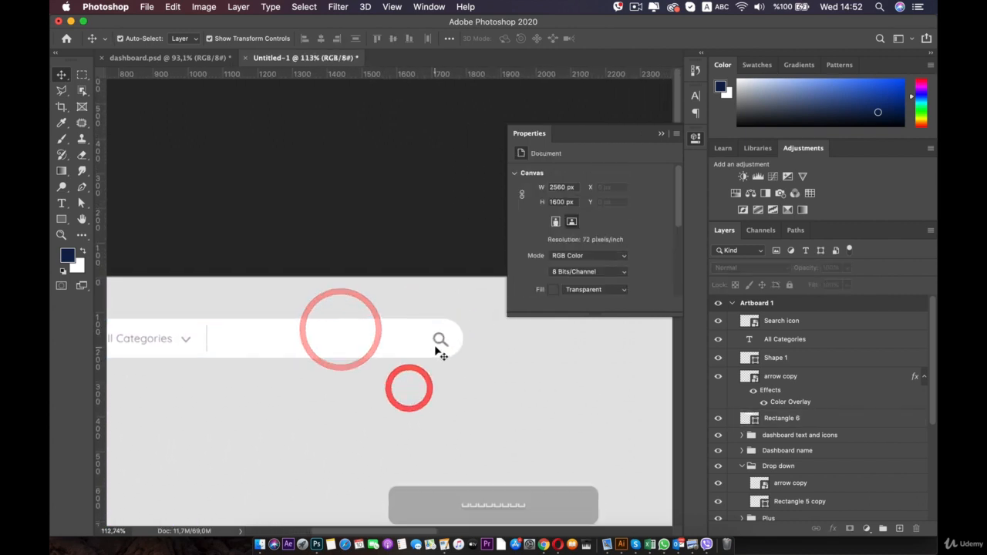
Set the Search icon layer's opacity to 32%.
click(438, 343)
click(439, 341)
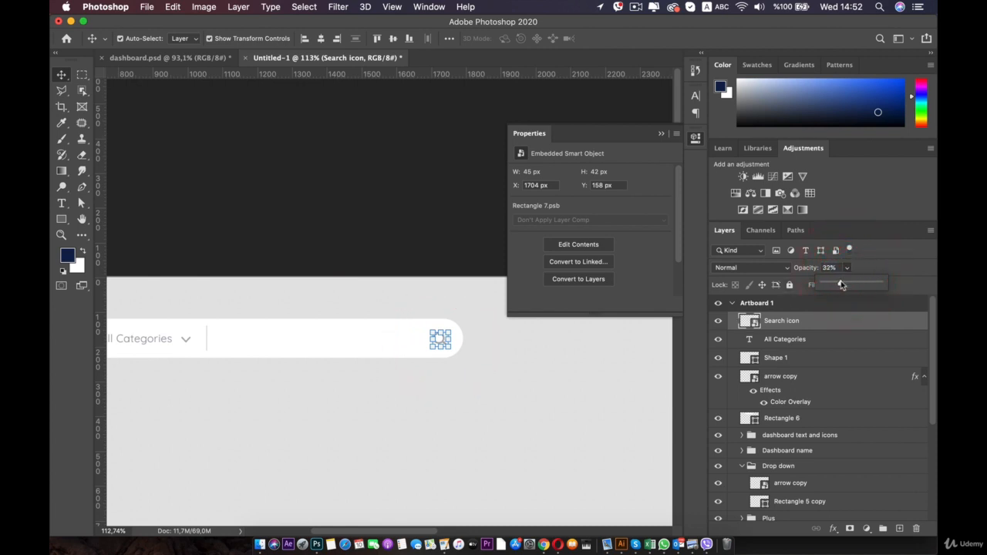
click(552, 380)
Apply a Multiply drop shadow to the white search bar with 2% opacity, 0 px distance, 9% spread and 27 px size.
click(322, 333)
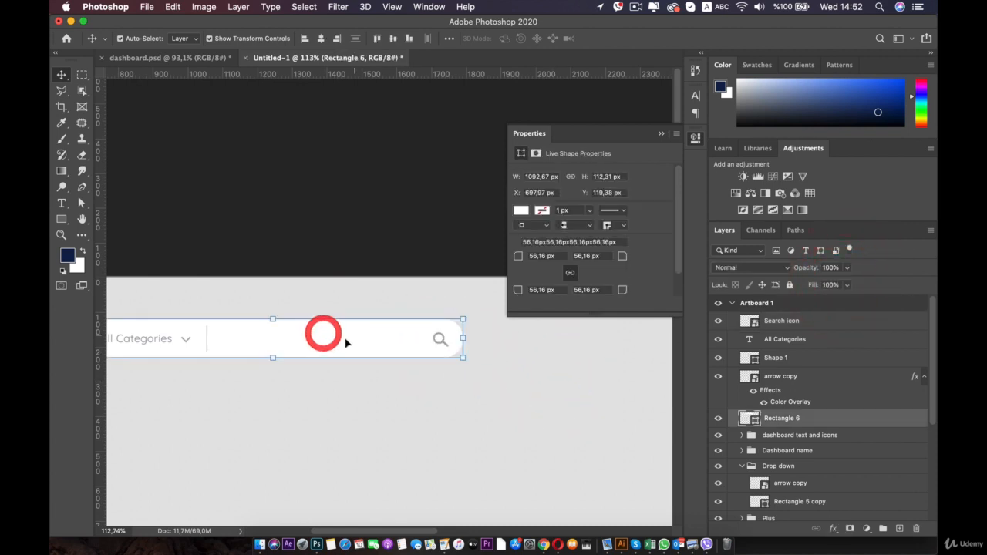
click(836, 528)
click(854, 509)
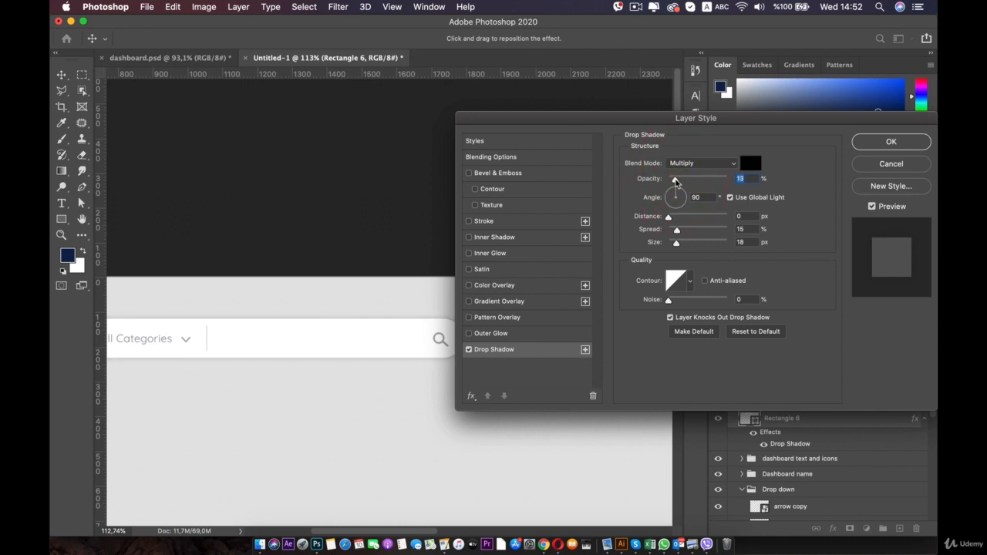
mouse_move(677, 244)
mouse_down()
mouse_move(676, 231)
mouse_move(698, 228)
mouse_move(674, 230)
mouse_move(678, 243)
mouse_up()
click(676, 245)
drag(676, 179, 672, 181)
mouse_move(678, 244)
mouse_down()
mouse_move(691, 243)
mouse_move(679, 246)
mouse_up()
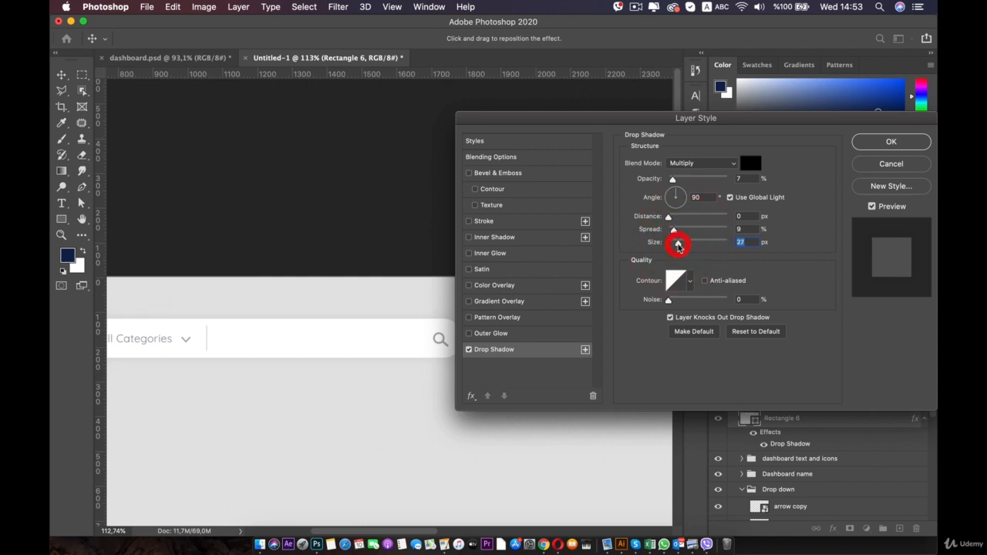
drag(673, 180, 670, 180)
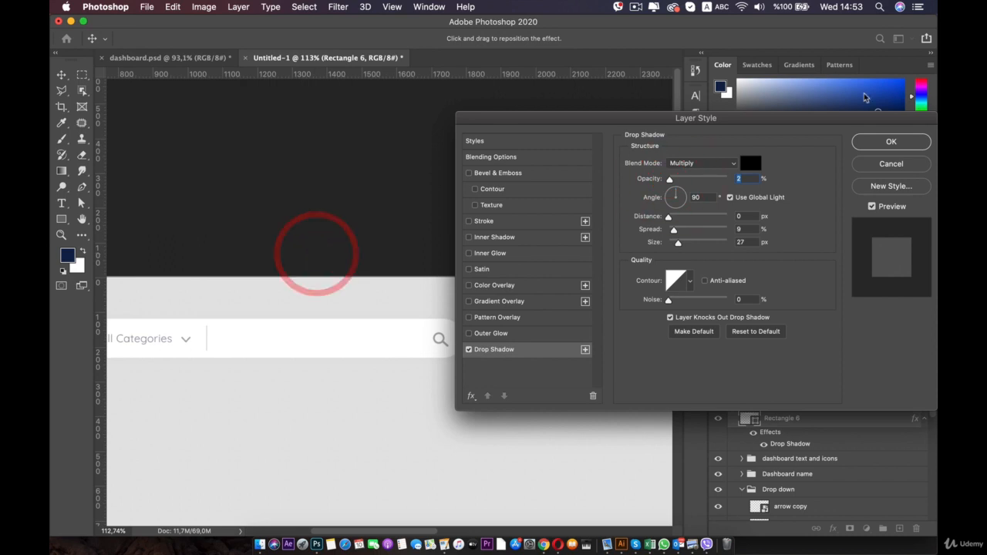
click(890, 142)
click(390, 273)
Examine the search bar's shadow, dropdown label and magnifier close up and at artboard scale, hiding the document properties.
scroll(387, 273, down, 3)
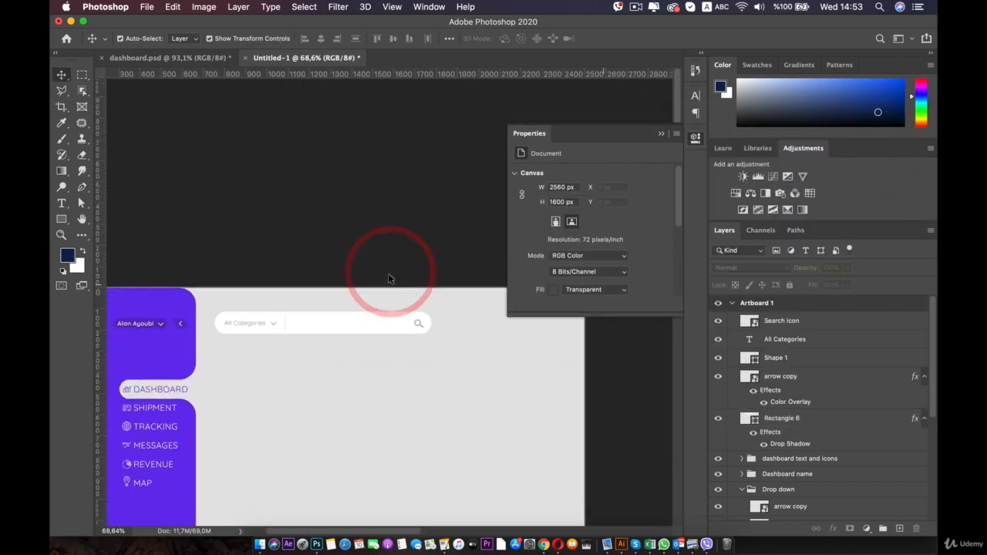
scroll(388, 277, down, 2)
drag(394, 280, 399, 185)
scroll(248, 214, up, 1)
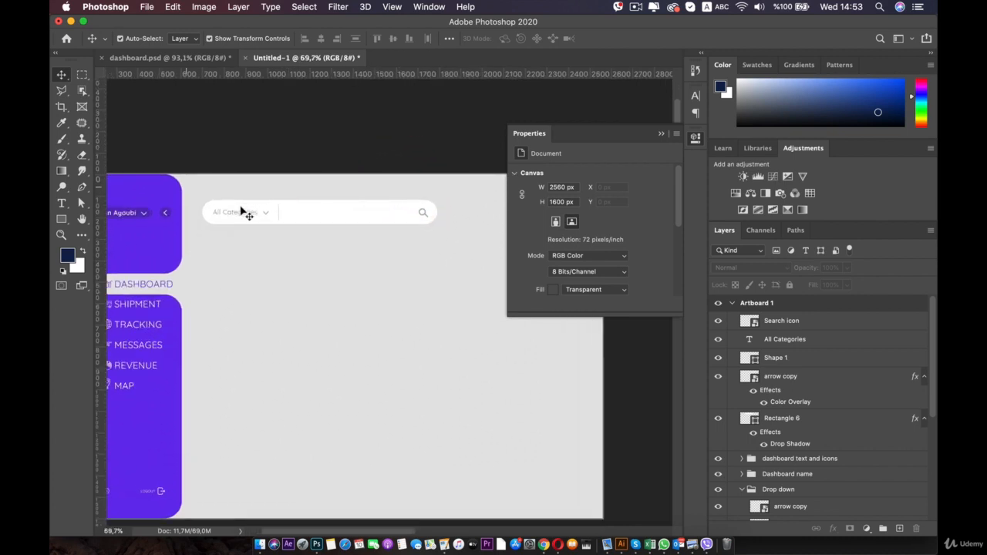
scroll(248, 215, up, 3)
drag(280, 255, 282, 348)
click(695, 138)
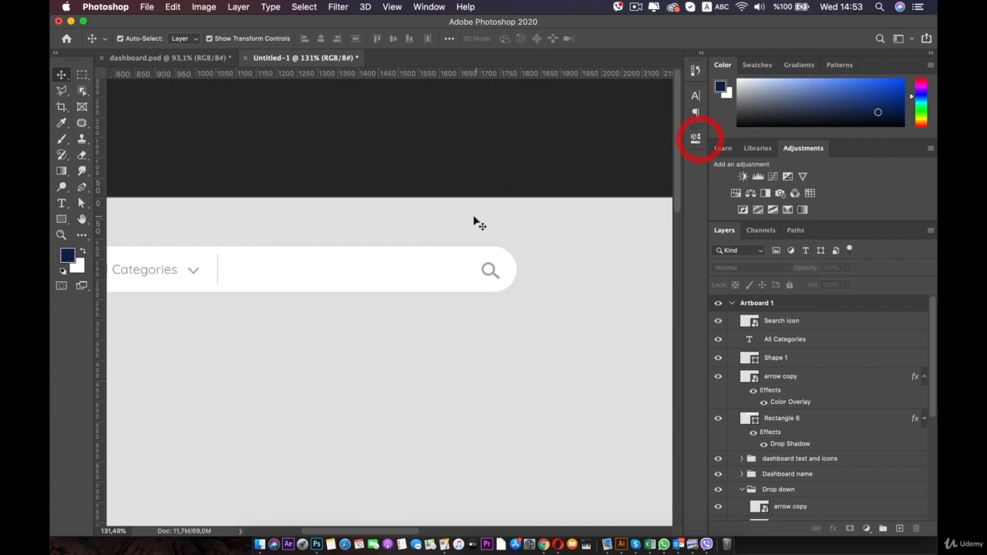
scroll(412, 213, down, 2)
drag(411, 214, 421, 165)
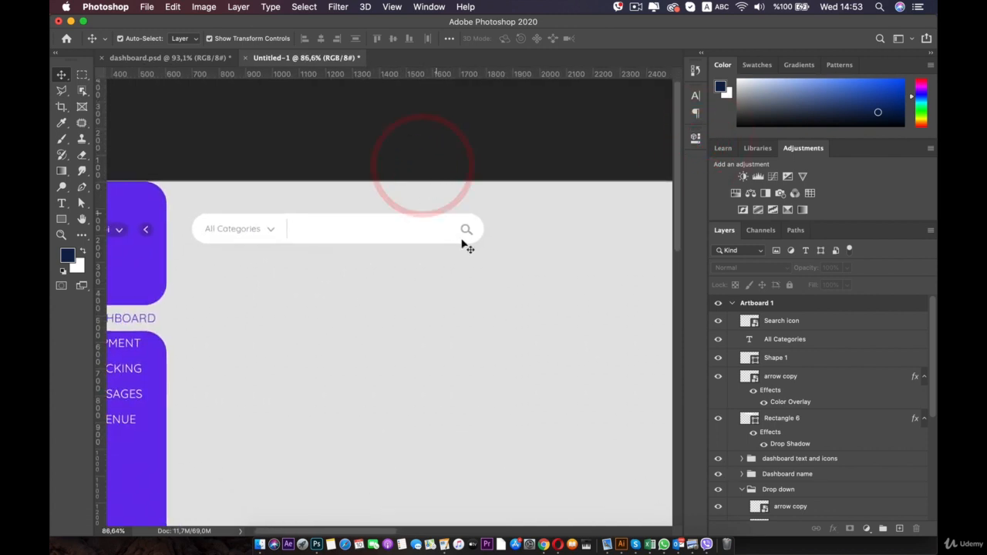
Compare the search bar in Untitled-1 with the reference search bar in dashboard.psd.
click(183, 57)
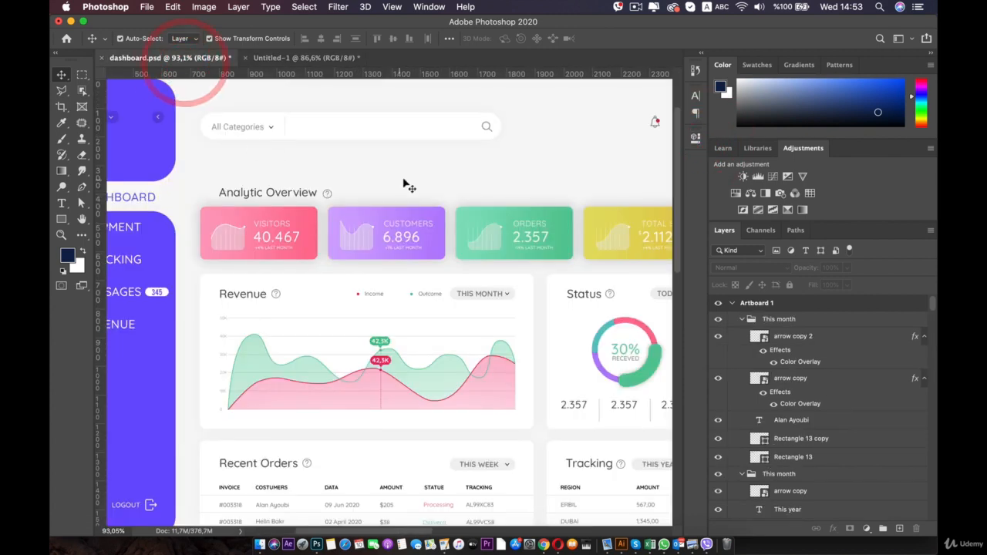
drag(511, 148, 518, 170)
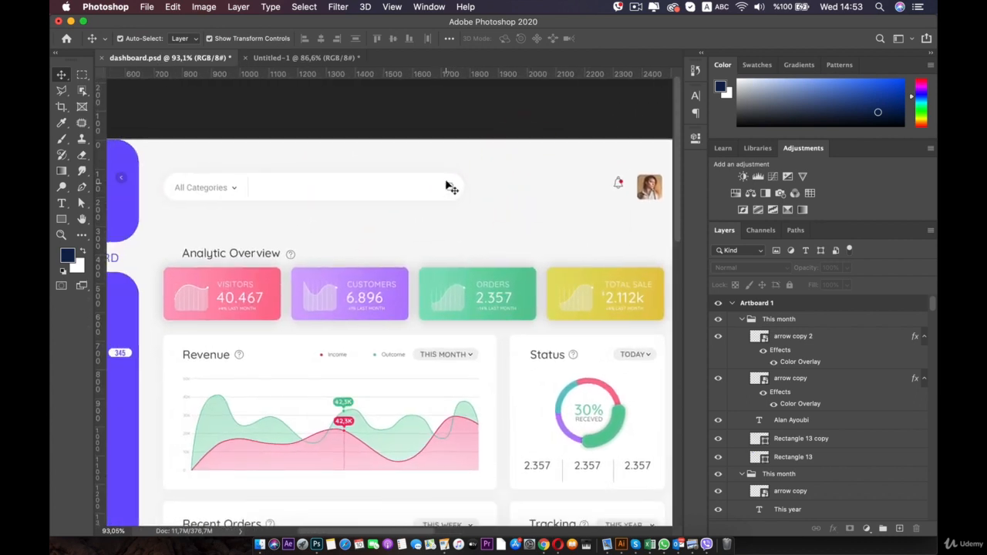
click(297, 59)
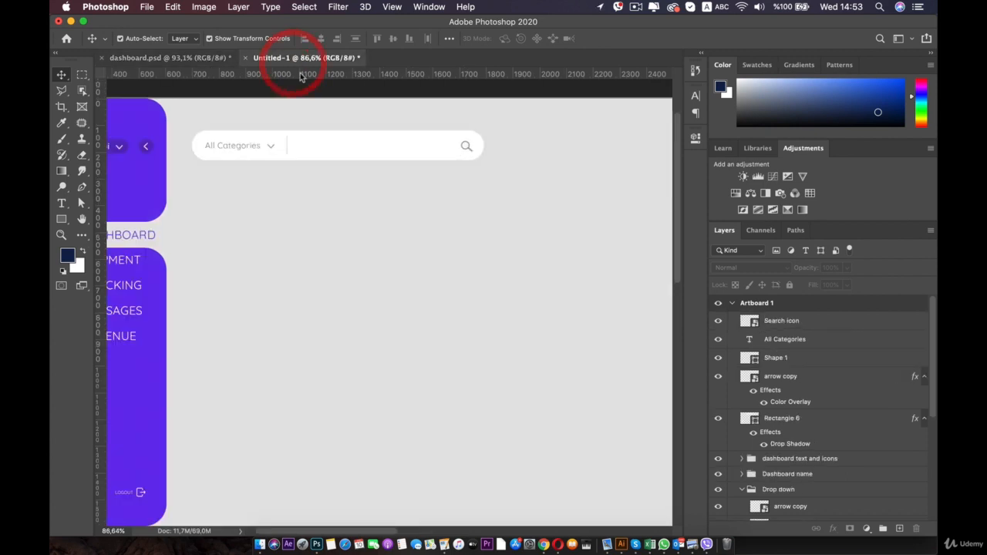
drag(388, 188, 425, 256)
scroll(426, 237, up, 5)
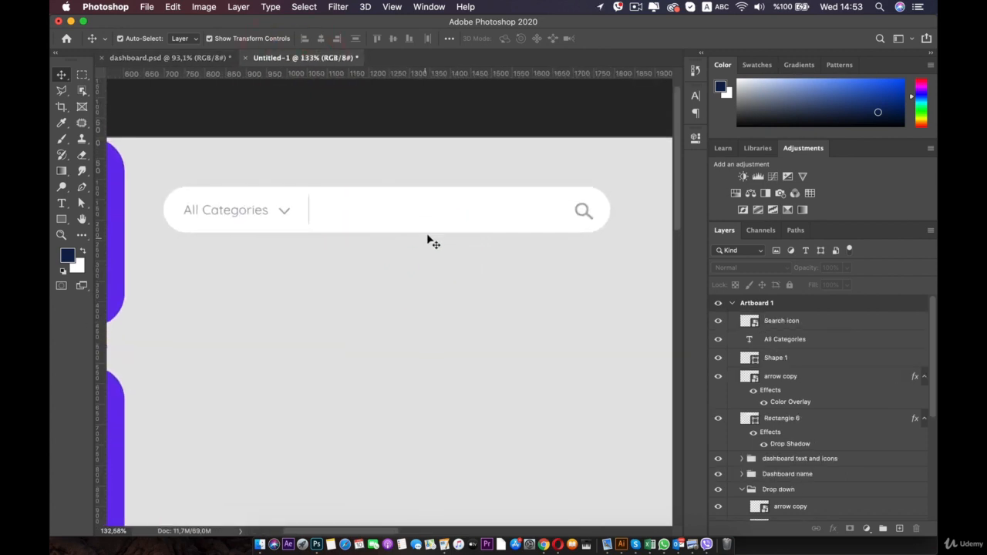
click(434, 231)
scroll(377, 222, up, 2)
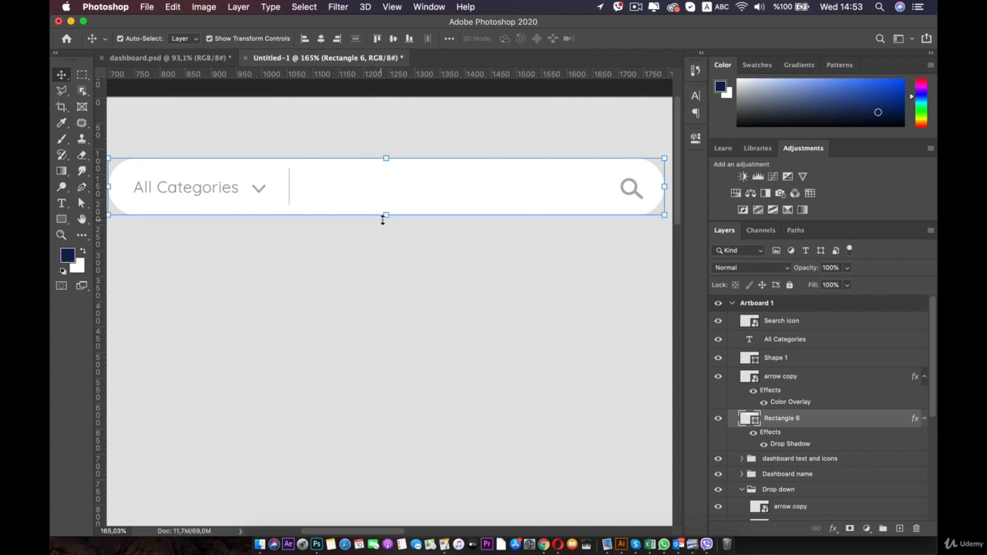
Open the contents of the Search icon smart object for editing.
click(626, 189)
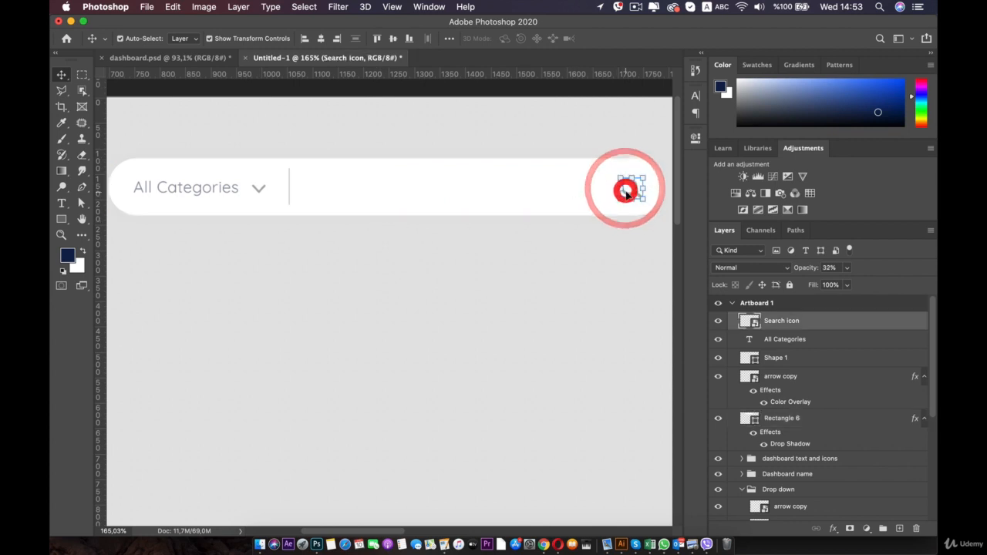
scroll(450, 245, up, 2)
drag(449, 246, 414, 267)
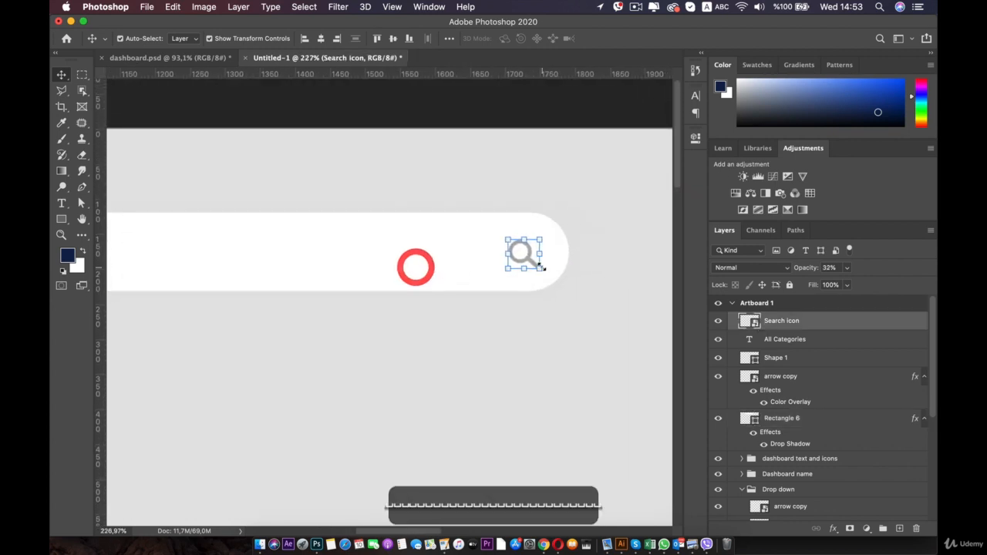
scroll(541, 266, up, 4)
drag(556, 249, 420, 286)
scroll(476, 283, up, 3)
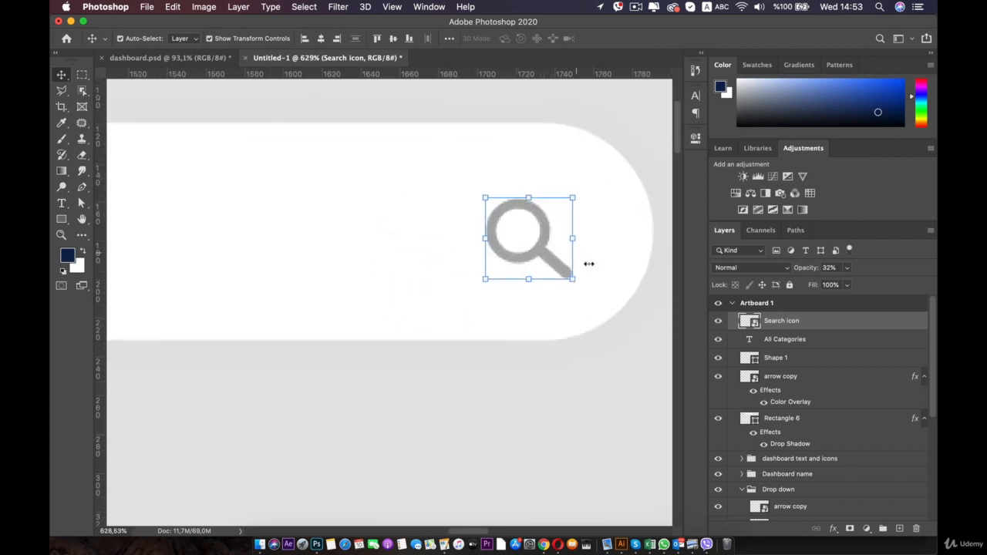
double_click(756, 325)
Thin the magnifier ring's stroke to about 3.15 px and select the handle.
scroll(382, 305, up, 4)
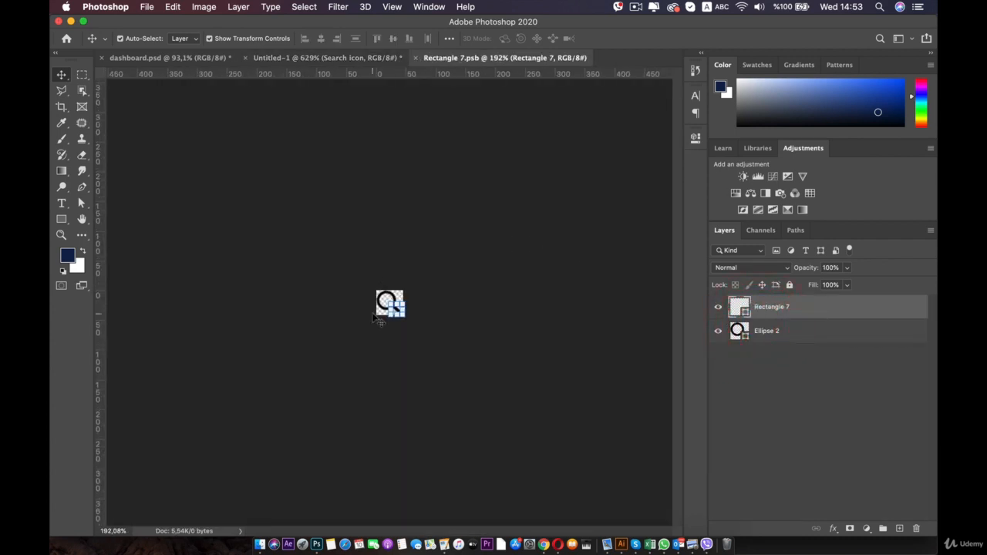
click(386, 279)
scroll(390, 302, up, 4)
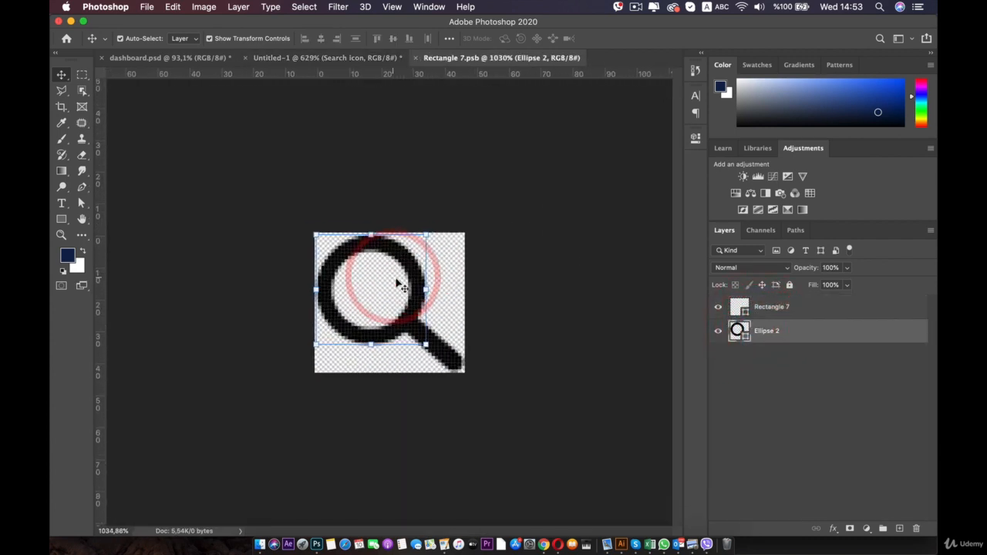
click(82, 203)
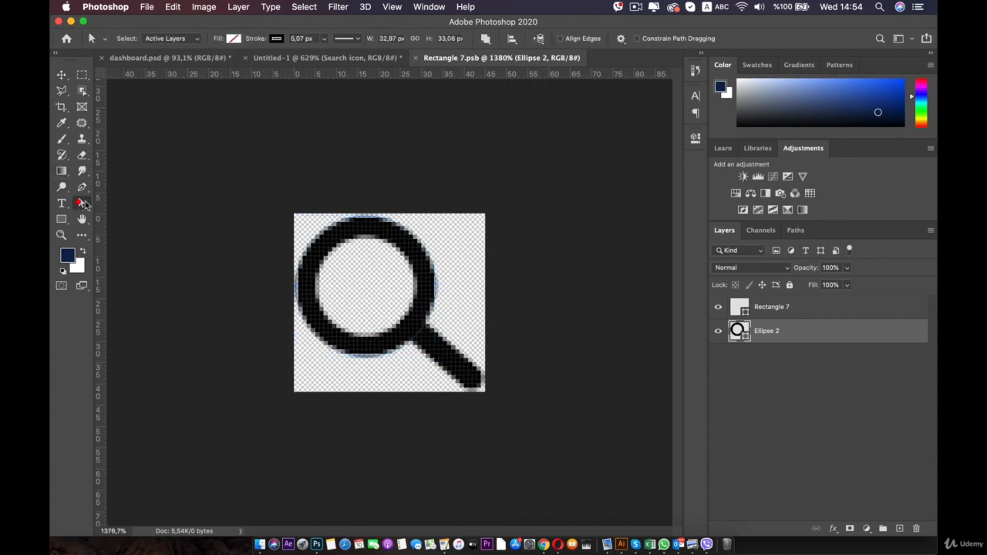
drag(322, 56, 322, 55)
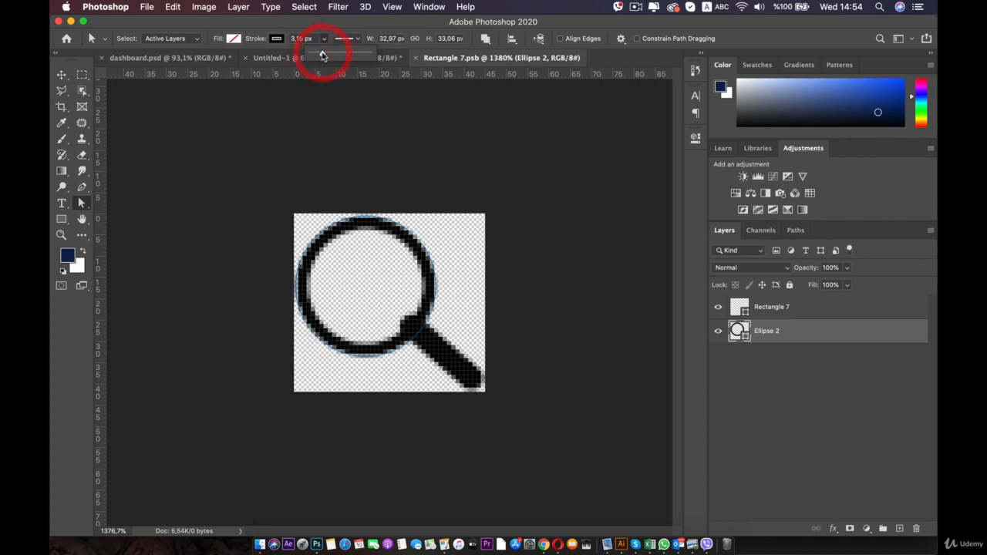
click(62, 76)
click(452, 354)
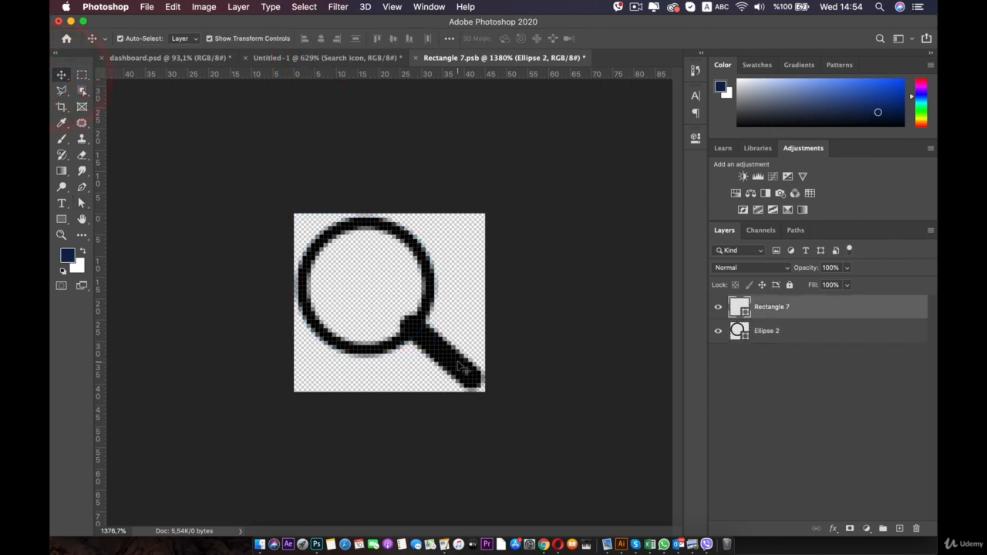
click(435, 346)
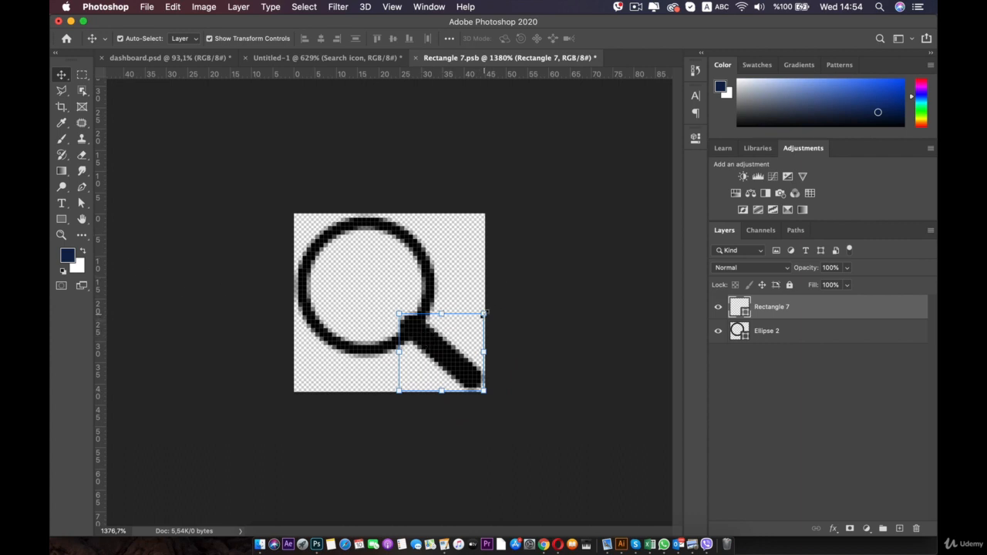
drag(484, 313, 441, 329)
key(super+z)
key(super+z)
Shrink the magnifier handle to about 85% width and 88% height and nudge it until it meets the ring at X 34.5, Y 33 px.
drag(402, 391, 437, 351)
key(Left)
key(Left)
key(Left)
key(Left)
key(Left)
key(Left)
key(Left)
key(Left)
key(Right)
key(Right)
key(Right)
key(Right)
key(Right)
key(Right)
key(Right)
key(Right)
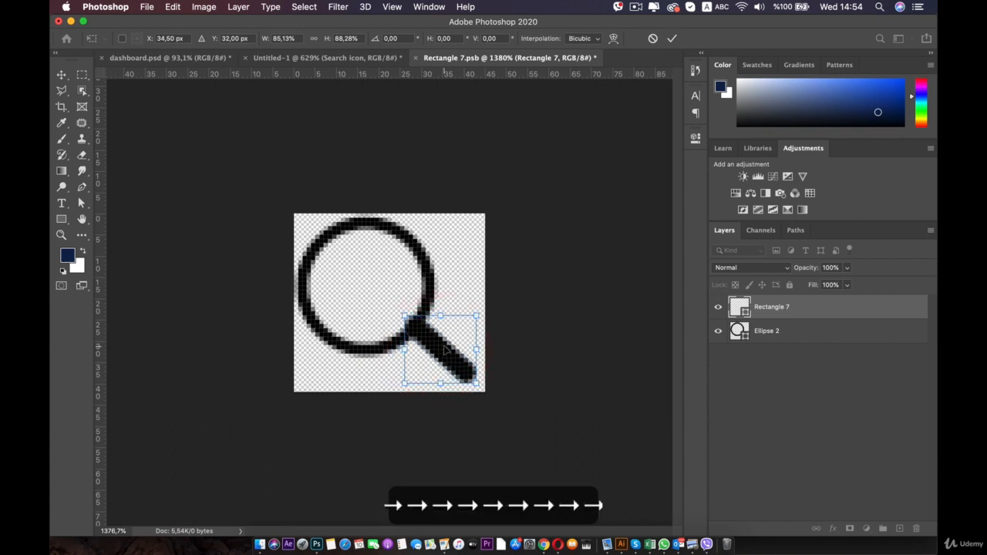
key(Down)
key(Down)
key(Down)
key(Down)
key(Down)
key(Down)
key(Down)
key(Down)
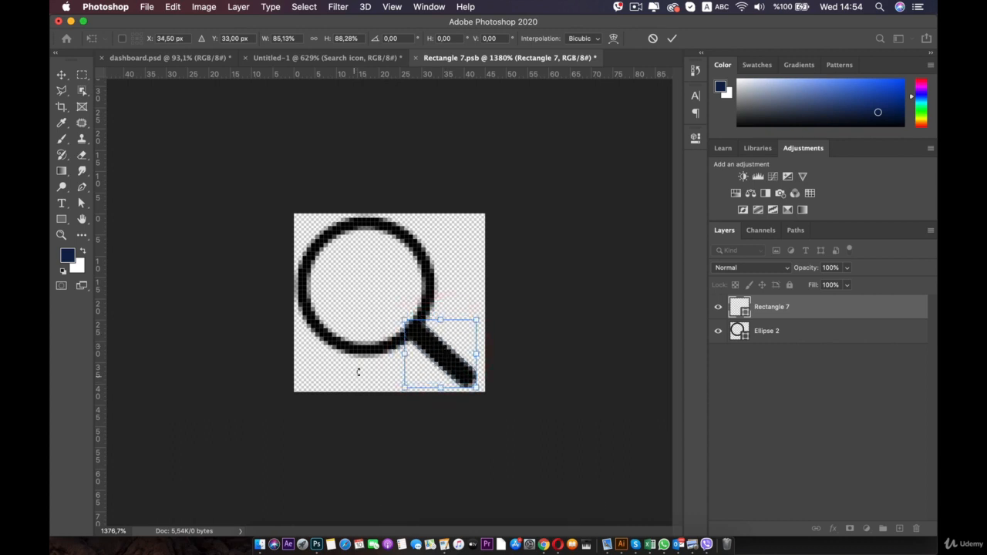
double_click(419, 375)
click(333, 394)
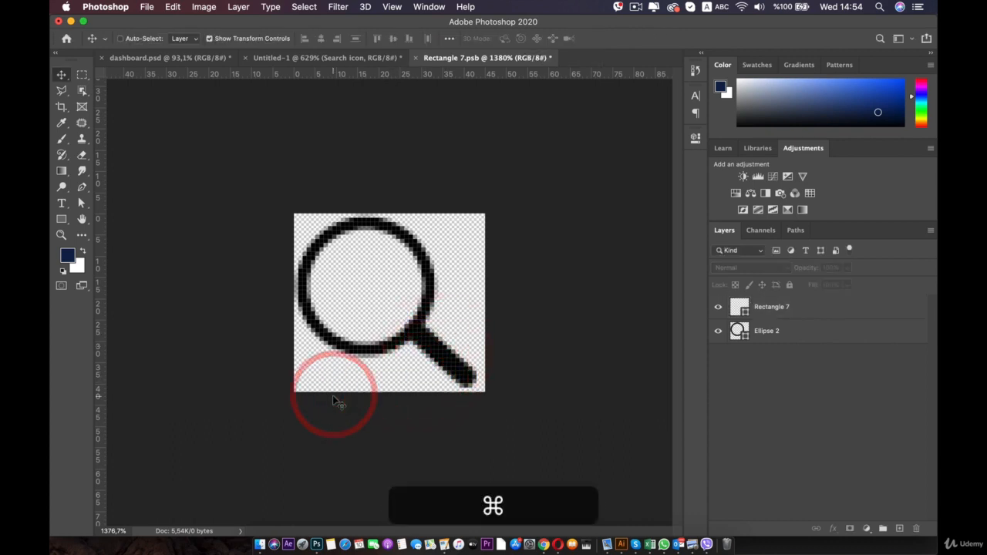
Save the icon's contents and check the slimmer magnifier in the search bar in Untitled-1.
key(super+s)
click(301, 57)
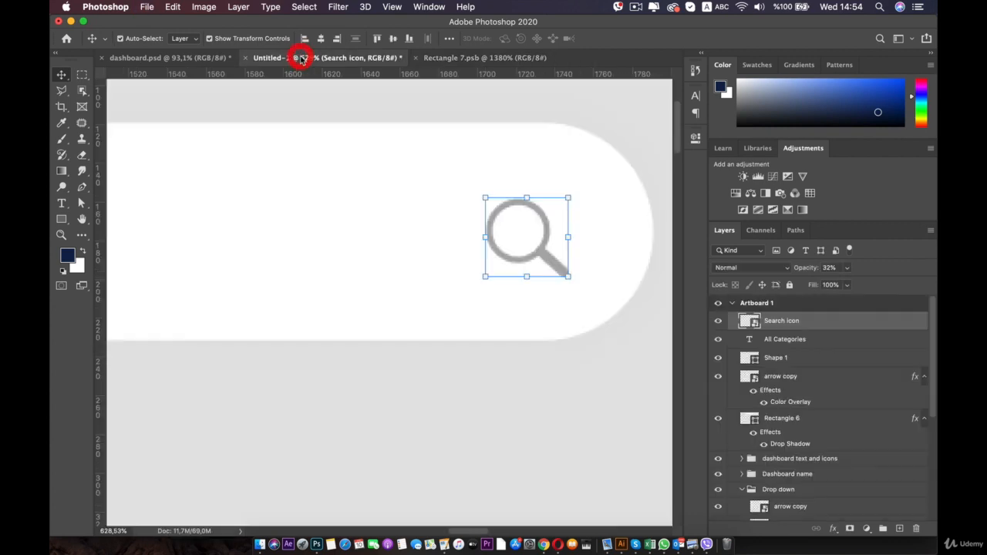
click(301, 199)
click(374, 357)
scroll(373, 357, down, 10)
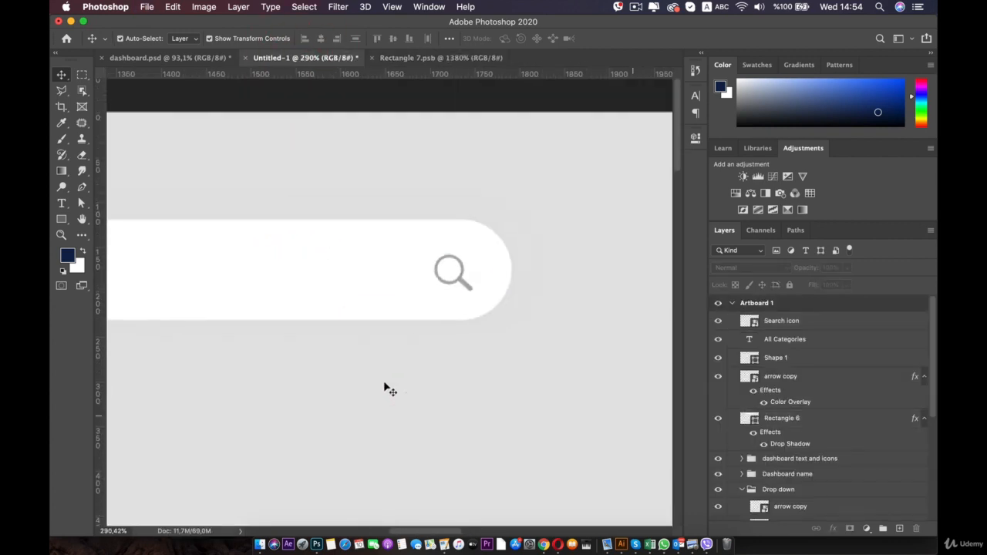
drag(340, 291, 423, 244)
alt+click(422, 244)
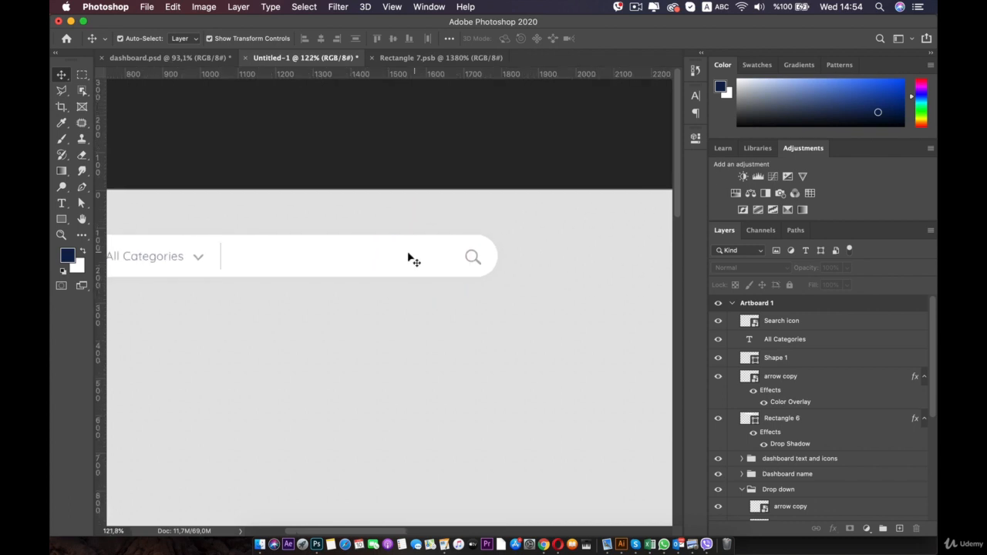
drag(334, 265, 418, 244)
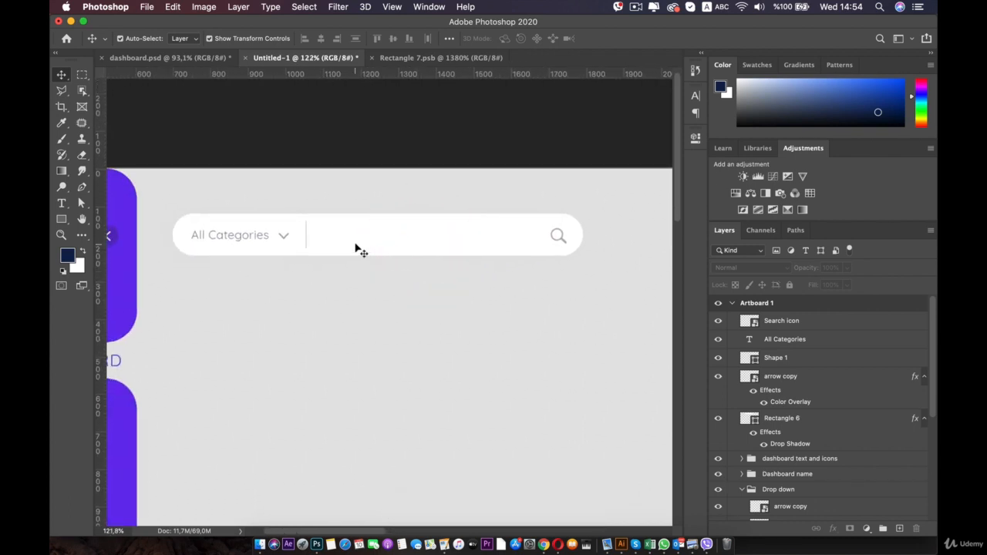
Reduce the spread of the search bar's drop shadow and hide the colour overlay on the arrow copy layer.
click(388, 231)
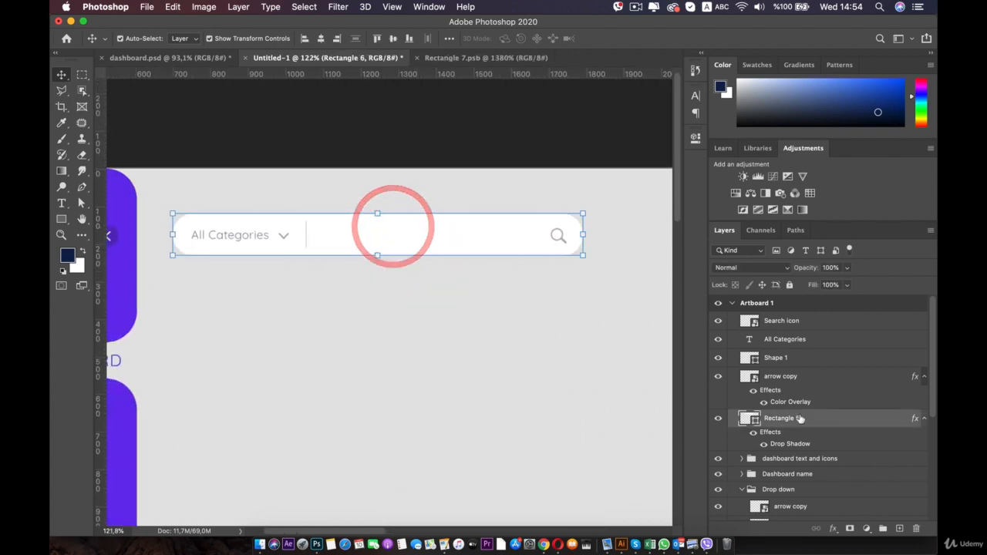
double_click(782, 445)
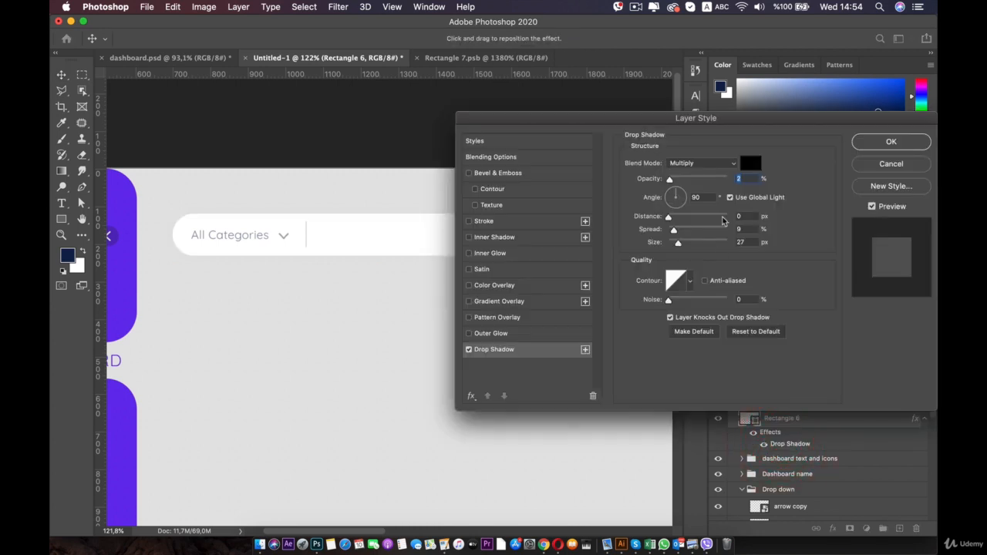
click(681, 198)
click(676, 200)
click(655, 219)
drag(674, 229, 614, 247)
click(881, 143)
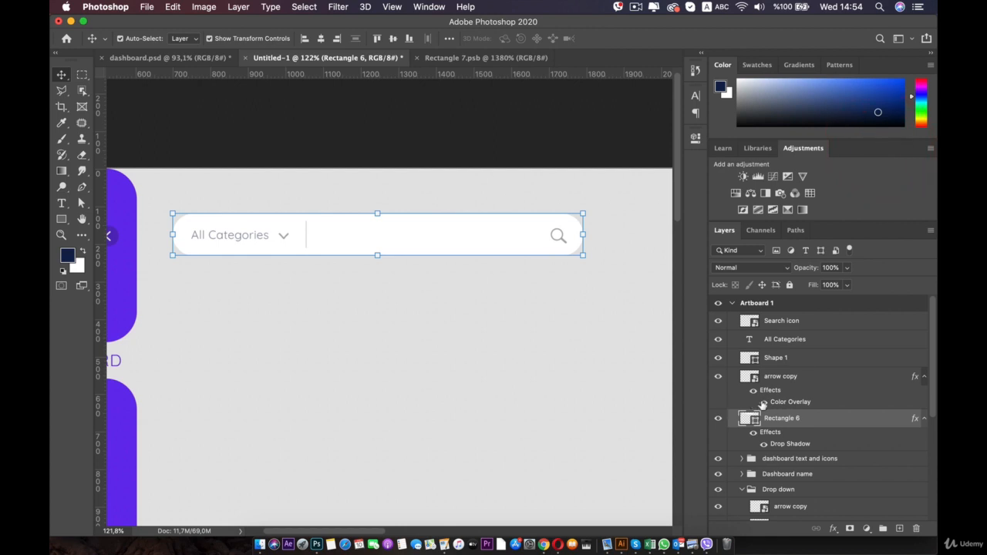
click(764, 402)
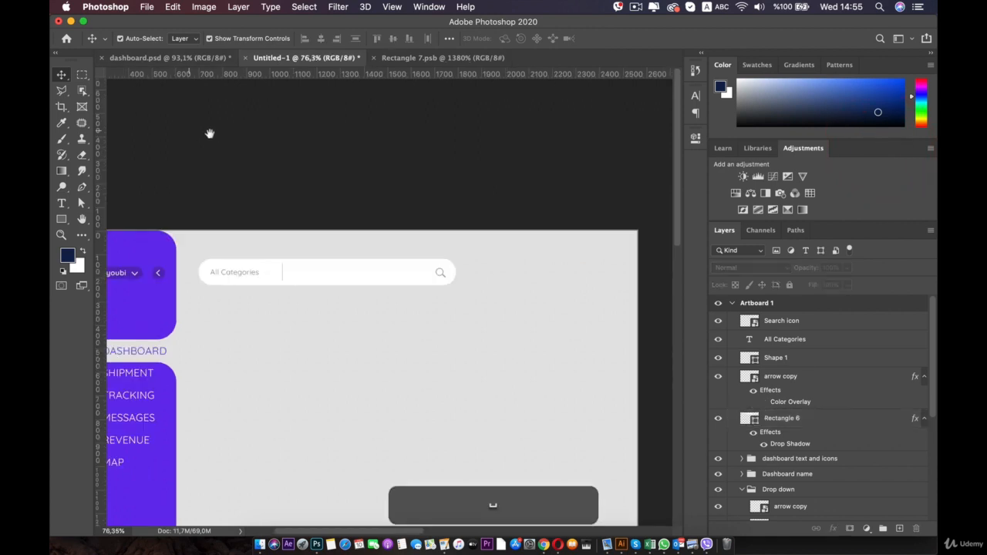
Compare the header in Untitled-1 with the bell and profile picture area of the reference header in dashboard.psd.
drag(229, 137, 298, 91)
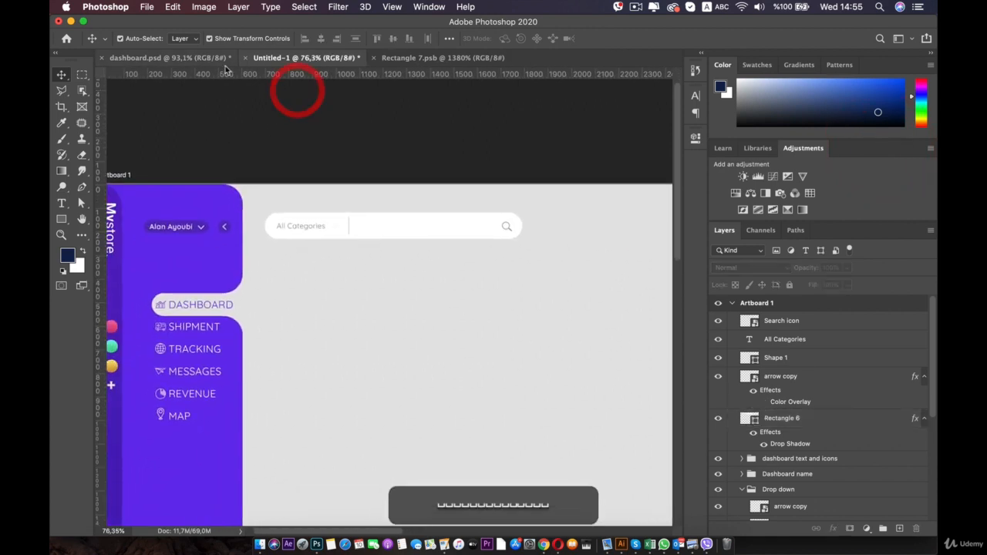
drag(376, 181, 301, 180)
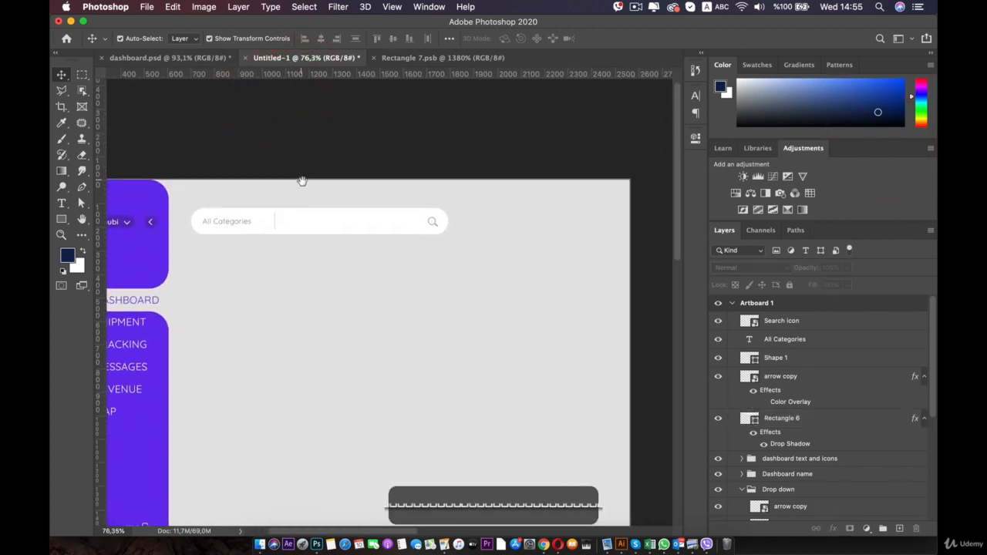
click(164, 59)
drag(513, 161, 403, 200)
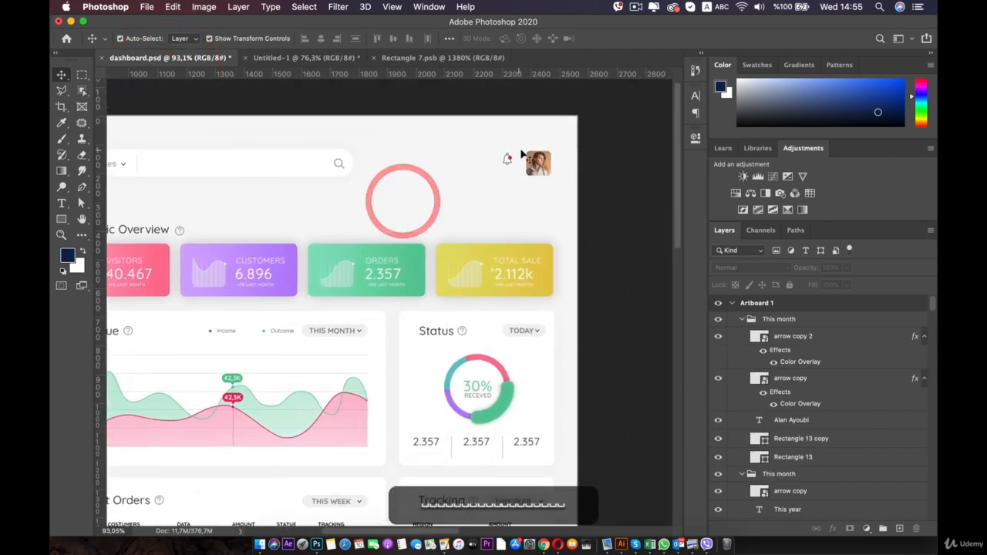
click(308, 58)
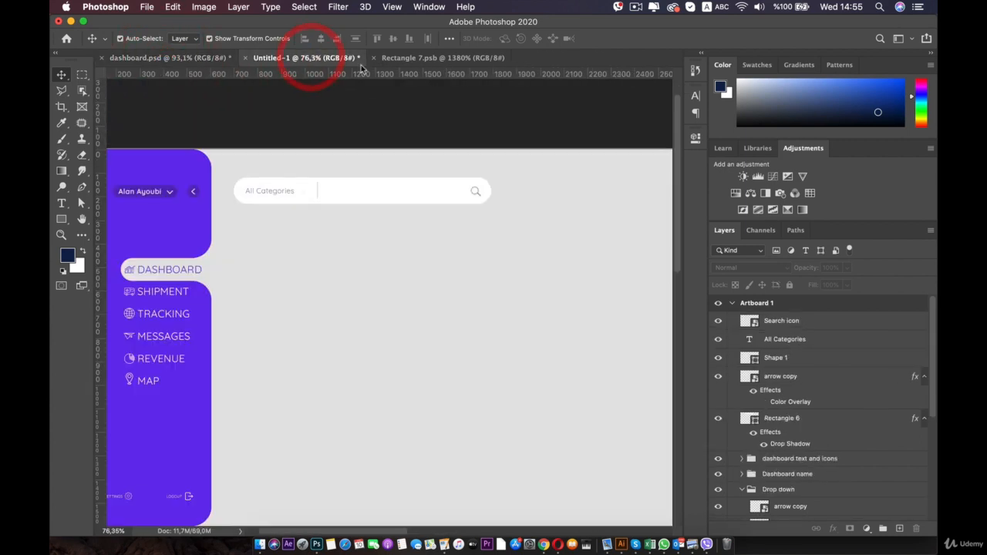
Draw a 105 × 105 px dark navy square over the search bar's right end and round its corners to 16 px.
drag(551, 186, 364, 209)
scroll(448, 217, up, 5)
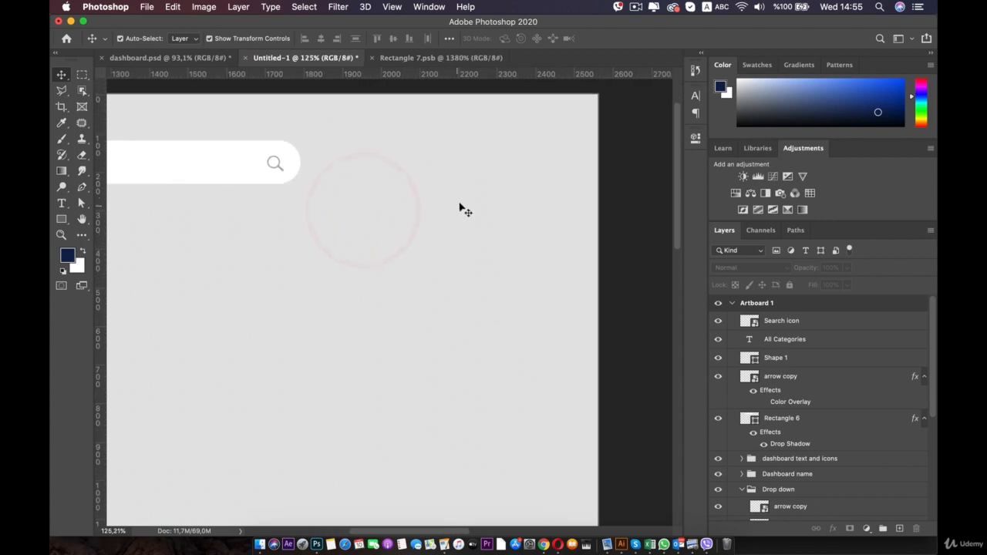
drag(466, 189, 425, 225)
click(62, 220)
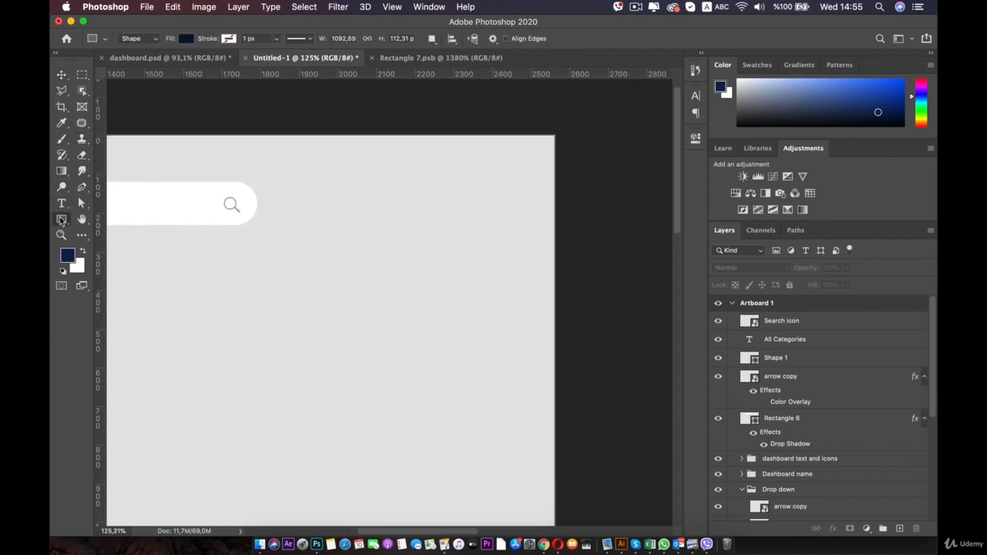
drag(323, 222, 291, 224)
key(shift)
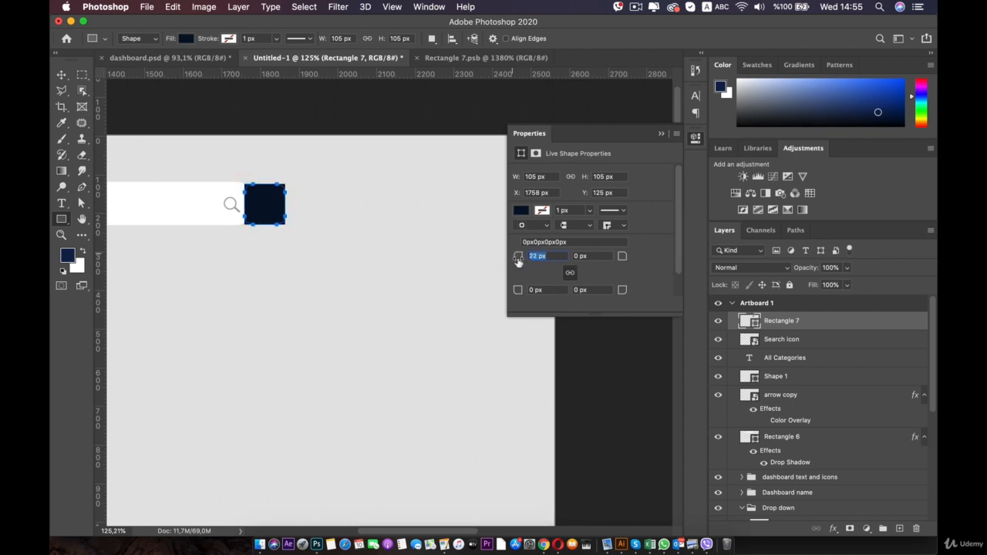
click(61, 74)
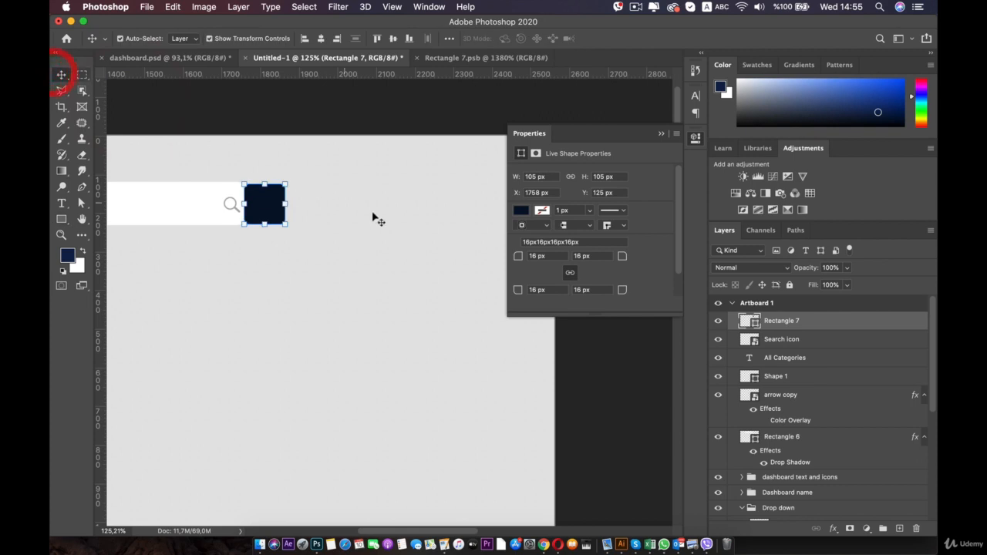
Move the rounded square to the artboard's upper-right corner at X 2397, Y 125 px, level with the search bar, and keep it selected.
drag(340, 185, 272, 209)
drag(192, 231, 435, 231)
drag(198, 183, 164, 165)
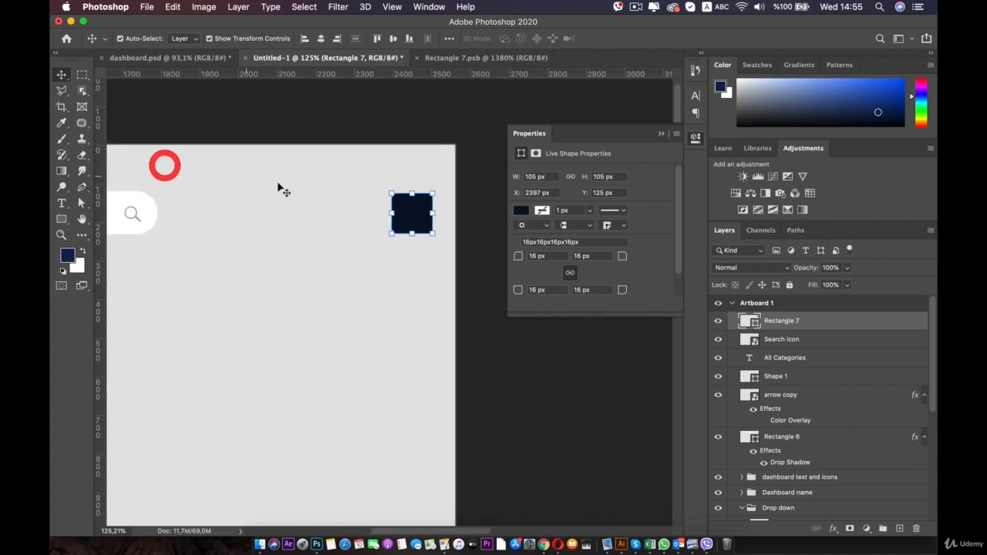
drag(404, 210, 408, 212)
click(342, 261)
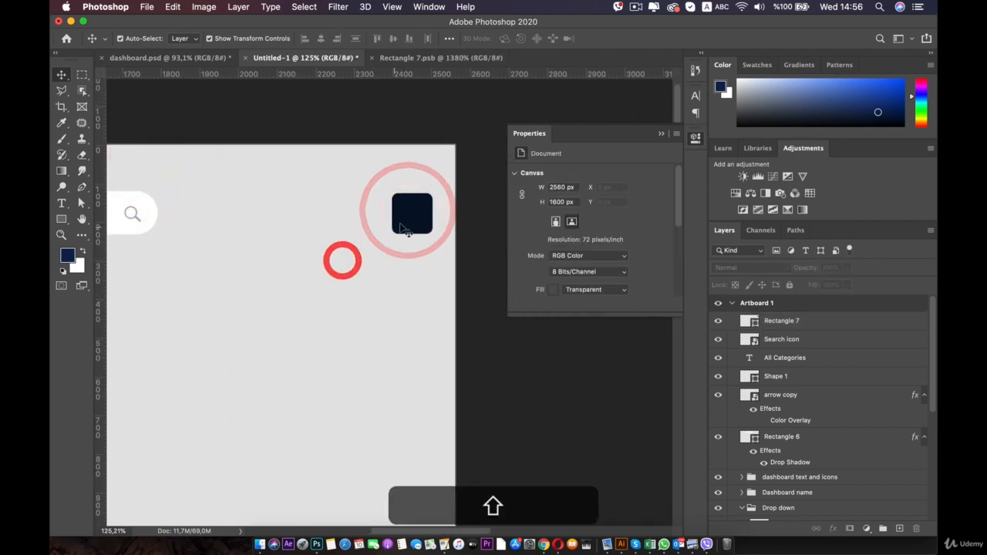
click(405, 227)
click(306, 207)
click(411, 218)
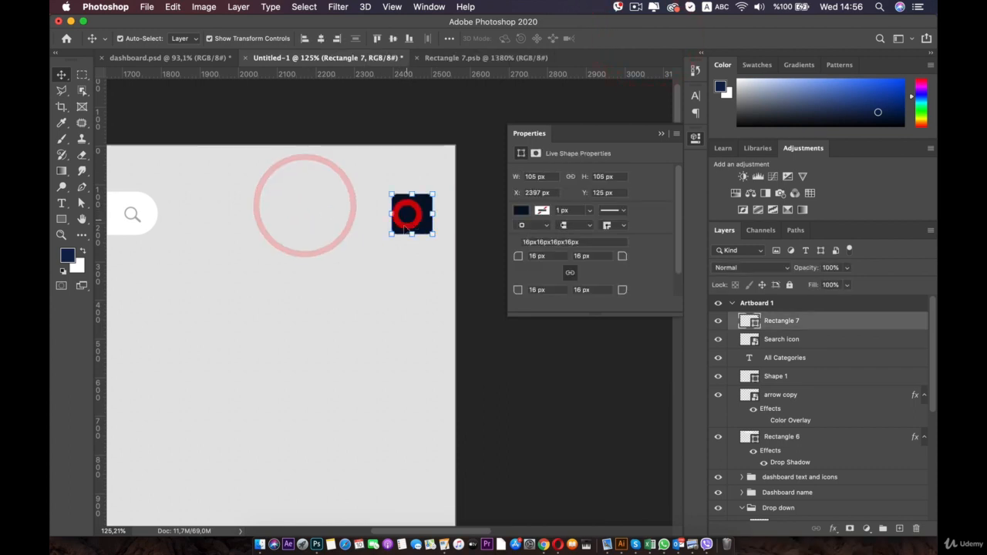
Switch to Finder and place IMG_1122.jpg from the Portrait folder onto the artboard in Photoshop.
click(258, 540)
click(545, 207)
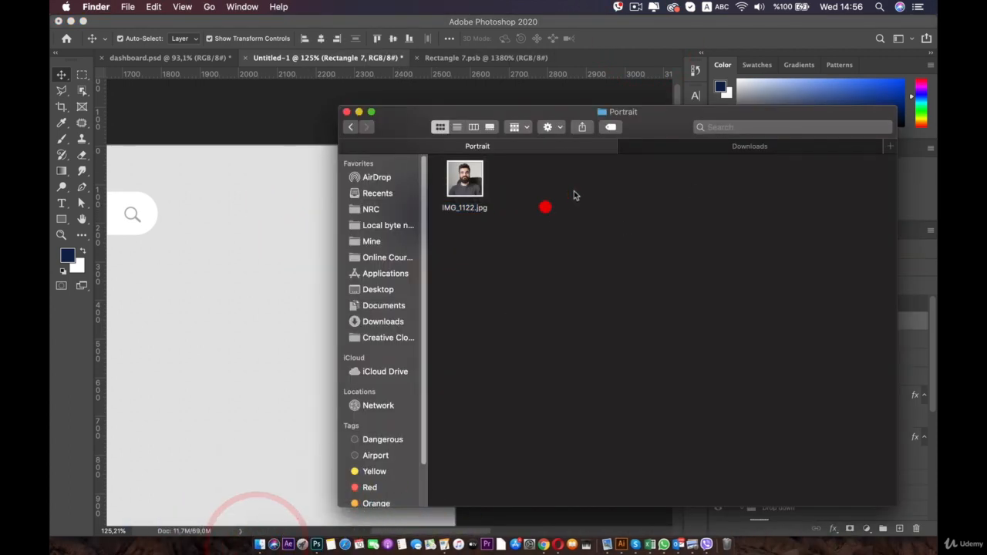
click(351, 128)
double_click(654, 179)
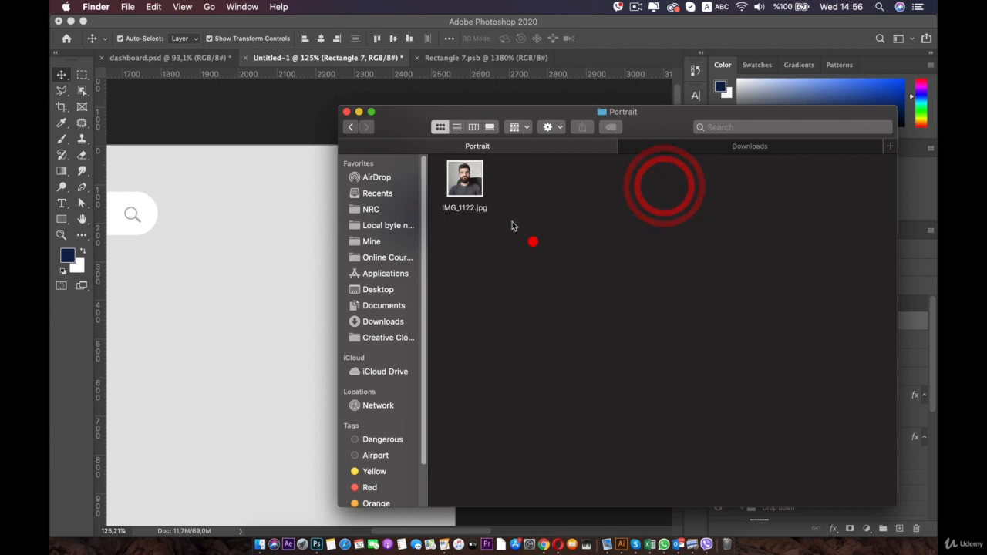
click(531, 239)
drag(465, 180, 280, 233)
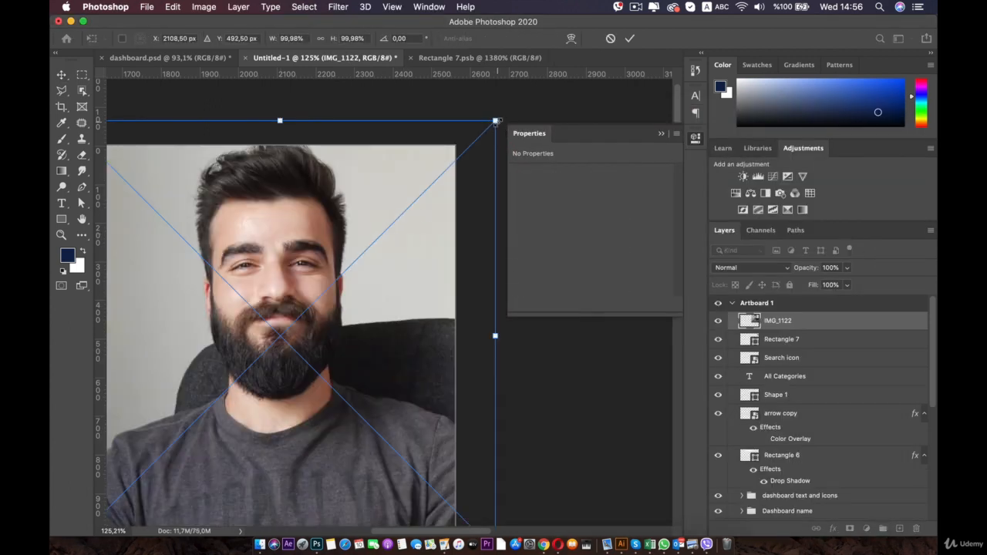
Scale the portrait photo down to about 189 px square and position it over the rounded square.
drag(497, 121, 229, 450)
drag(143, 448, 421, 191)
drag(472, 162, 417, 208)
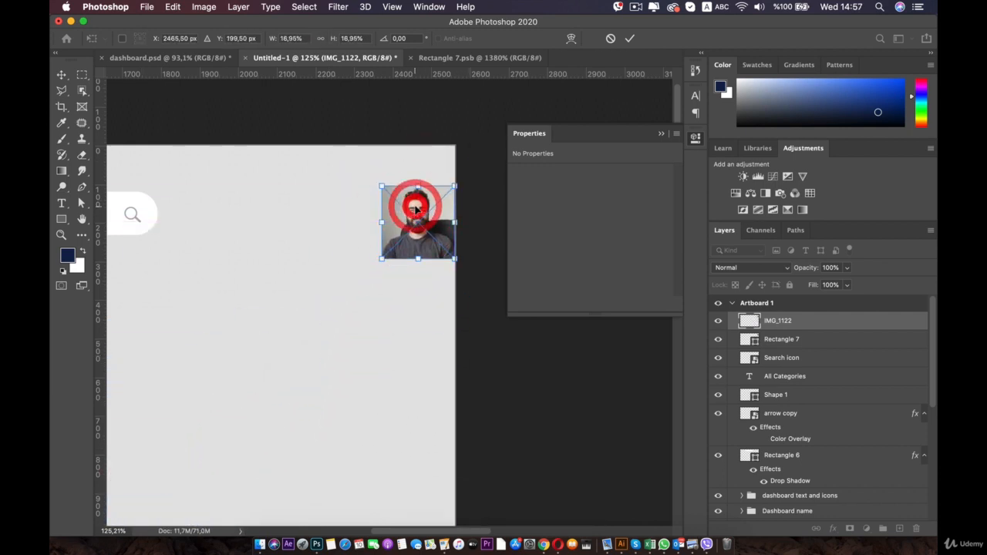
double_click(416, 208)
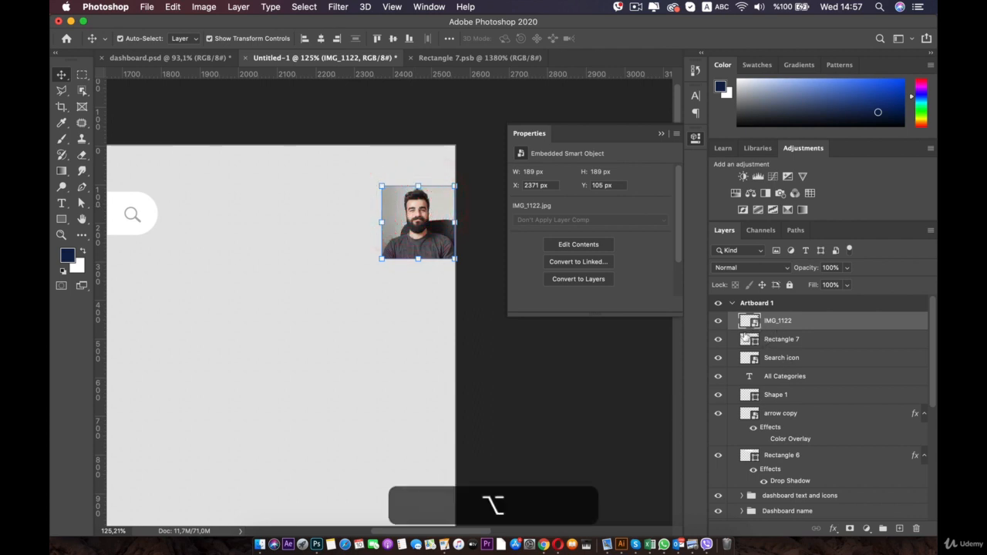
Clip the portrait to the rounded square, scale it to 10.94% and position it so the head and shoulders fill the square.
alt+click(743, 329)
scroll(378, 192, up, 3)
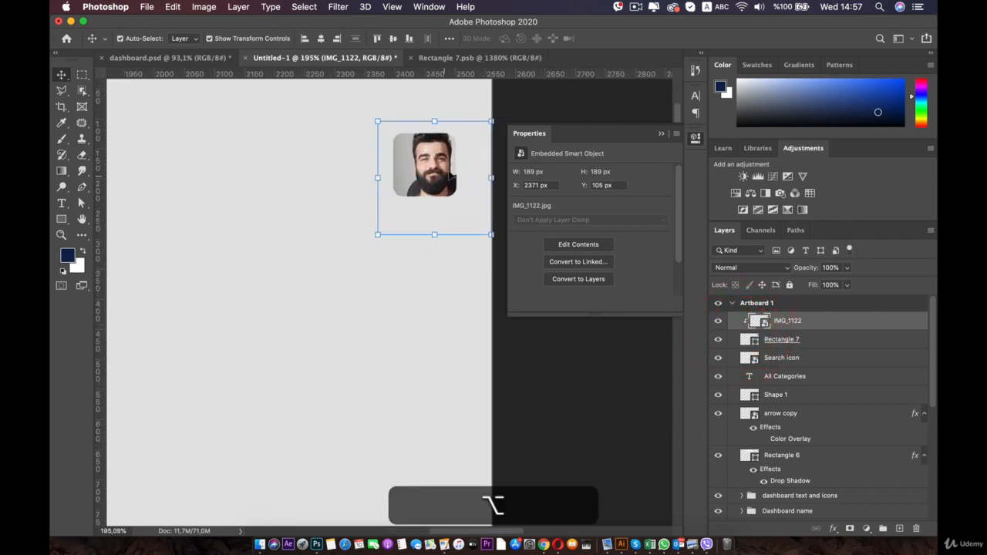
drag(488, 234, 431, 194)
drag(464, 133, 426, 159)
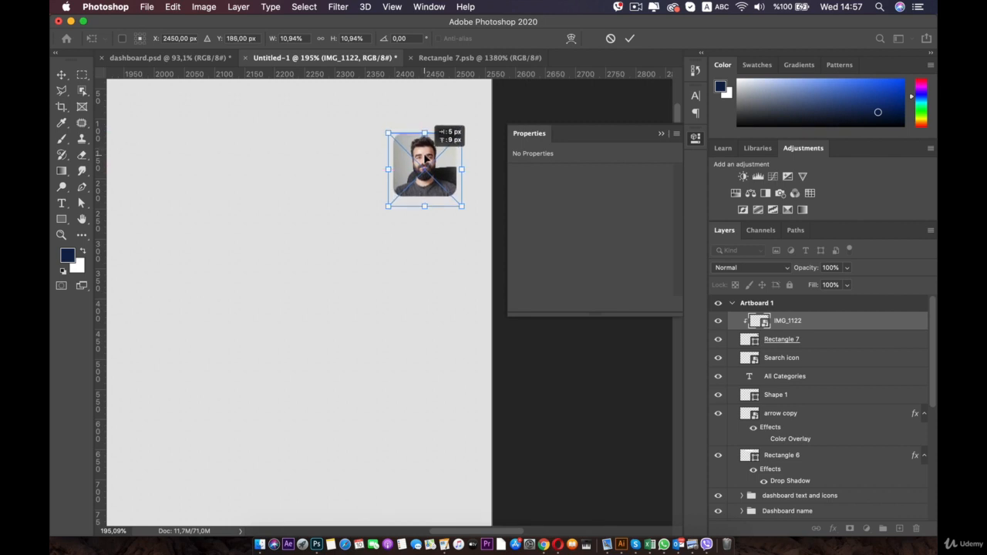
double_click(426, 159)
click(370, 220)
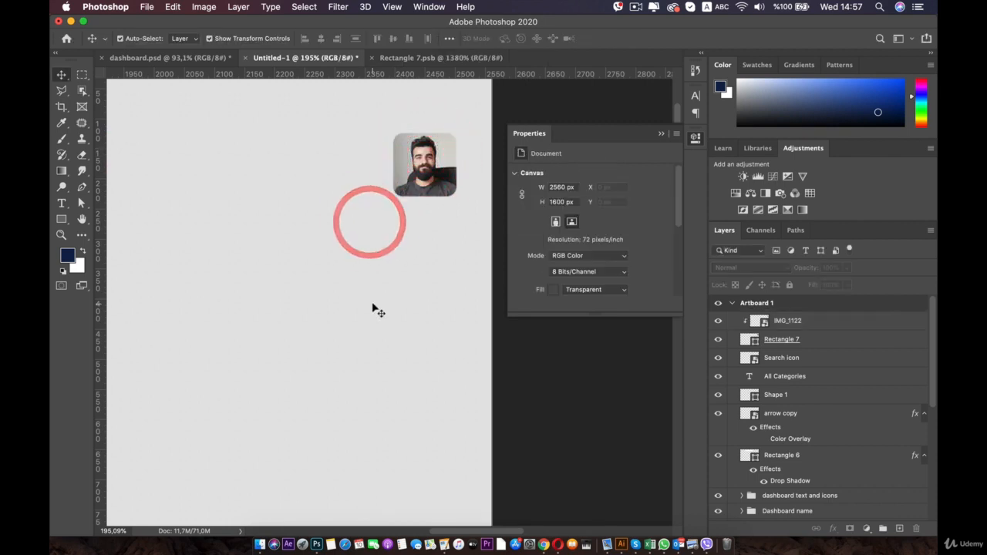
Examine the rounded profile picture close up and in relation to the search bar and artboard edge.
scroll(375, 308, down, 5)
scroll(374, 309, down, 5)
key(space)
drag(311, 299, 316, 338)
scroll(390, 316, up, 5)
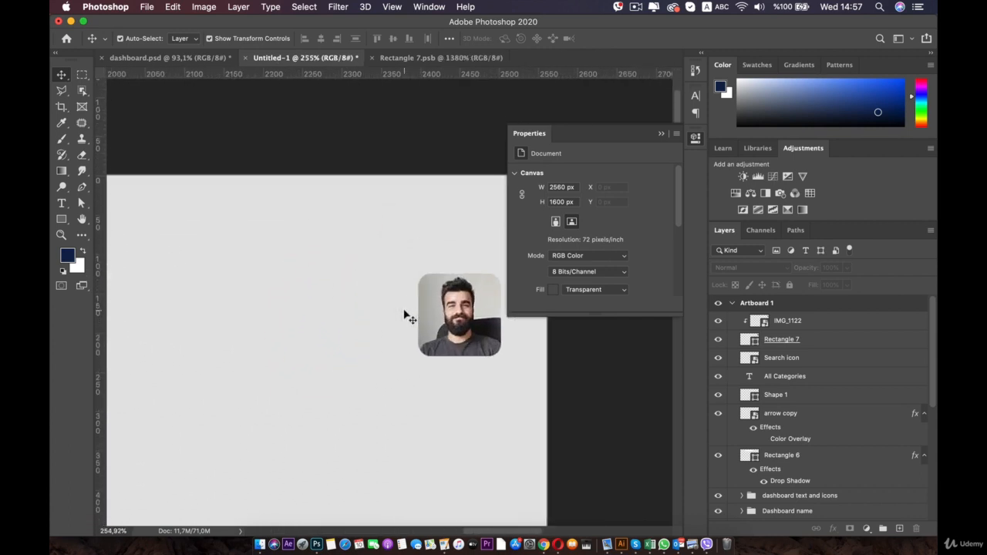
key(space)
drag(273, 291, 276, 267)
scroll(304, 314, down, 3)
key(space)
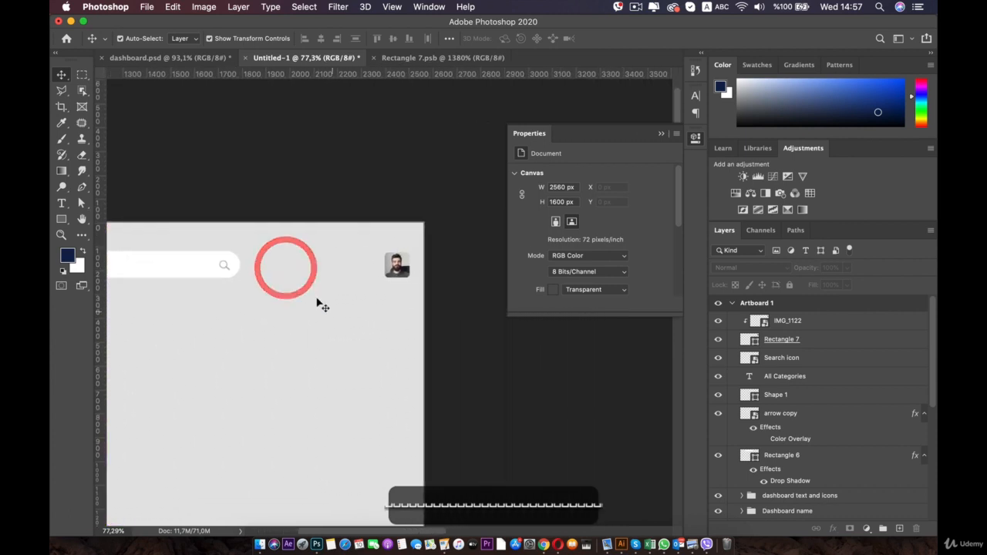
Switch to Finder and place bell.png from the dashboard's Icons folder onto the artboard in Photoshop.
click(260, 542)
click(349, 132)
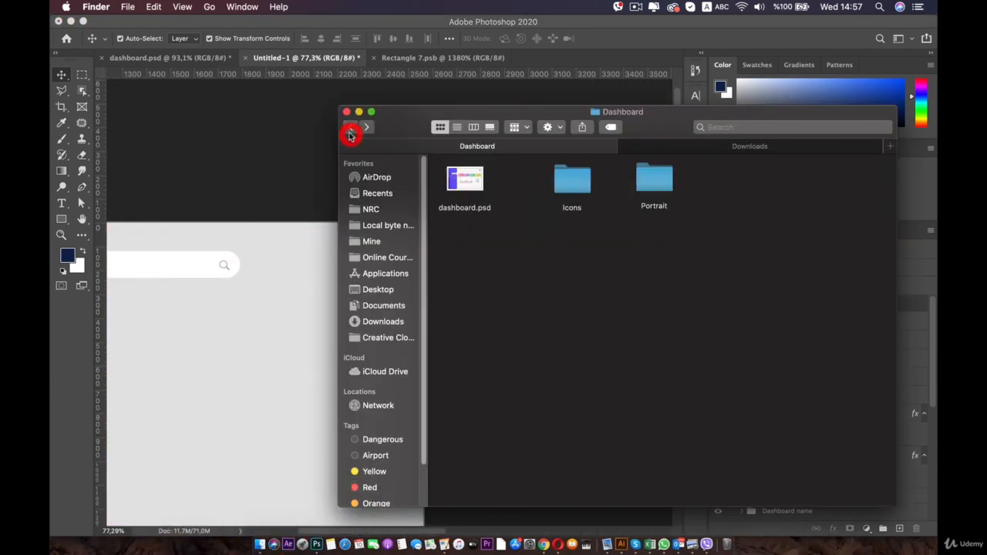
double_click(571, 182)
click(606, 304)
click(470, 171)
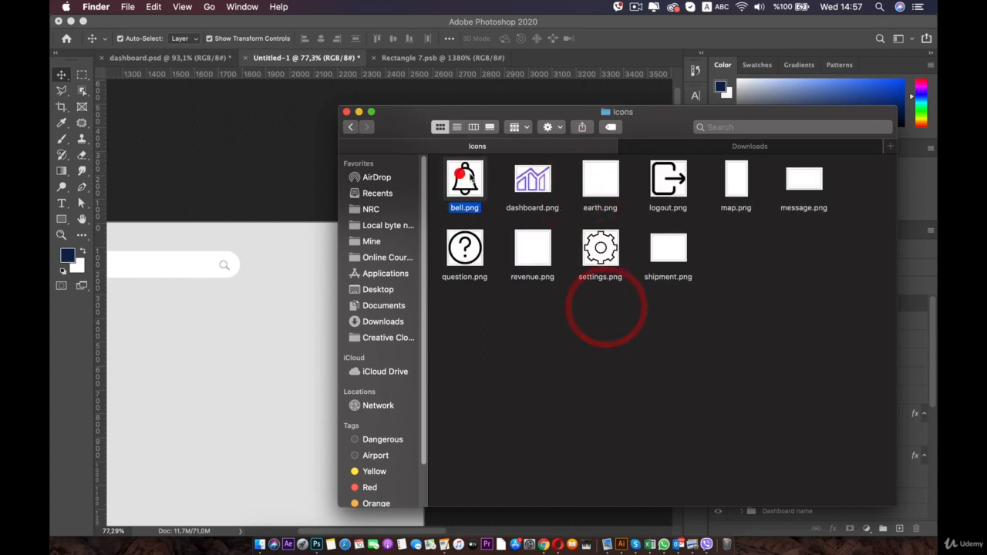
drag(472, 175, 307, 286)
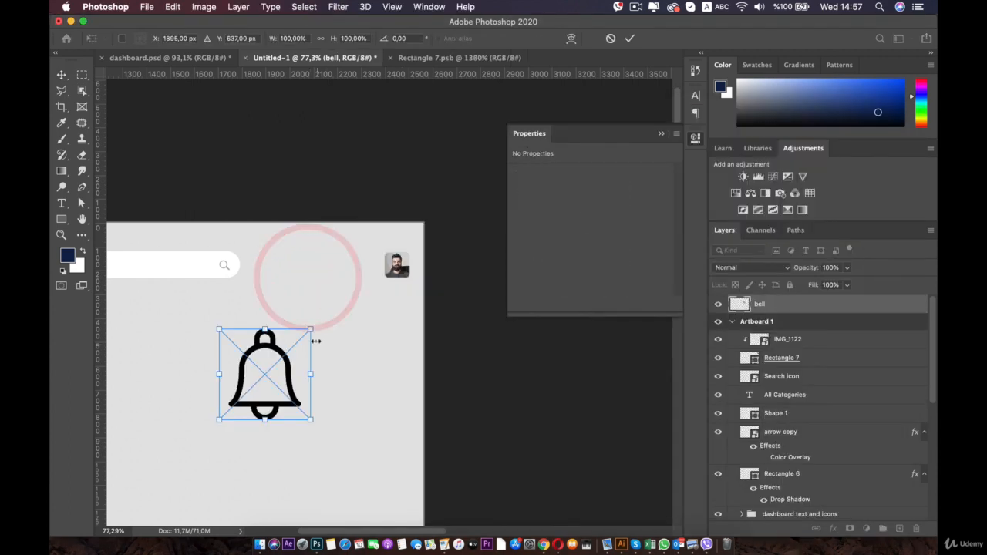
Scale the bell icon down to about 46 × 58 px and place it just left of the profile picture.
drag(311, 331, 408, 356)
scroll(370, 275, up, 5)
drag(426, 282, 377, 313)
double_click(376, 310)
click(333, 321)
key(super+minus)
key(super+minus)
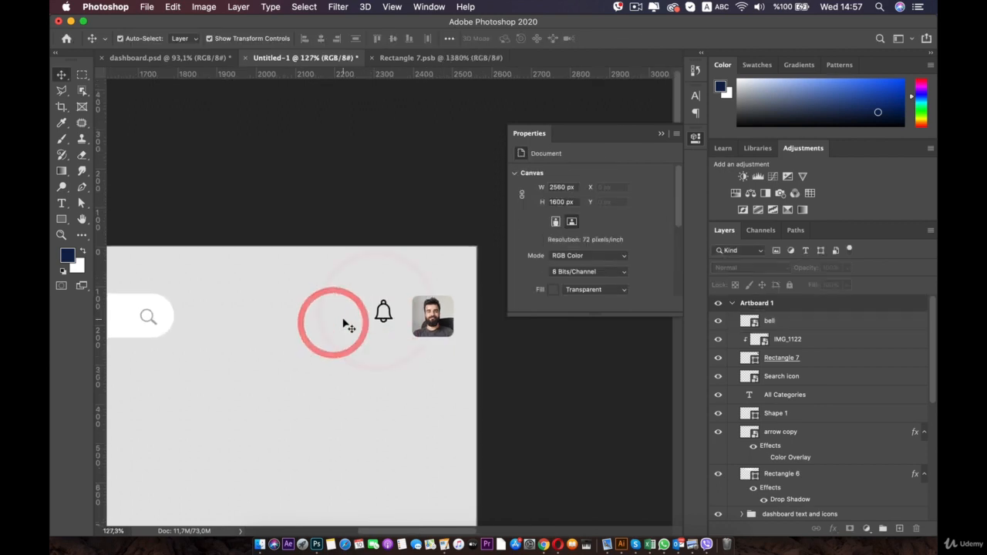
Lower the bell icon's opacity to 67%.
key(super+plus)
key(super+plus)
key(super+plus)
key(super+plus)
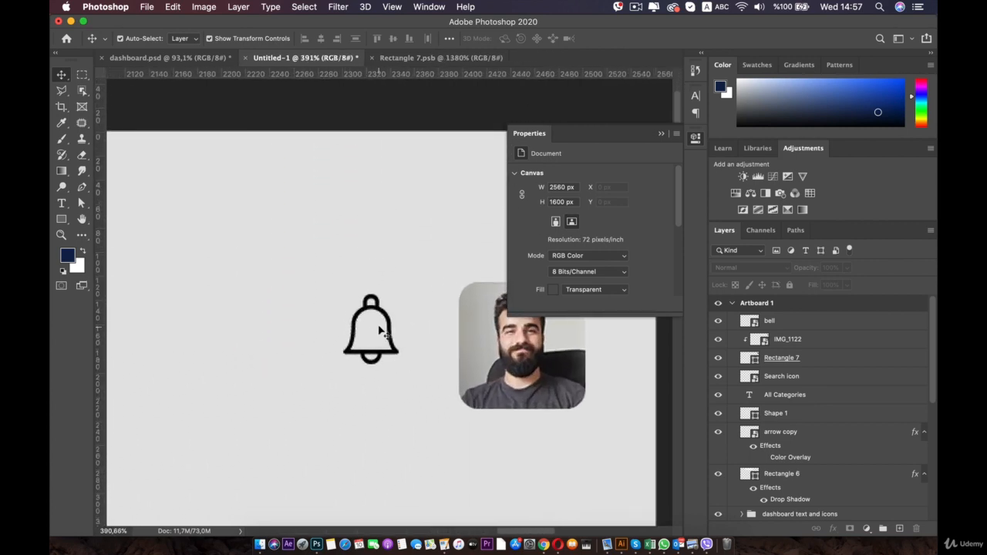
click(380, 317)
click(848, 267)
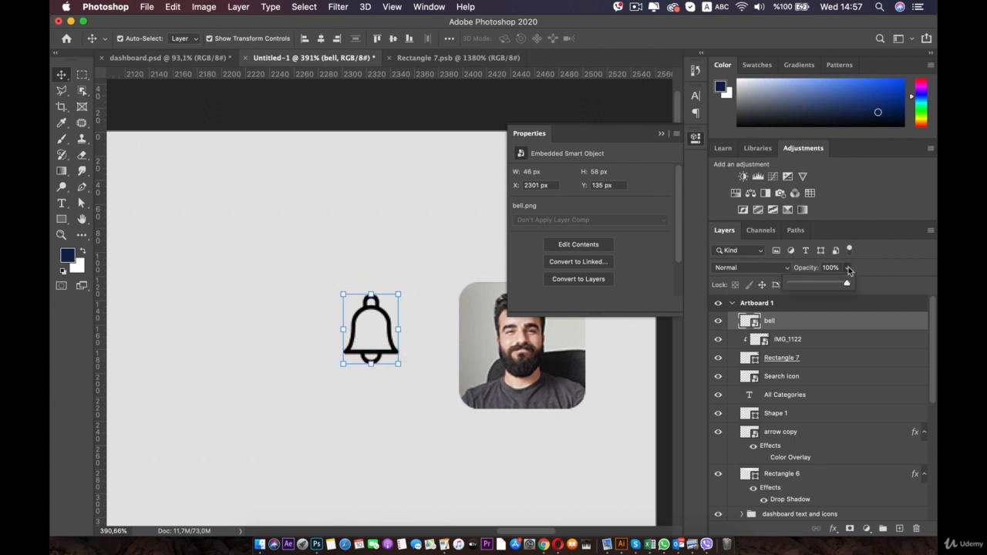
mouse_move(831, 283)
mouse_down()
mouse_move(815, 284)
mouse_move(828, 283)
mouse_up()
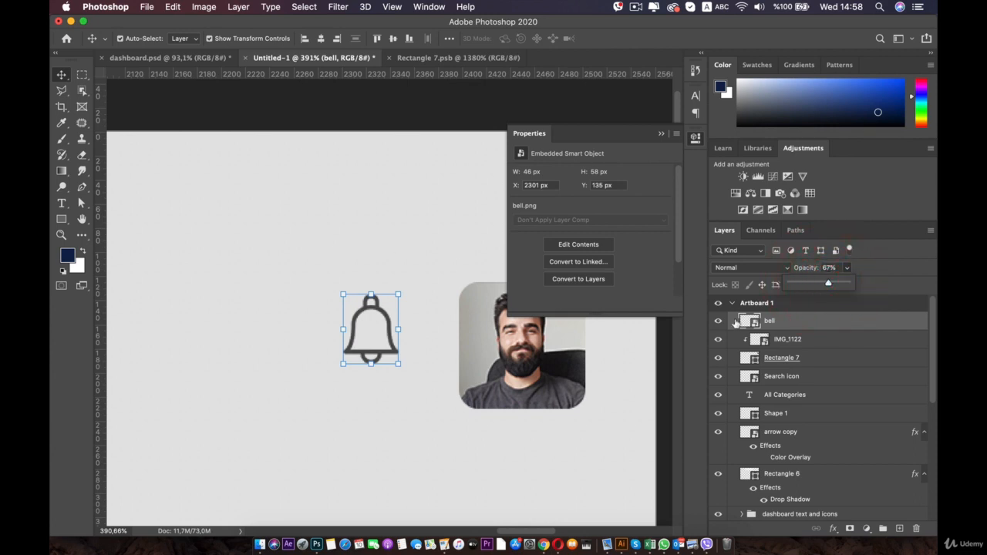
click(324, 243)
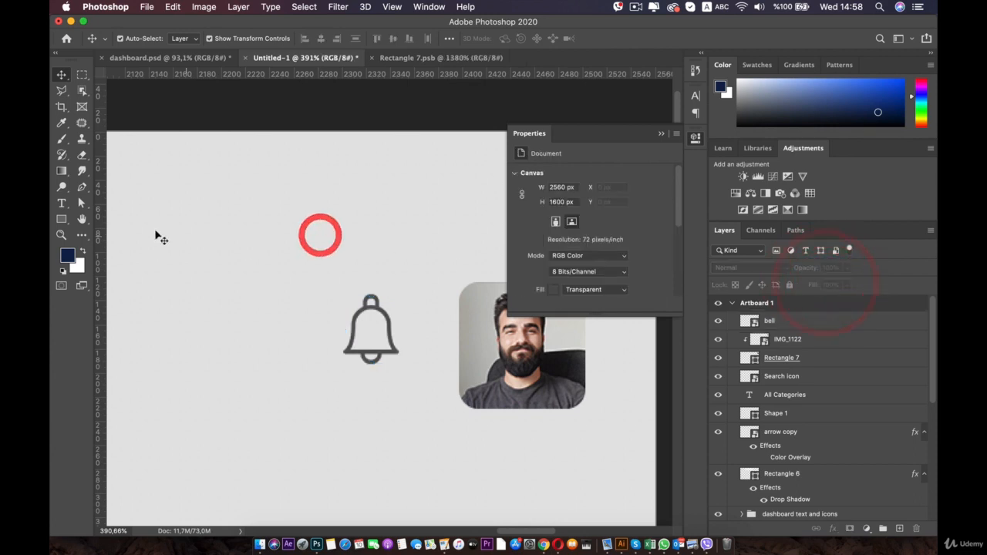
Draw a circle about 16 px wide with the Ellipse tool over the bell's upper-right curve as a notification badge.
click(62, 219)
click(114, 241)
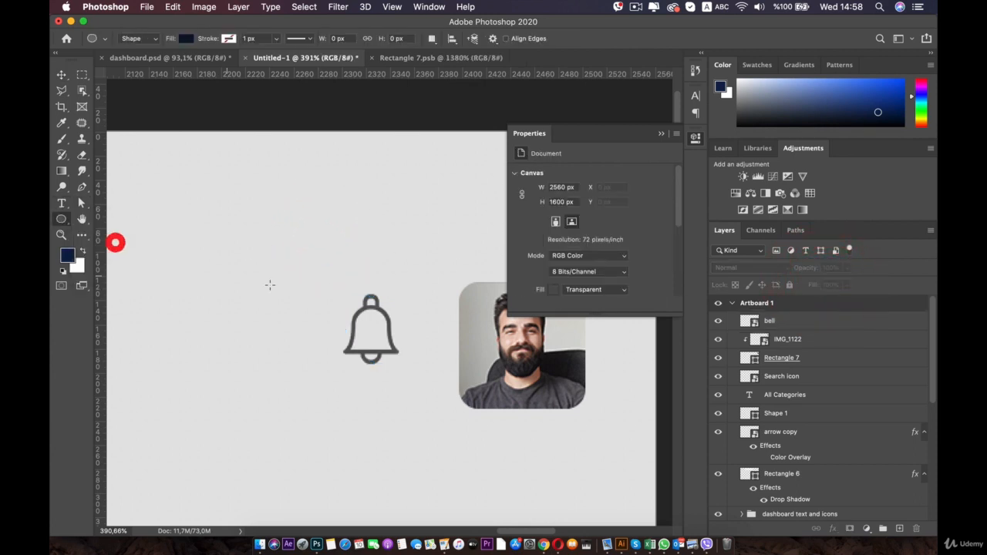
drag(385, 314, 395, 324)
scroll(397, 322, up, 5)
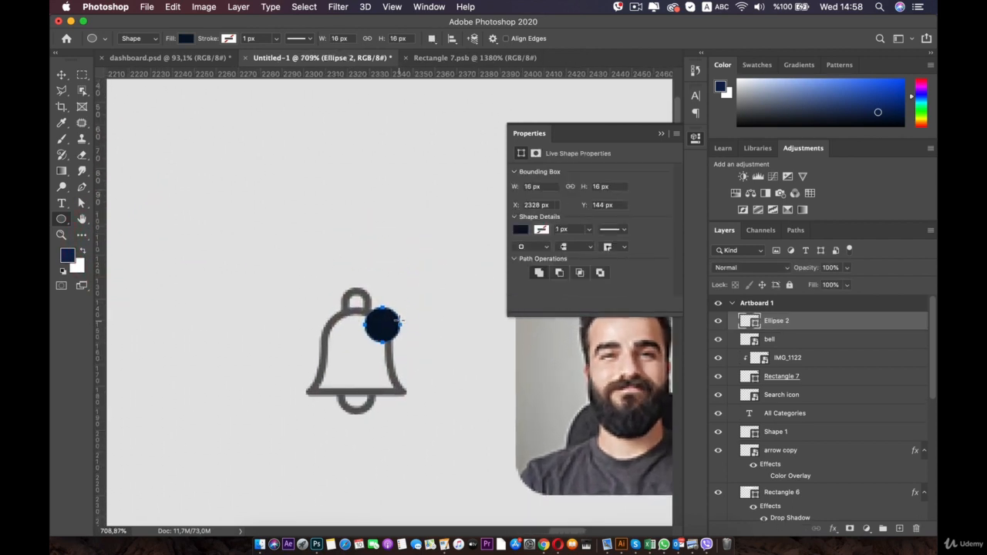
Set the badge circle's fill to the bright red f00a46.
click(519, 230)
click(680, 295)
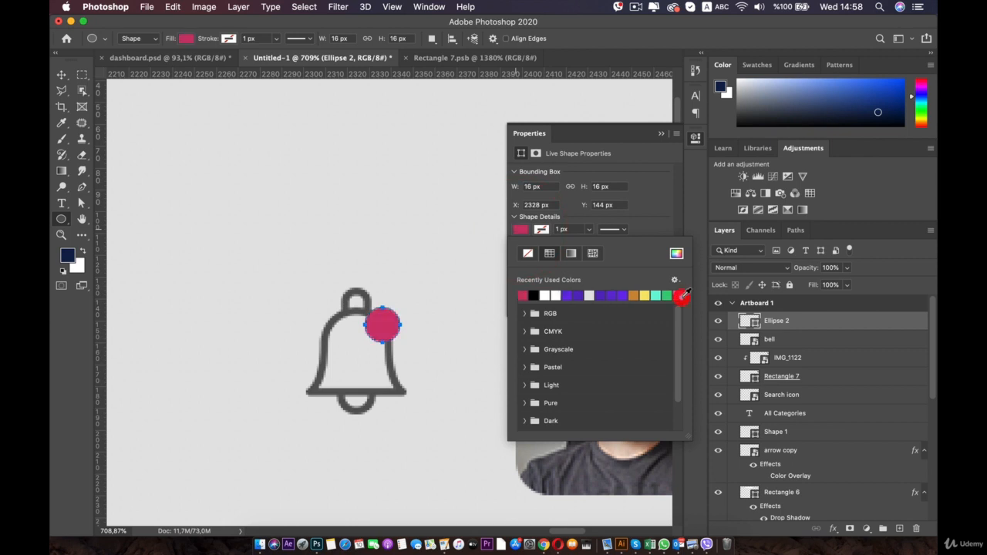
click(524, 230)
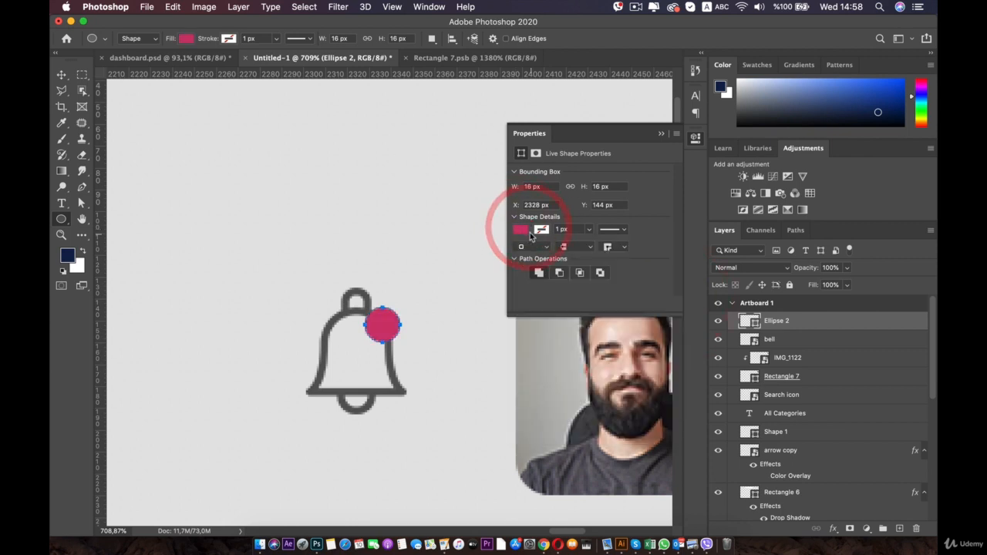
click(521, 229)
click(677, 253)
click(683, 251)
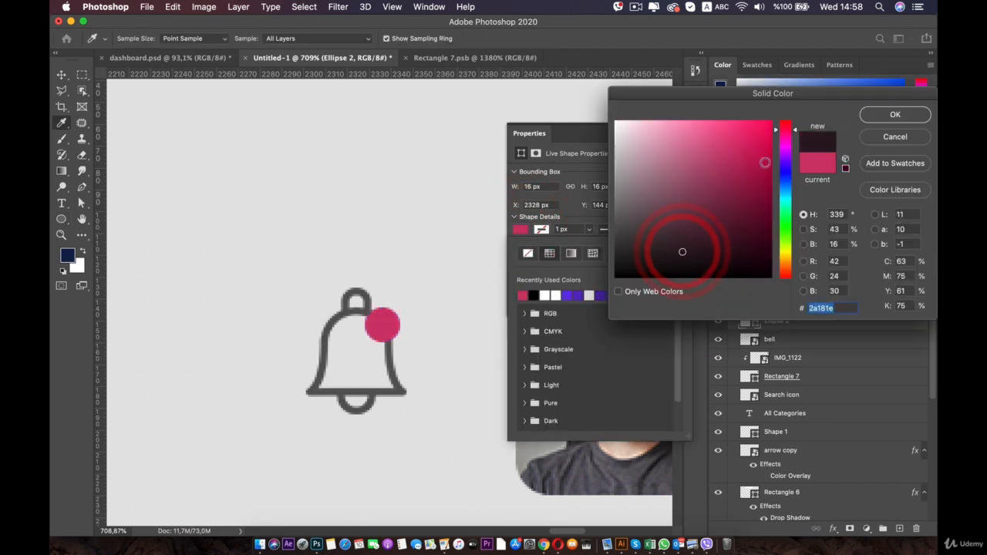
drag(775, 132, 778, 129)
click(765, 129)
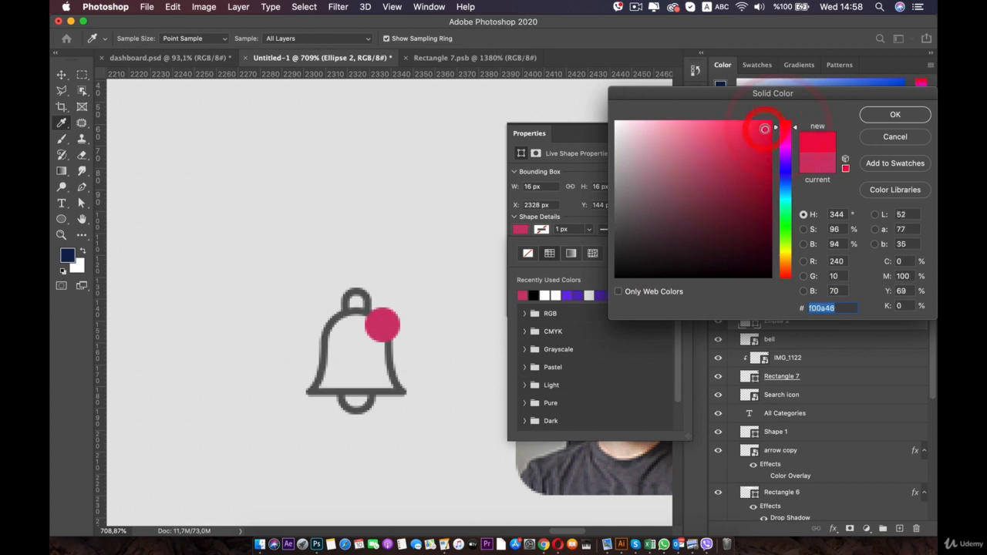
click(869, 116)
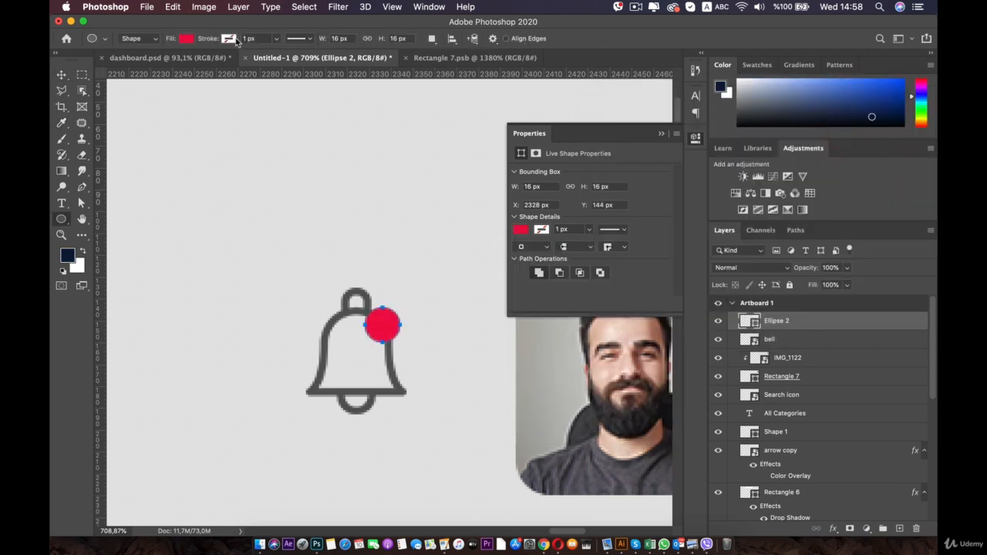
Add a black stroke to the badge circle and set its width to about 2.51 px.
drag(279, 56, 281, 55)
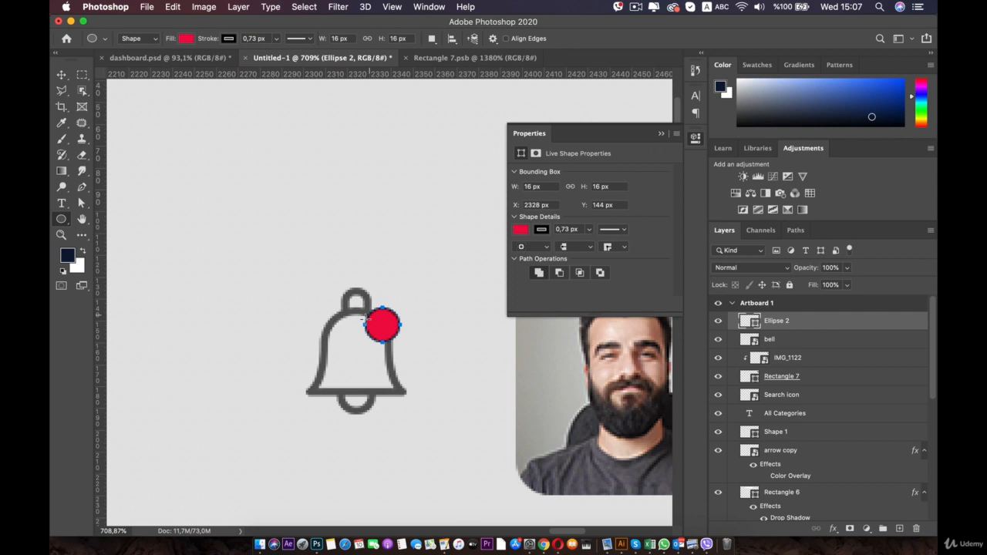
scroll(400, 306, up, 5)
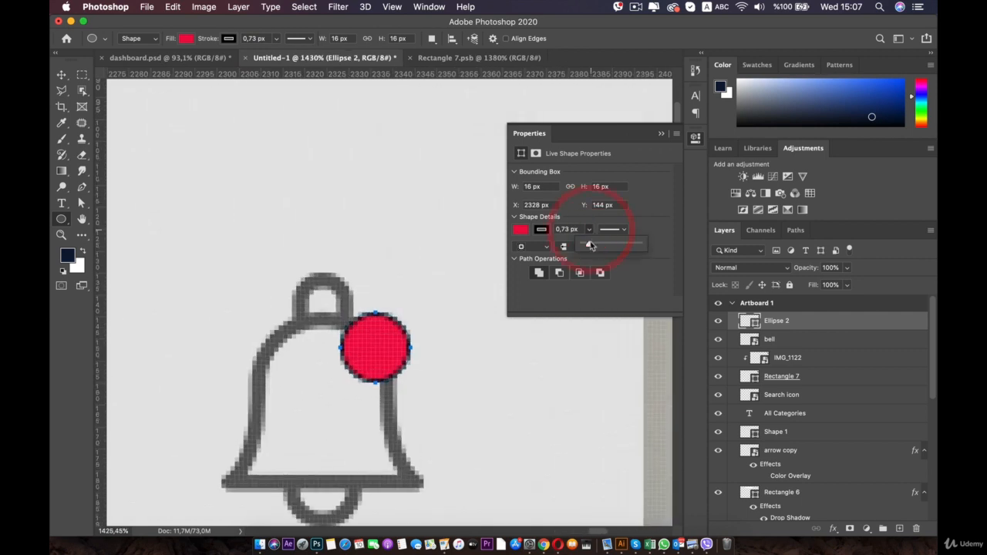
drag(589, 245, 590, 245)
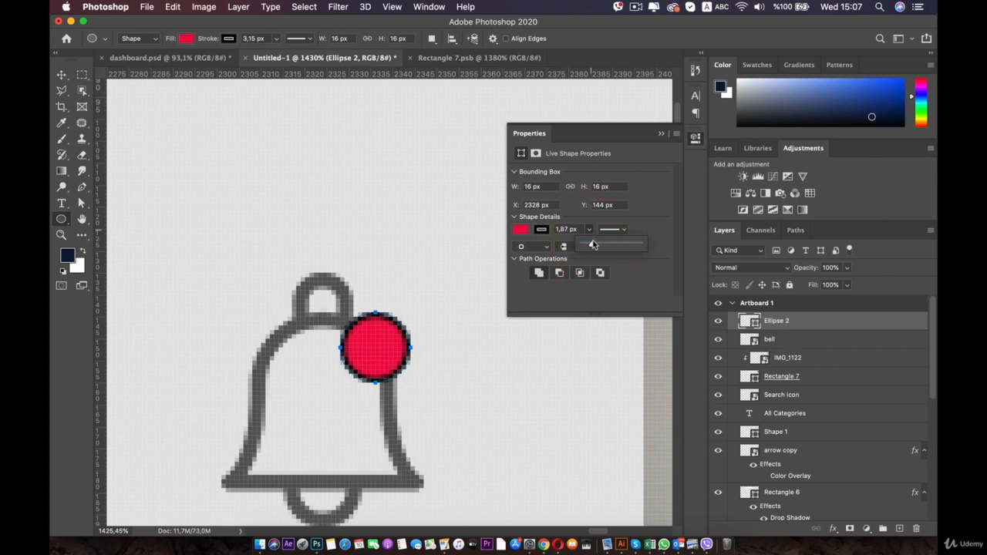
click(594, 245)
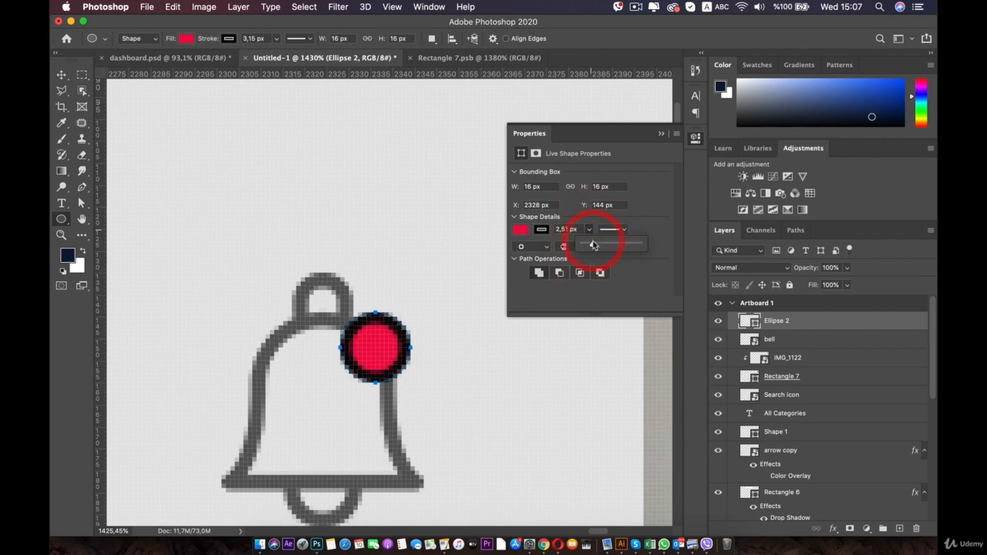
Change the badge's stroke colour to the artboard background grey e5e5e5, sampled from the canvas, and deselect the circle.
click(543, 230)
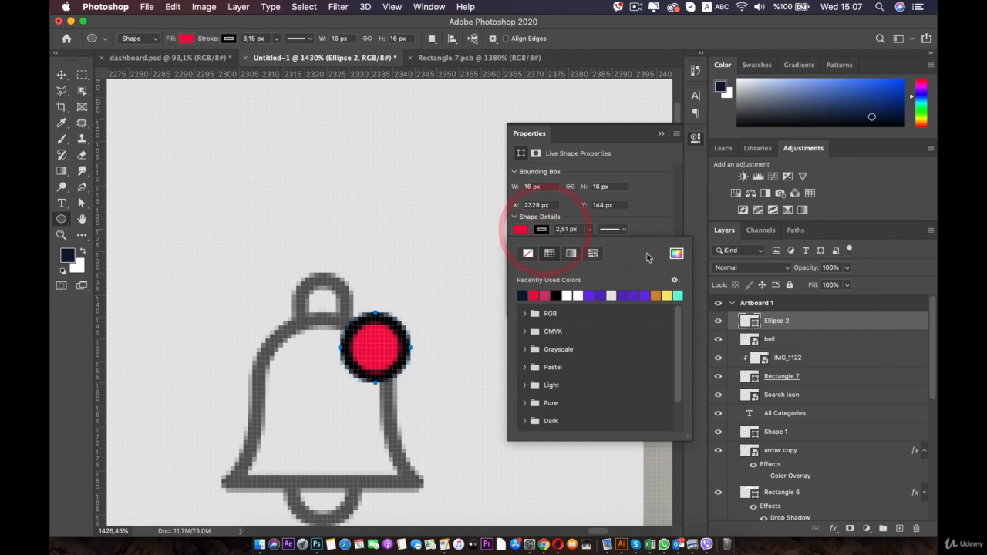
click(676, 253)
click(450, 211)
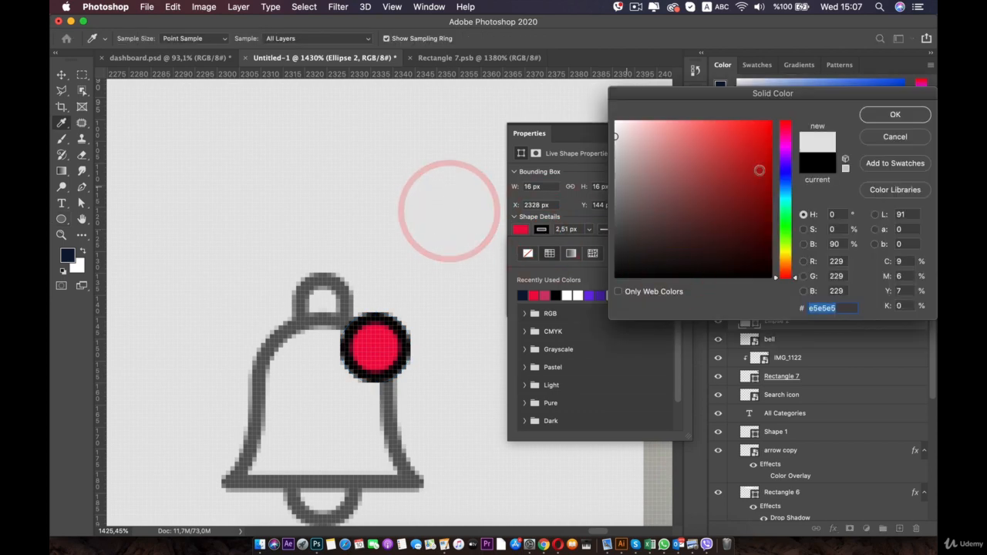
click(898, 114)
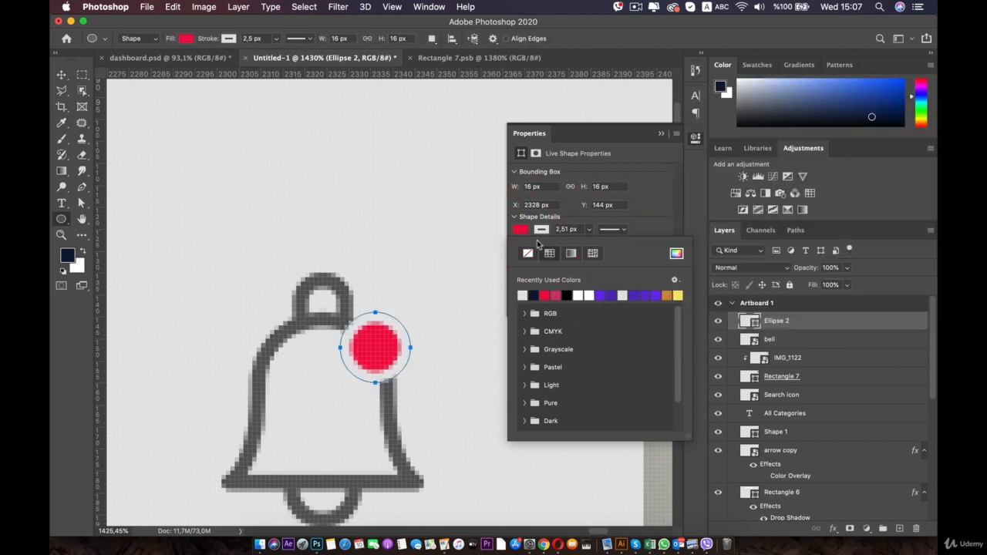
click(63, 76)
click(204, 167)
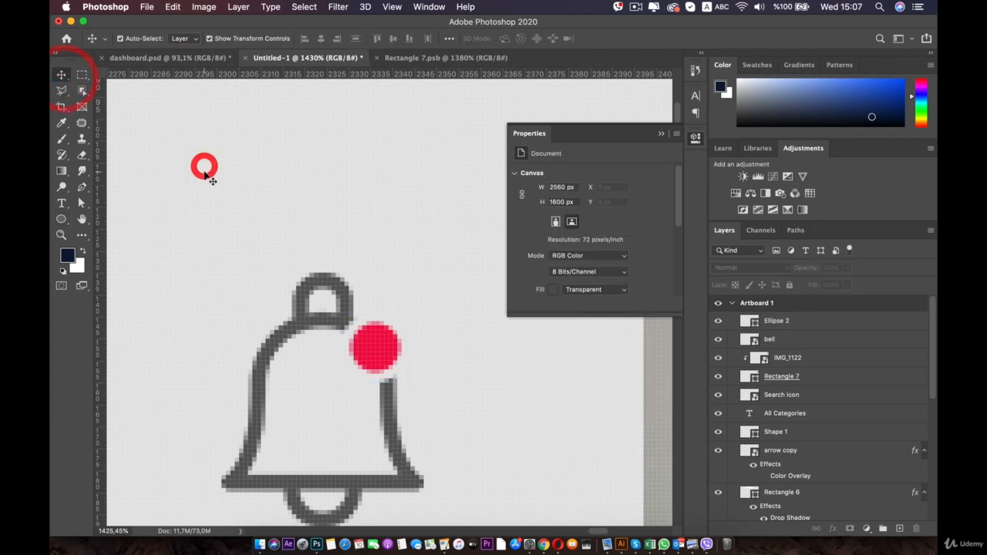
Examine the bell with its red badge beside the profile picture and within the whole header.
scroll(205, 173, down, 4)
scroll(293, 330, down, 10)
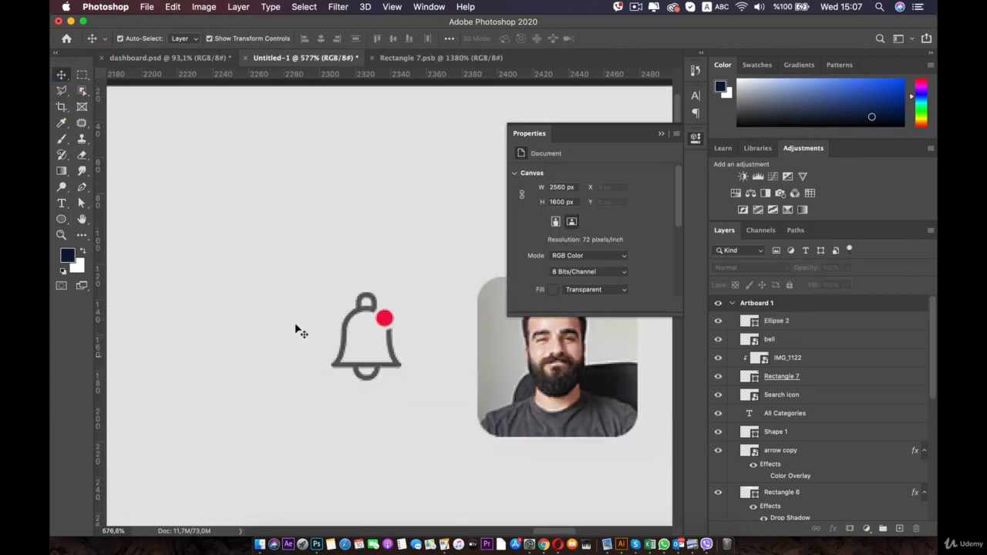
key(space)
drag(351, 355, 370, 332)
scroll(373, 343, down, 5)
scroll(372, 343, down, 4)
key(space)
drag(310, 326, 445, 293)
Collapse the shape properties and place horizontal guides along the search bar's upper and lower edges to check the header alignment.
click(697, 142)
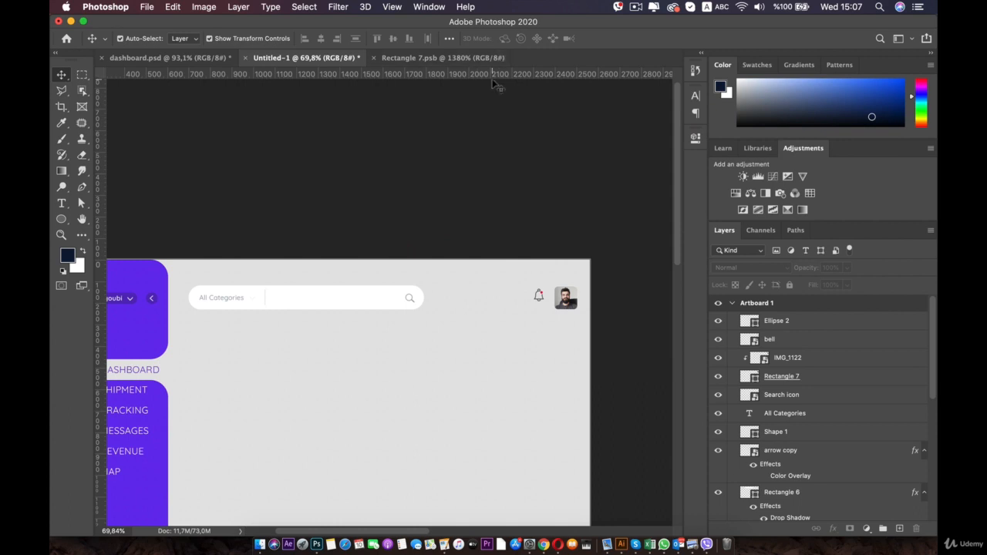
drag(494, 75, 480, 285)
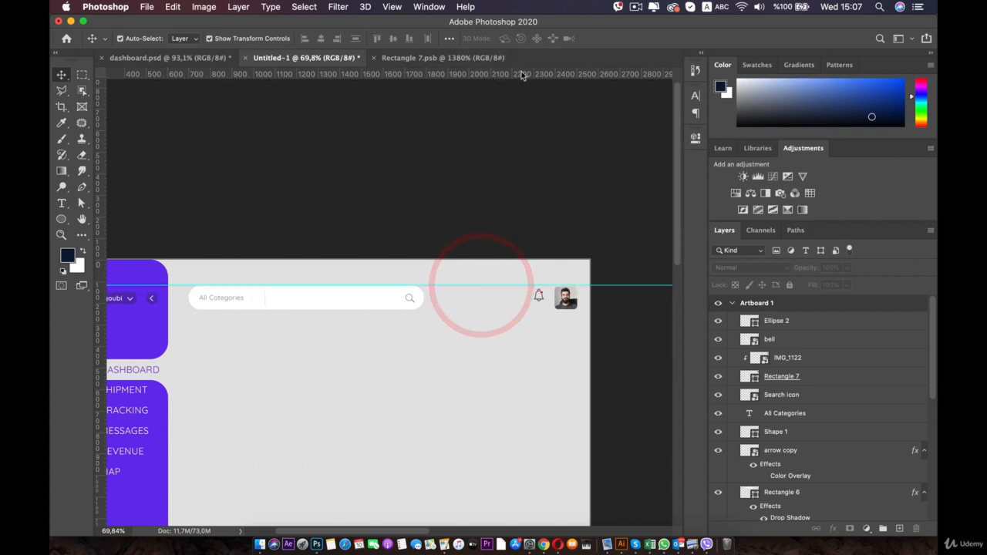
drag(524, 74, 532, 309)
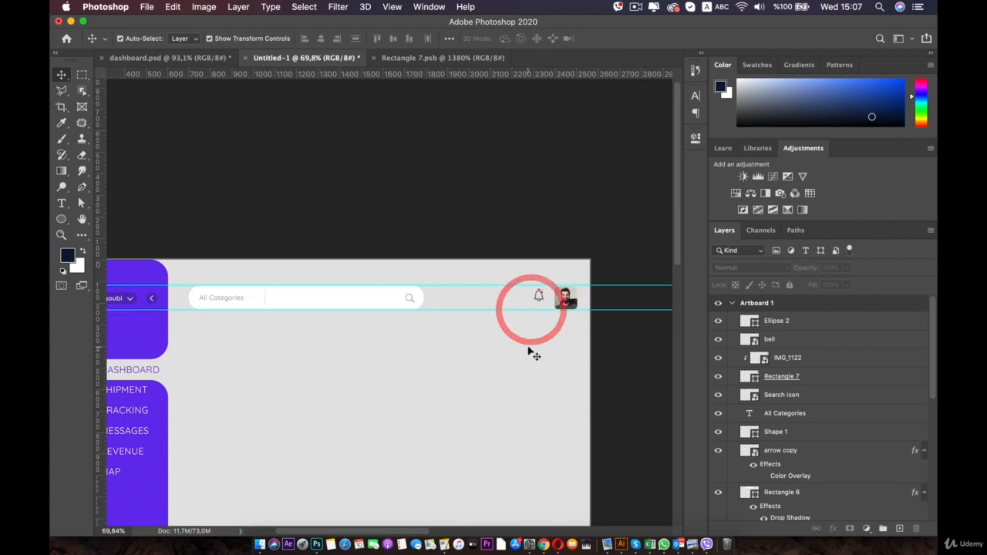
scroll(547, 328, up, 4)
scroll(548, 327, down, 6)
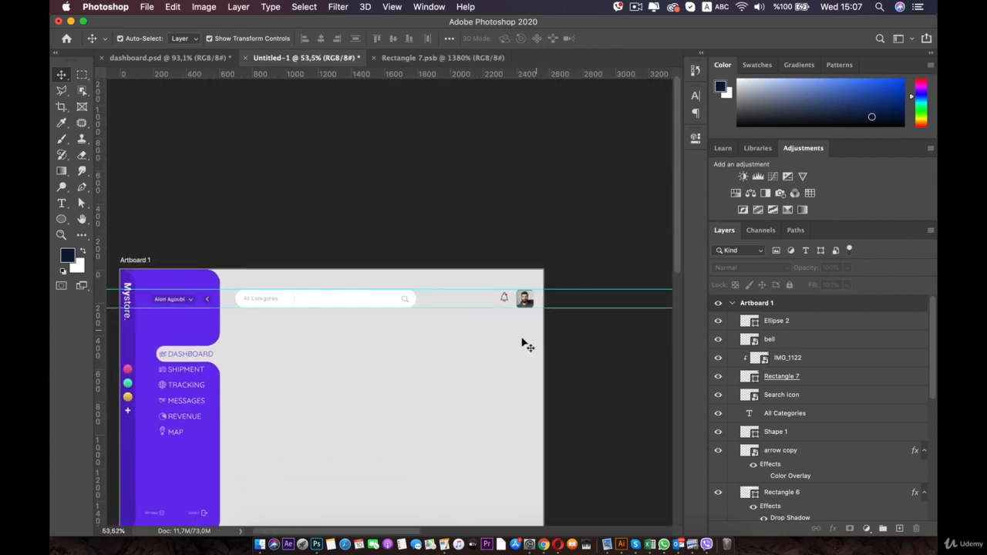
key(space)
drag(457, 344, 517, 337)
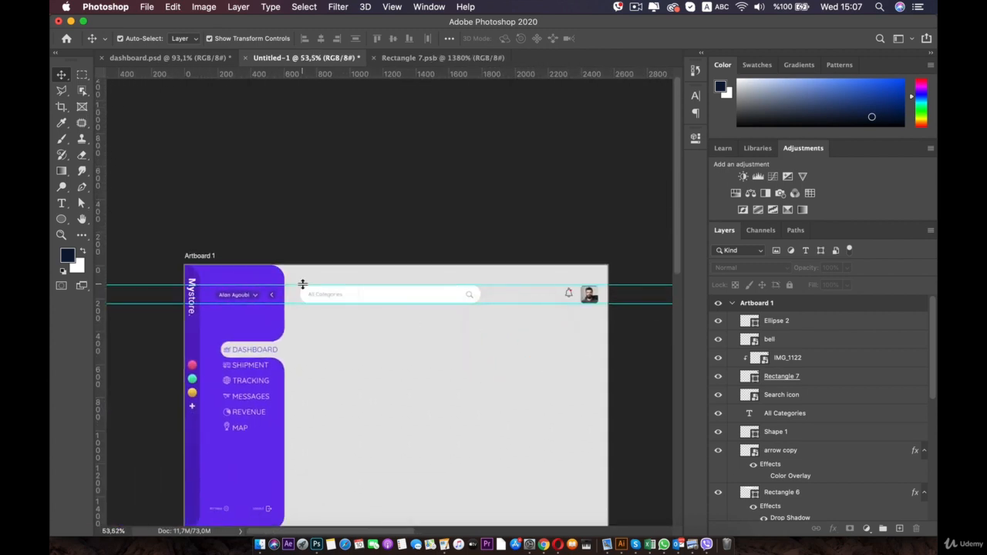
Move both horizontal guides off the header into the empty area above the artboard.
drag(305, 284, 309, 167)
drag(287, 304, 297, 135)
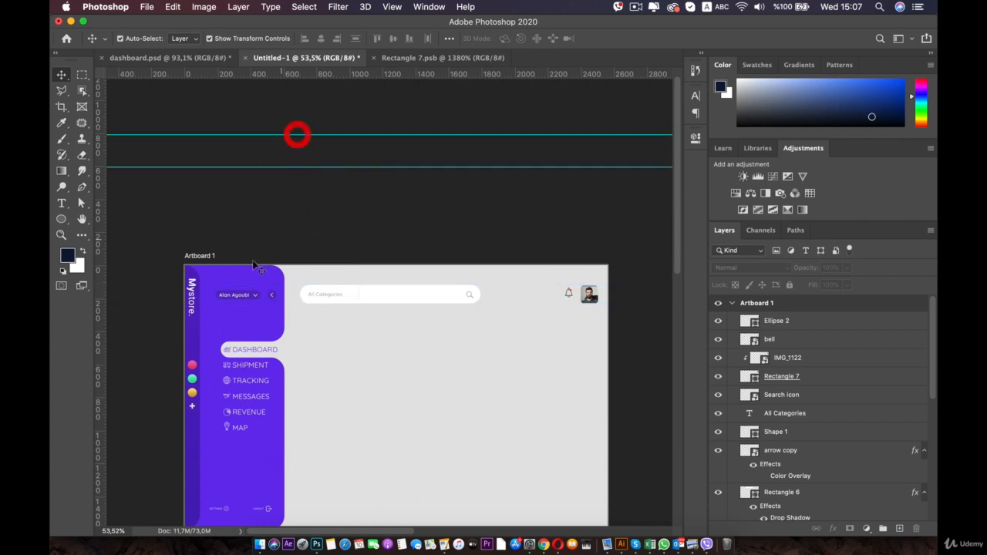
key(space)
drag(358, 369, 356, 328)
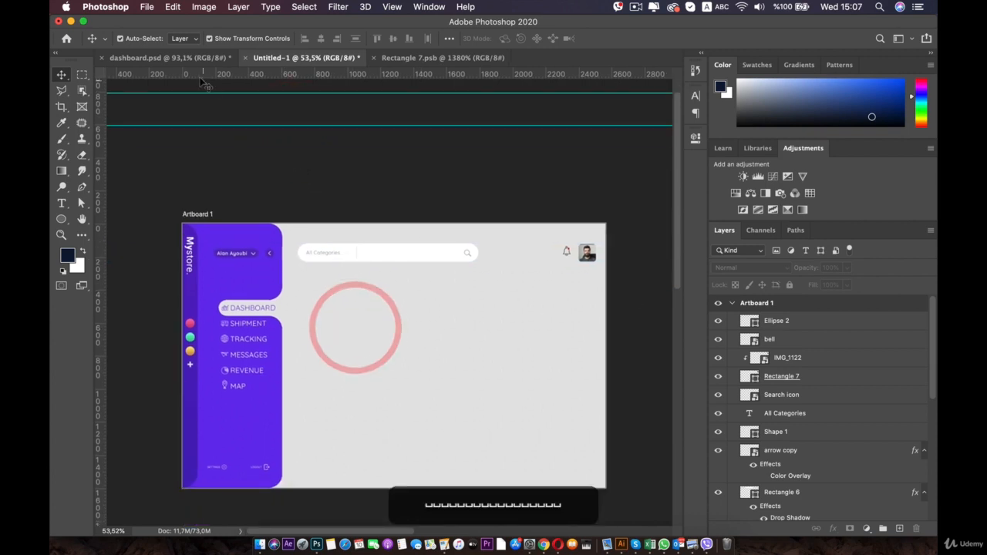
Switch to the dashboard.psd document and examine the Analytic Overview section below the header.
click(190, 56)
key(space)
drag(236, 176, 256, 188)
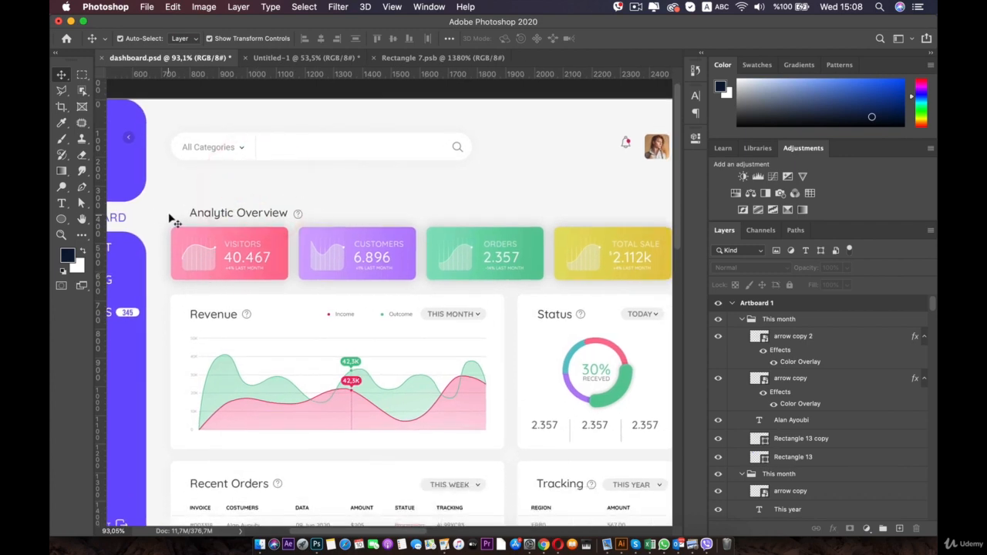
scroll(307, 206, down, 2)
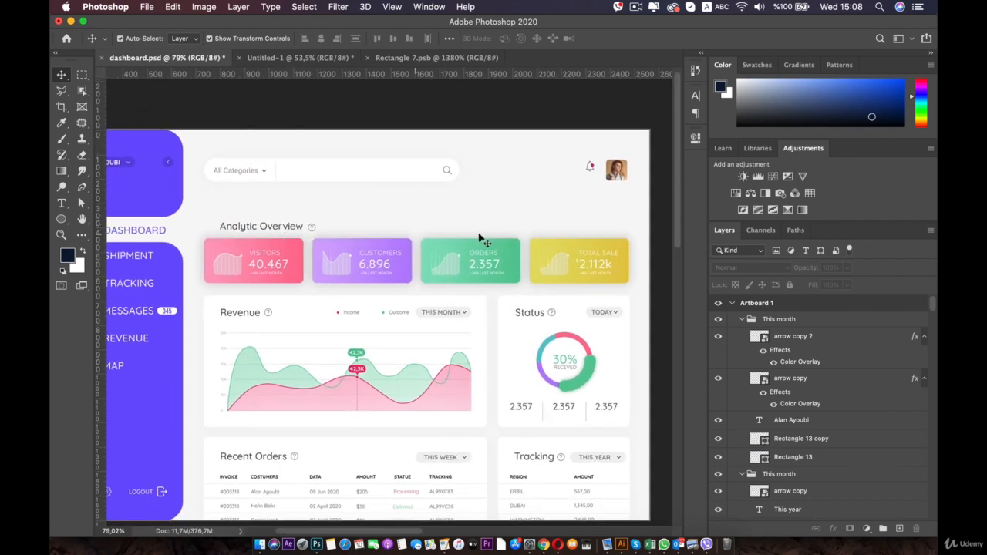